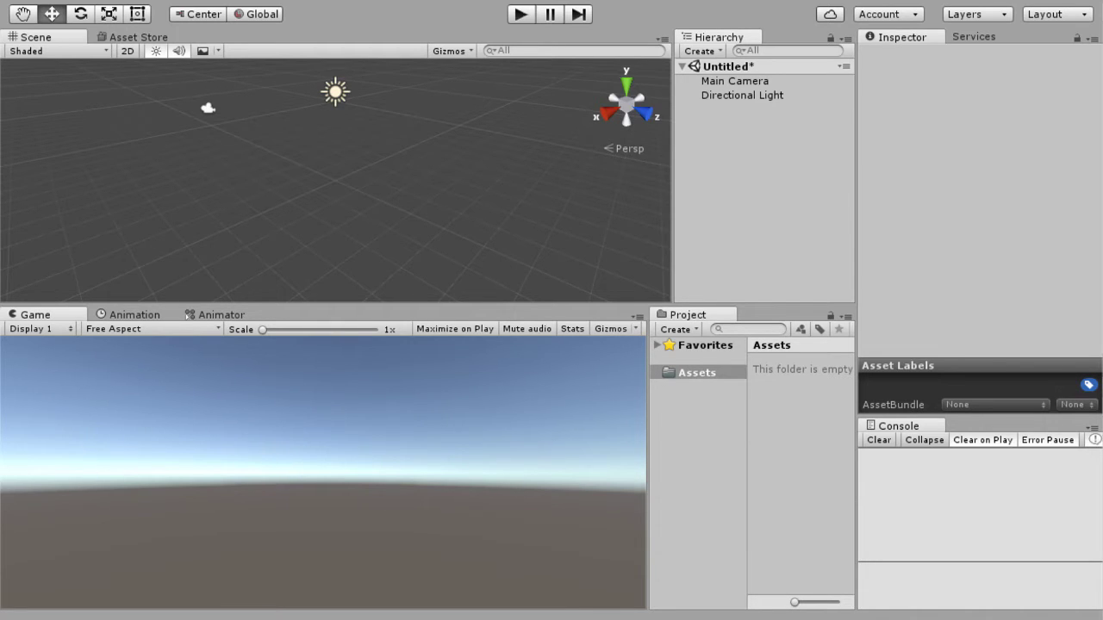
Step: Delete the default Main Camera from the scene
{"action": "left_click", "coordinate": [734, 81]}
{"action": "key", "text": "Delete"}
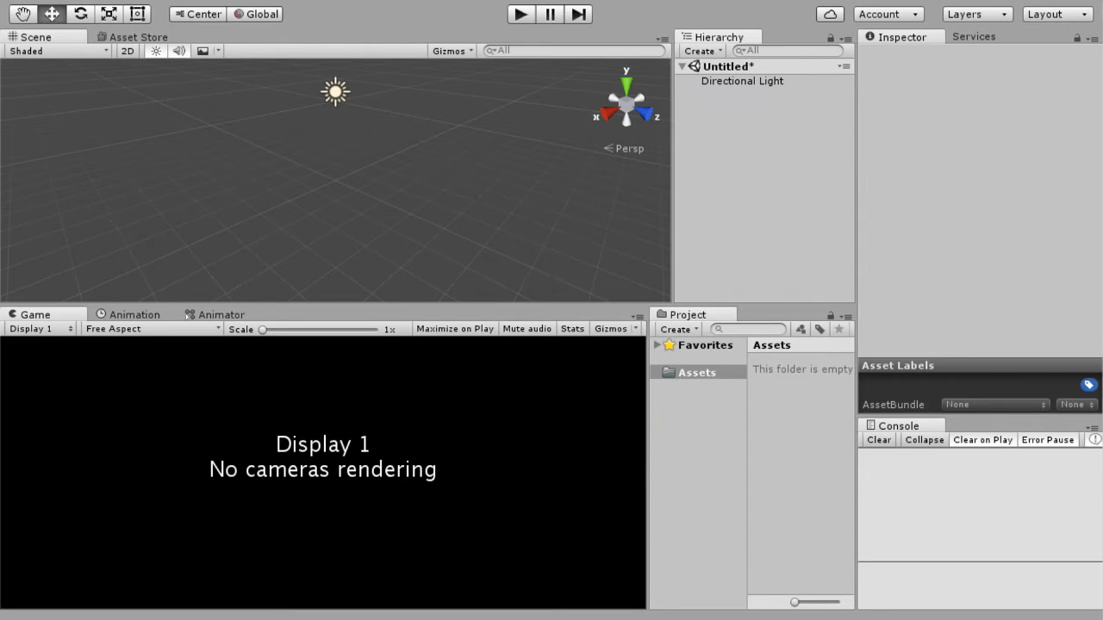
Step: Bring the Fonts folder, the C# scripts and the FPSDisplay and Main Camera prefabs into the project's Assets folder
{"action": "key", "text": "alt"}
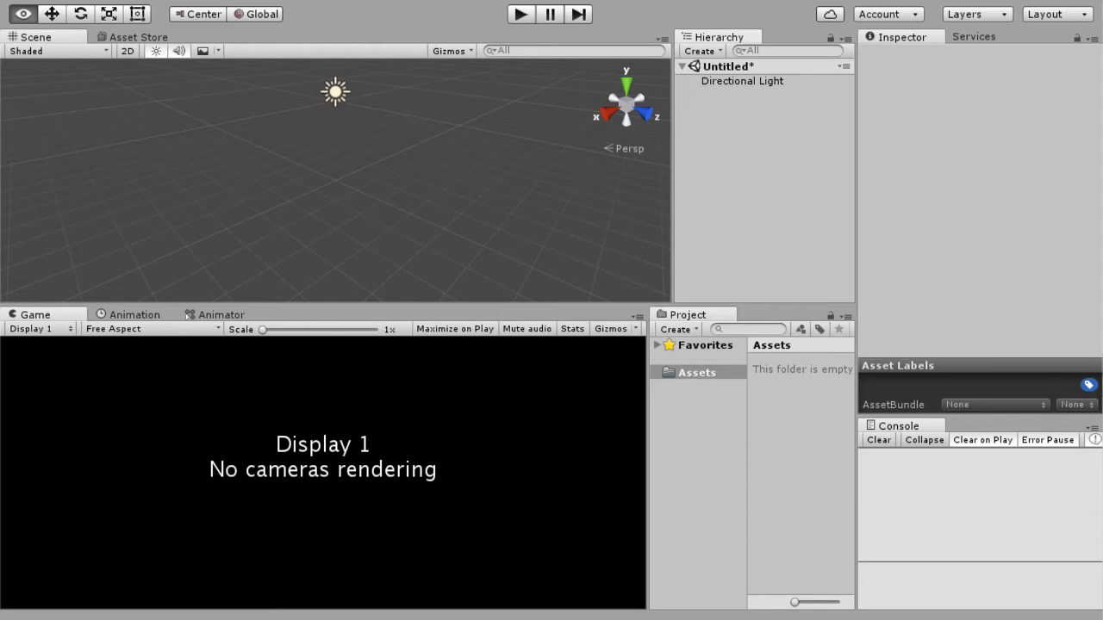
{"action": "left_click", "coordinate": [697, 373]}
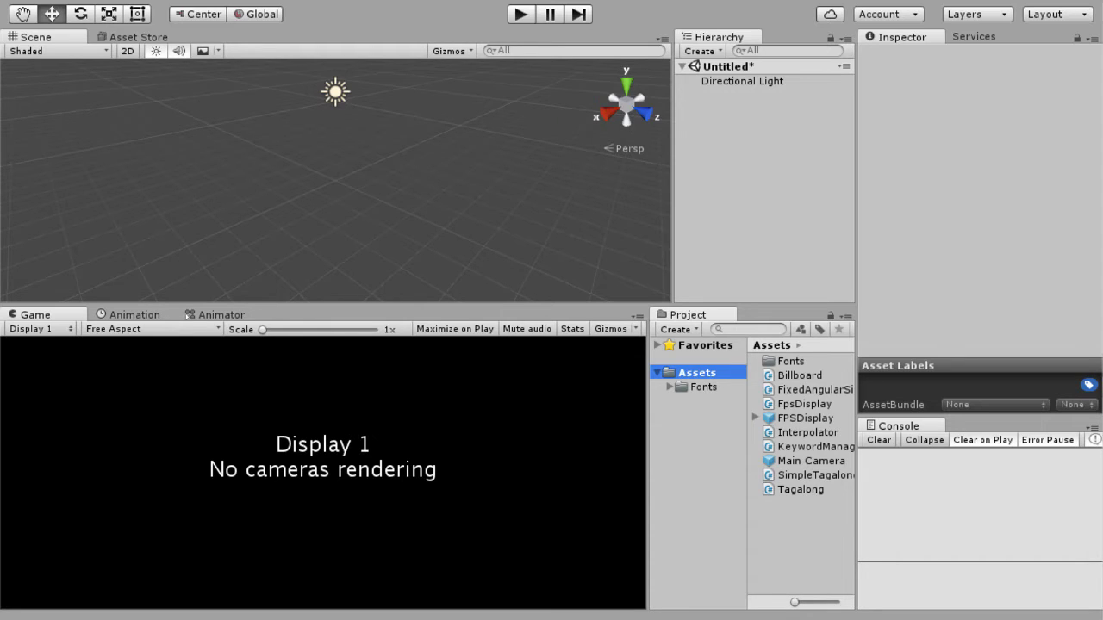
{"action": "left_click", "coordinate": [703, 388]}
Step: Create a folder named Scenes inside the Assets folder
{"action": "left_click", "coordinate": [696, 373]}
{"action": "right_click", "coordinate": [696, 373]}
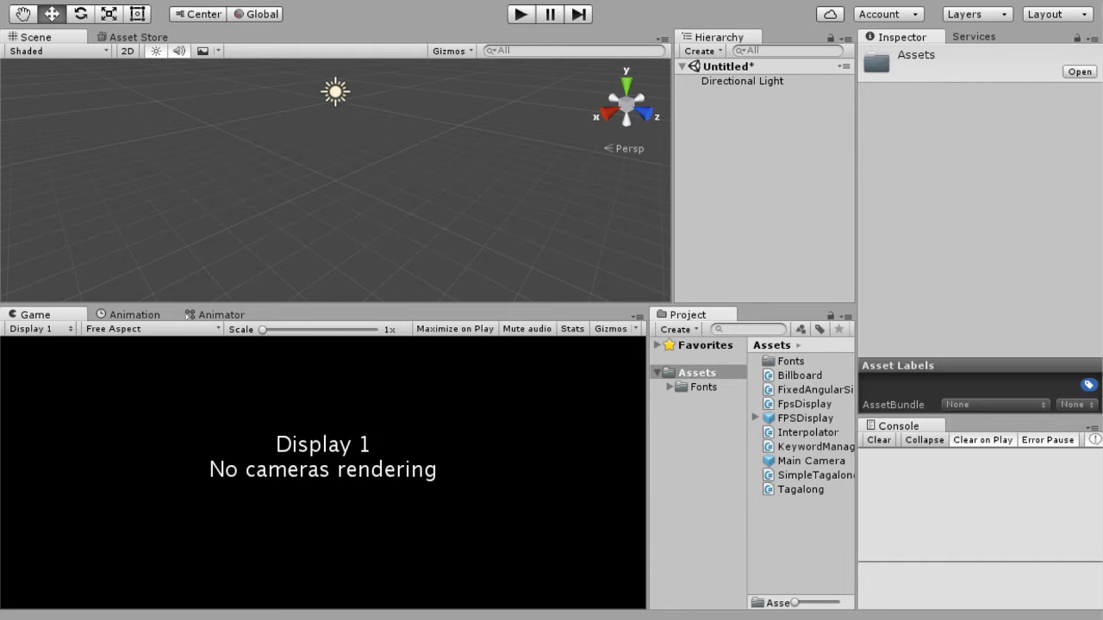
{"action": "left_click", "coordinate": [814, 376]}
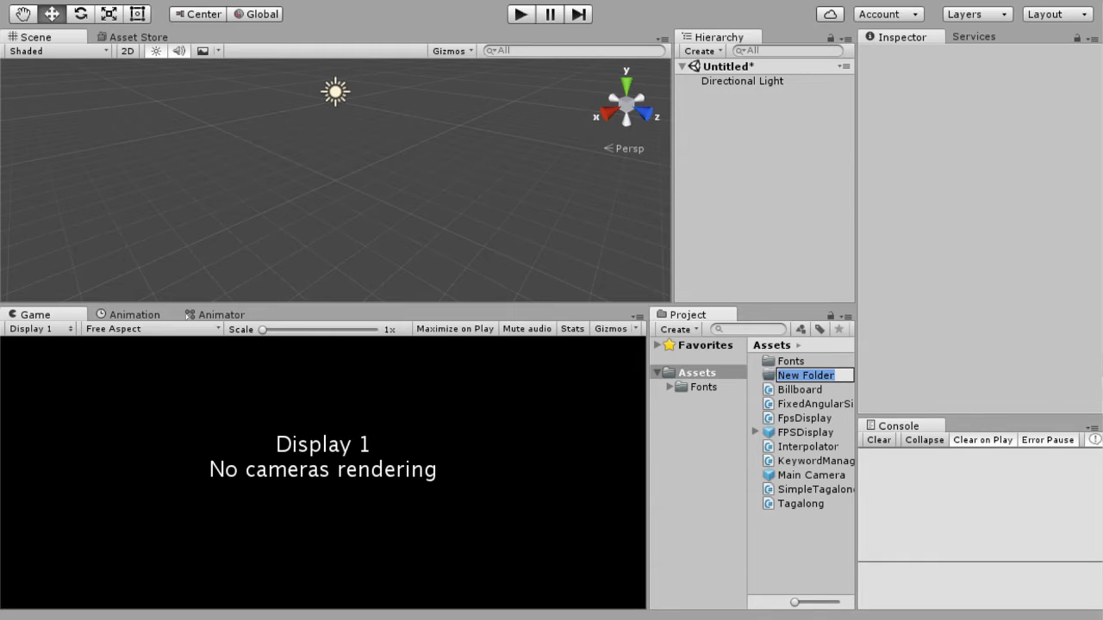
{"action": "type", "text": "Sc"}
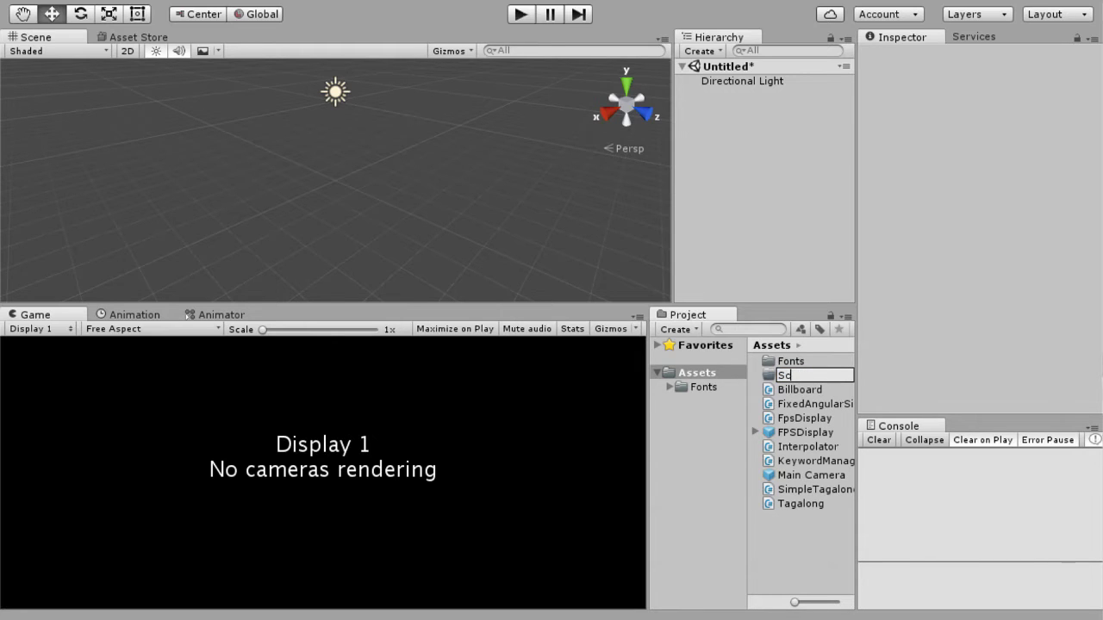
{"action": "type", "text": "enes"}
{"action": "key", "text": "Return"}
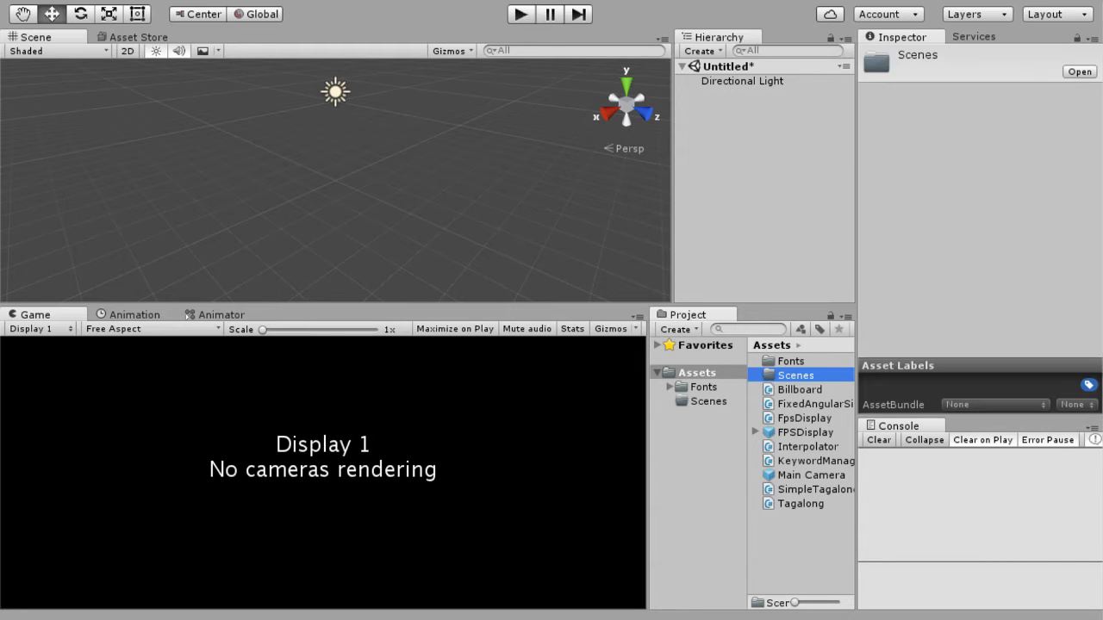
Step: Create a folder named Scripts inside the Assets folder
{"action": "key", "text": "ctrl+s"}
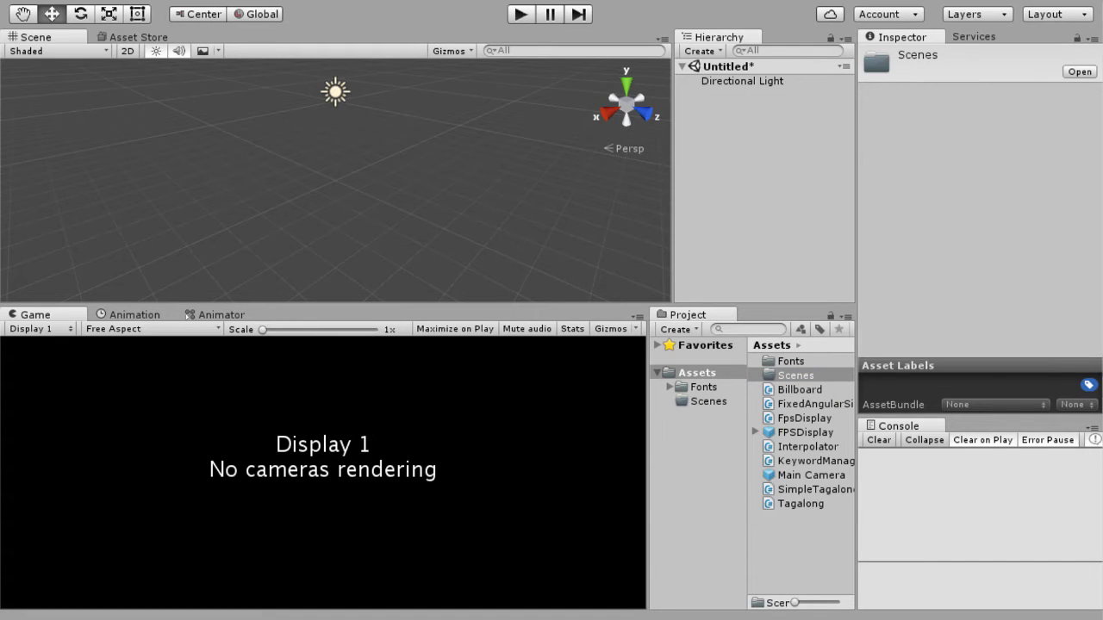
{"action": "left_click", "coordinate": [802, 553]}
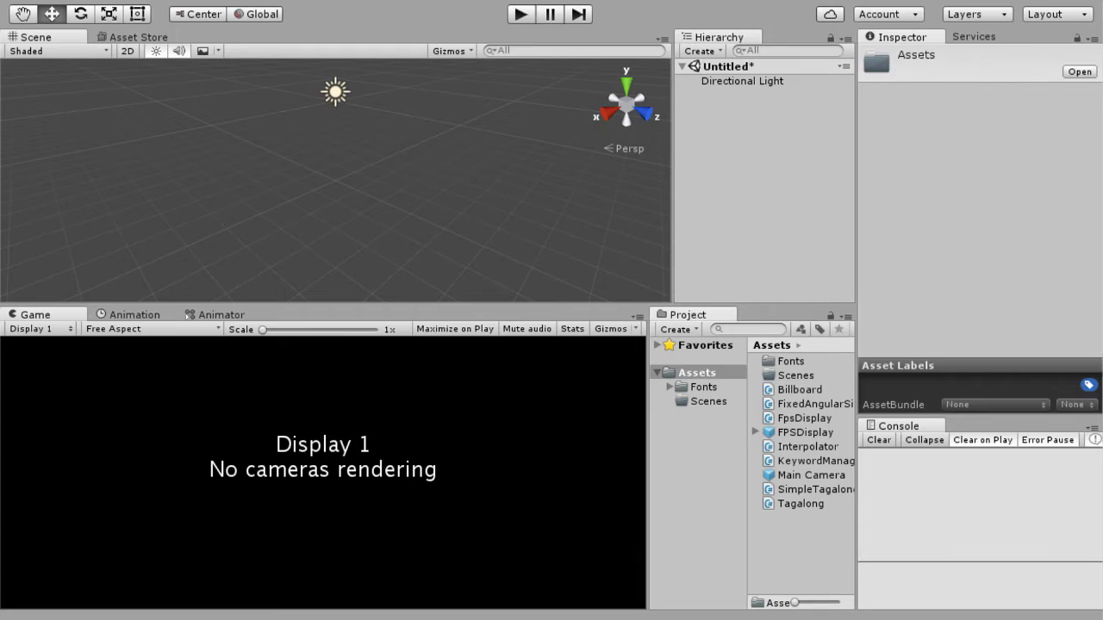
{"action": "left_click", "coordinate": [805, 375]}
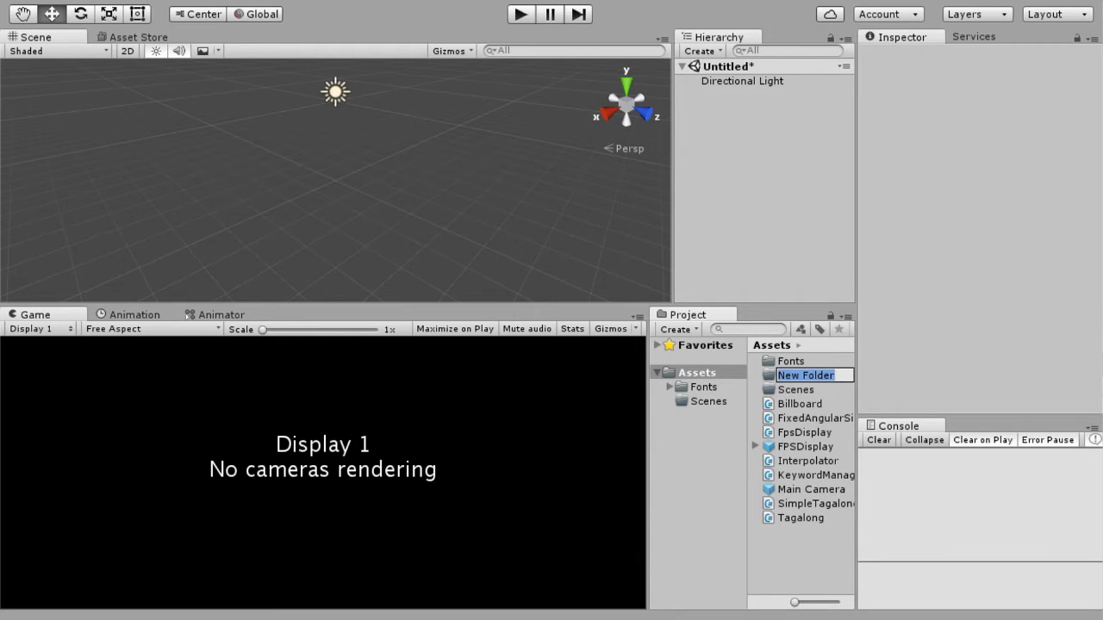
{"action": "type", "text": "Scrips"}
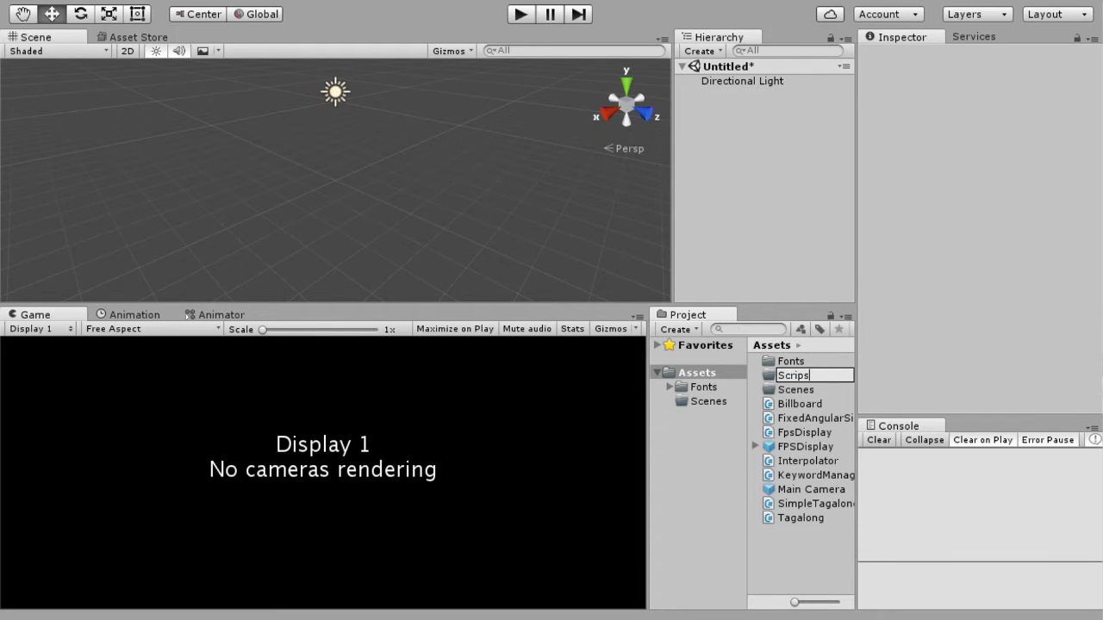
{"action": "type", "text": "s"}
{"action": "key", "text": "Return"}
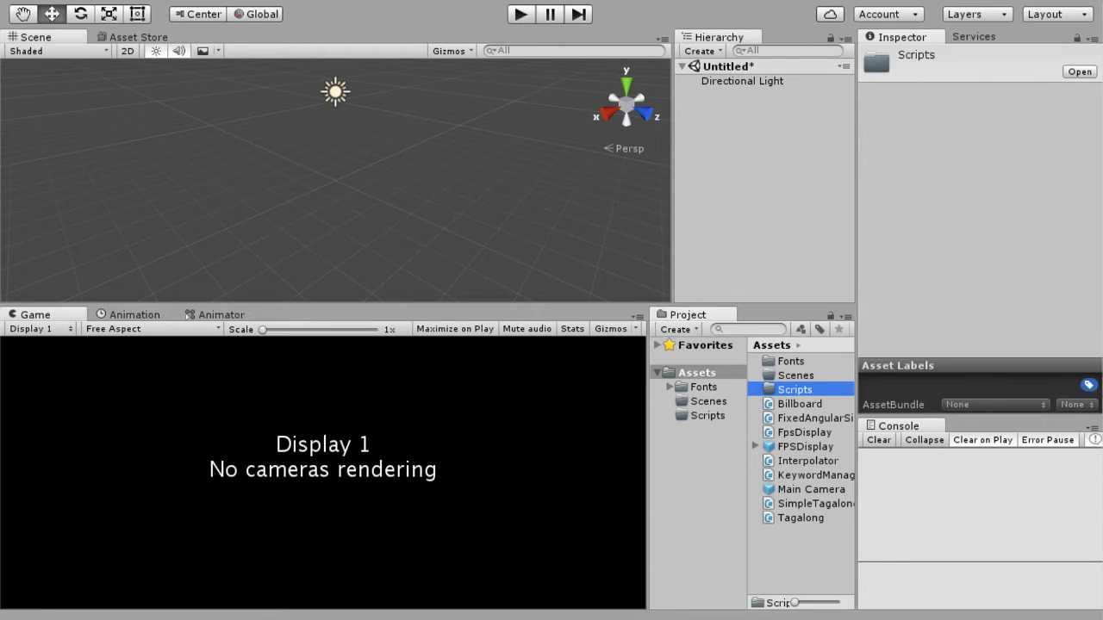
Step: Create a folder named Prefabs inside the Assets folder
{"action": "left_click", "coordinate": [801, 560]}
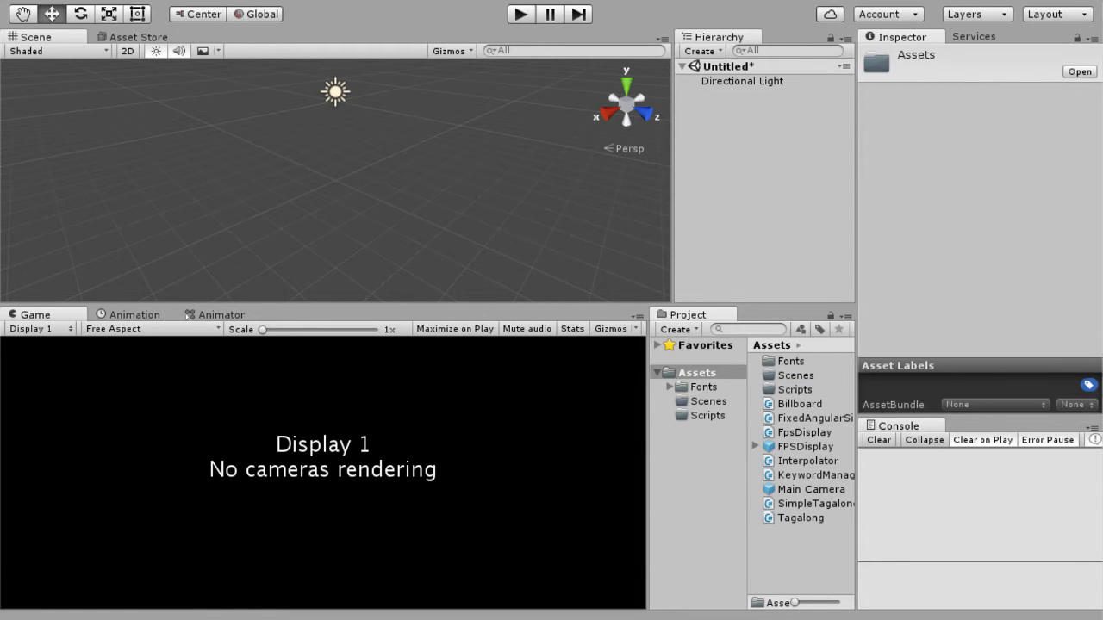
{"action": "key", "text": "ctrl+shift+n"}
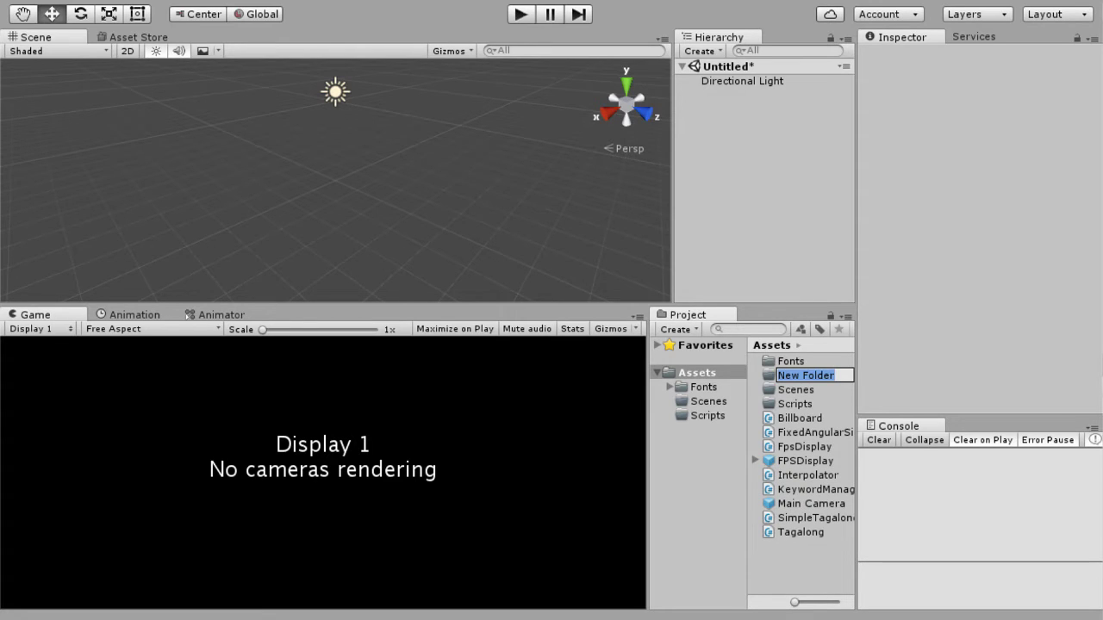
{"action": "type", "text": "Prefabsw"}
{"action": "key", "text": "BackSpace"}
{"action": "key", "text": "Return"}
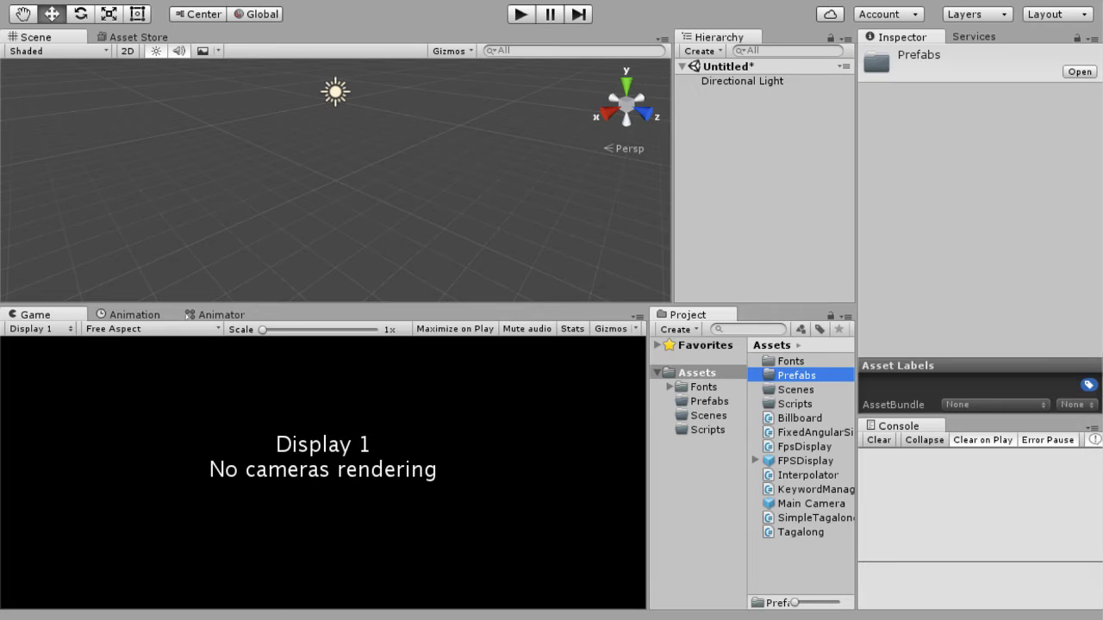
Step: Move all seven C# scripts, from Billboard to Tagalong, out of the Assets root into the Scripts folder
{"action": "left_click", "coordinate": [800, 418]}
{"action": "left_click", "coordinate": [804, 447], "text": "shift"}
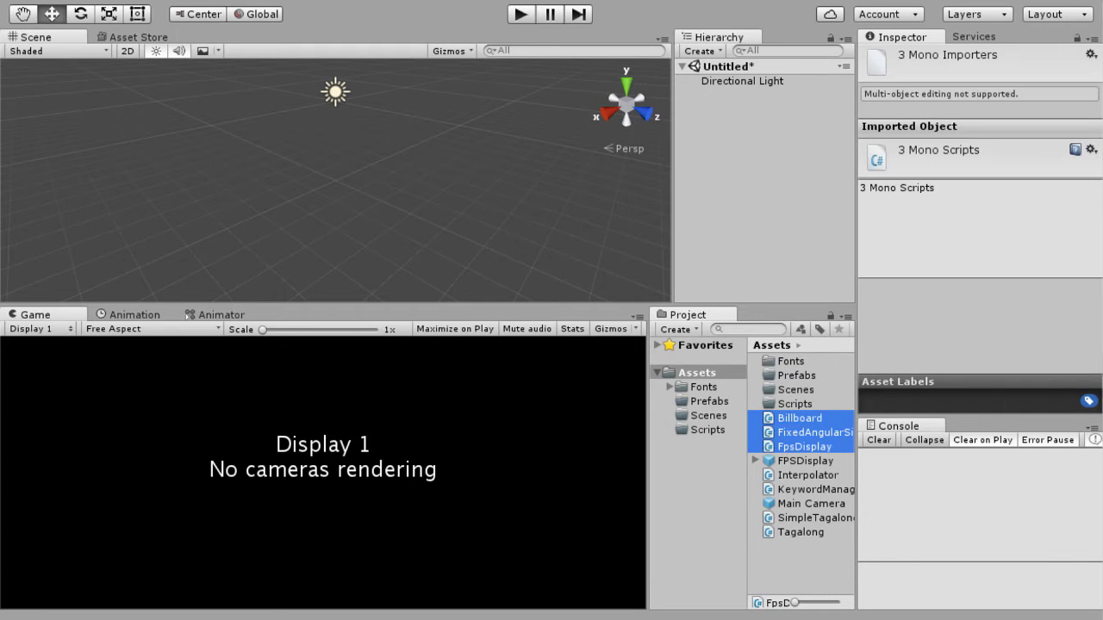
{"action": "left_click", "coordinate": [807, 476], "text": "ctrl"}
{"action": "left_click", "coordinate": [814, 490], "text": "ctrl"}
{"action": "left_click", "coordinate": [815, 518], "text": "ctrl"}
{"action": "left_click", "coordinate": [801, 532], "text": "ctrl"}
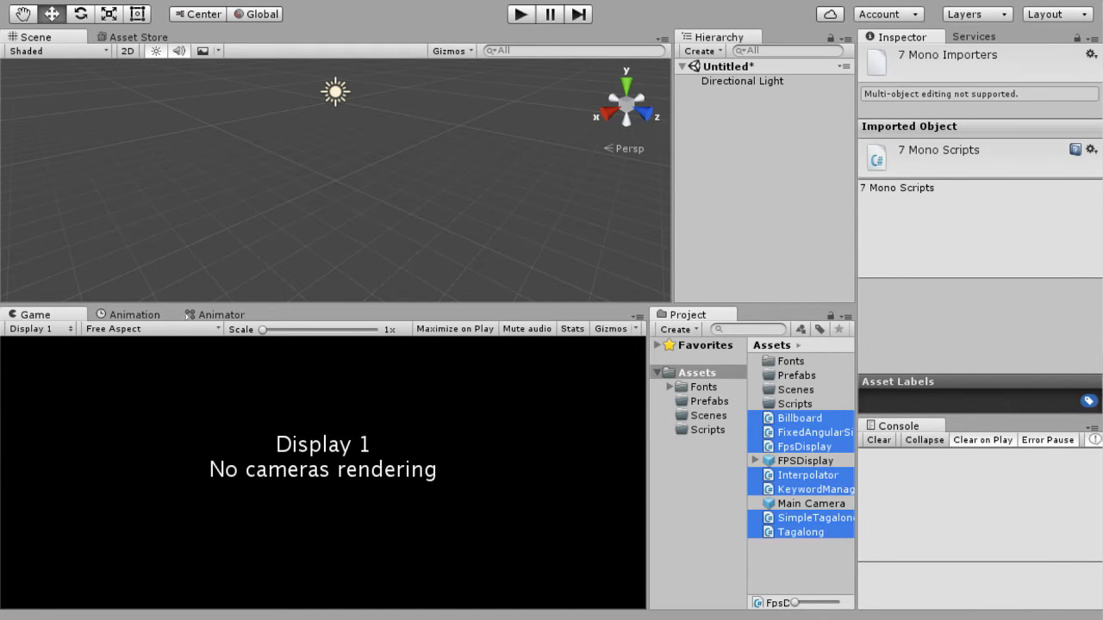
{"action": "left_click_drag", "start_coordinate": [801, 532], "coordinate": [794, 403]}
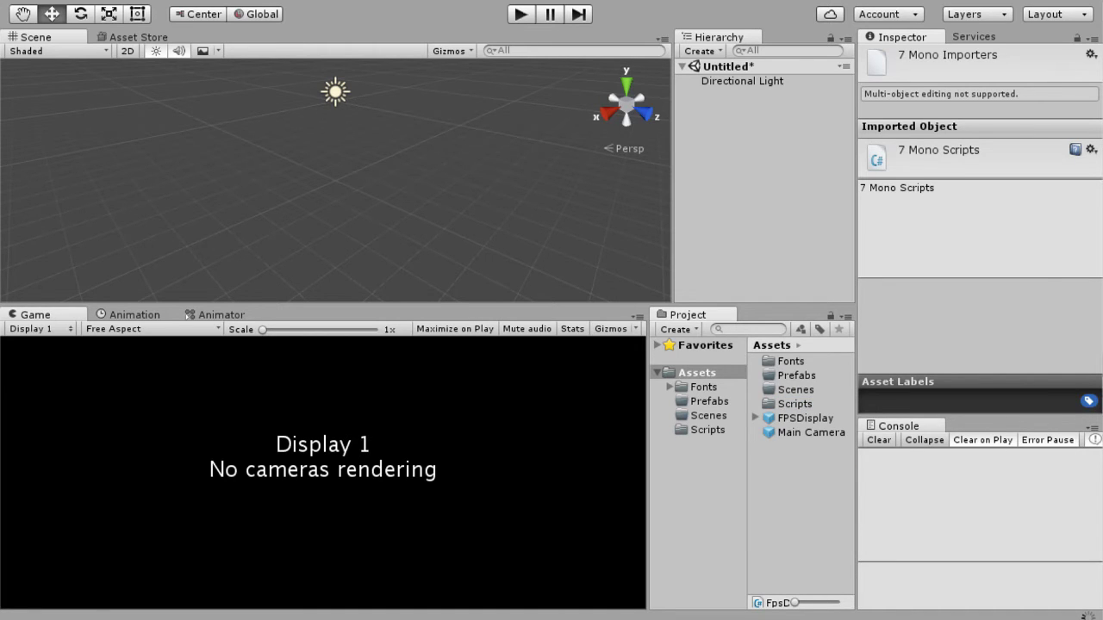
Step: Move the FPSDisplay and Main Camera prefabs into the Prefabs folder
{"action": "left_click", "coordinate": [805, 418]}
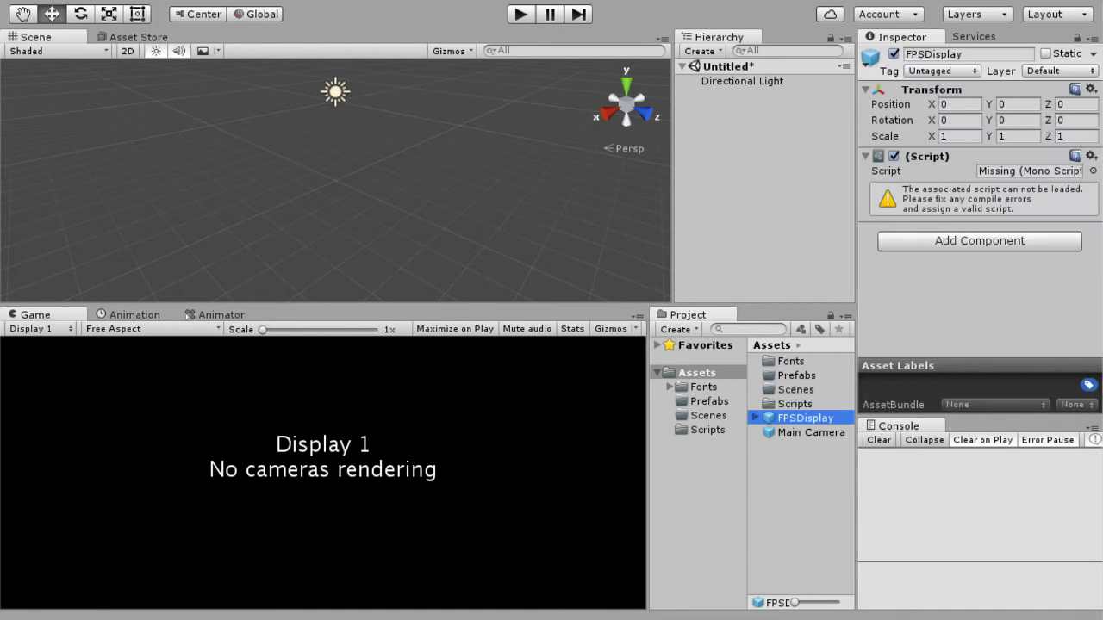
{"action": "left_click", "coordinate": [810, 432], "text": "shift"}
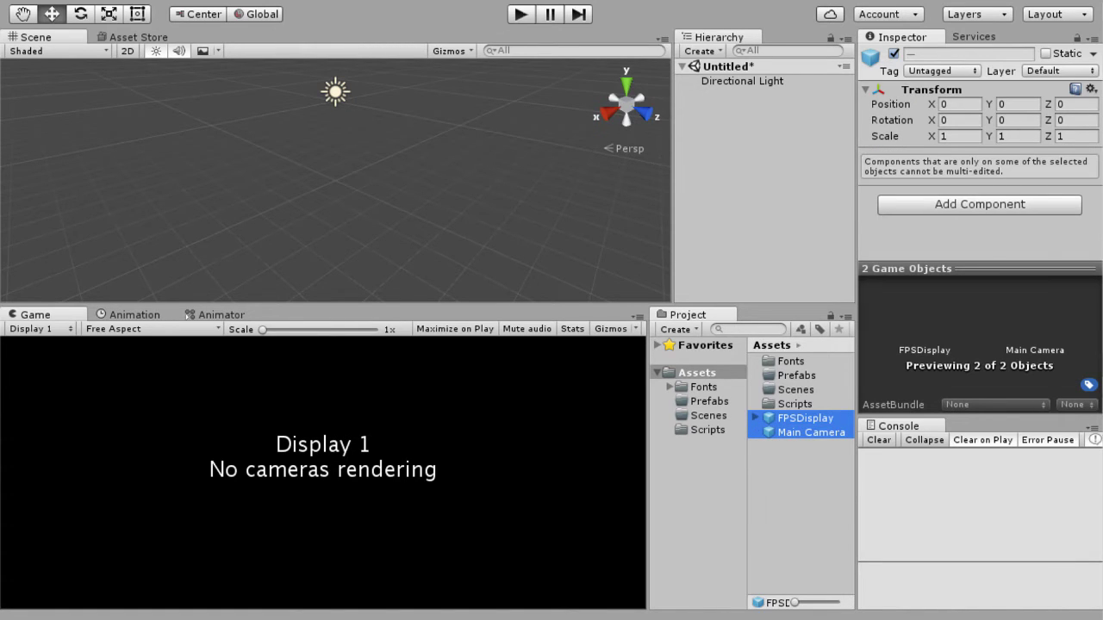
{"action": "left_click_drag", "start_coordinate": [808, 431], "coordinate": [796, 375]}
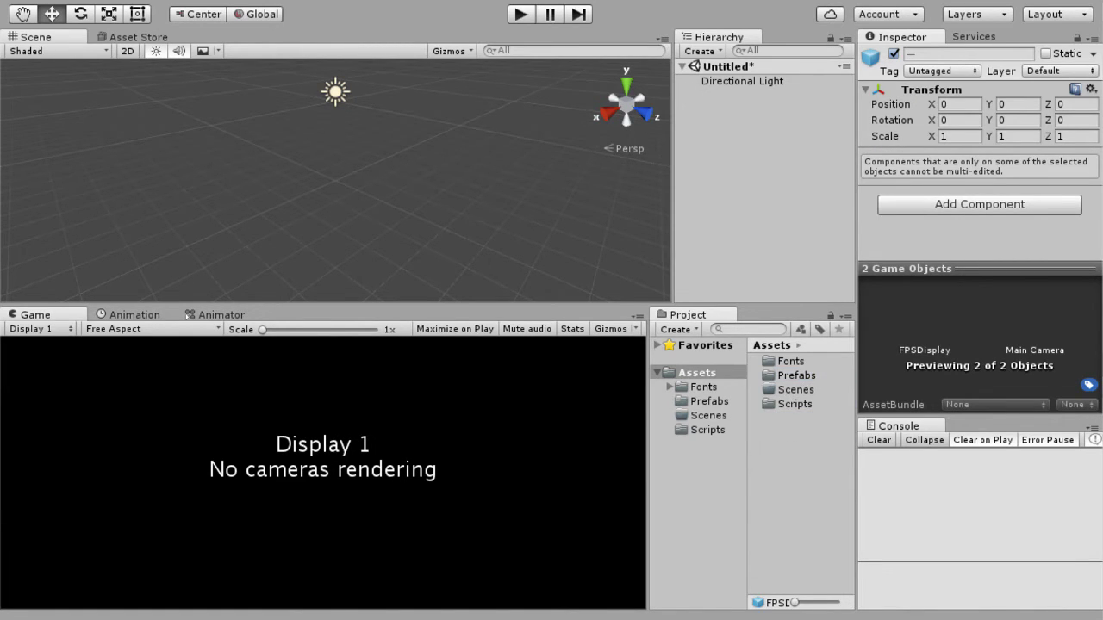
Step: Add the Main Camera prefab from the Prefabs folder to the scene hierarchy and save the scene as Main
{"action": "left_click", "coordinate": [796, 375]}
{"action": "double_click", "coordinate": [796, 375]}
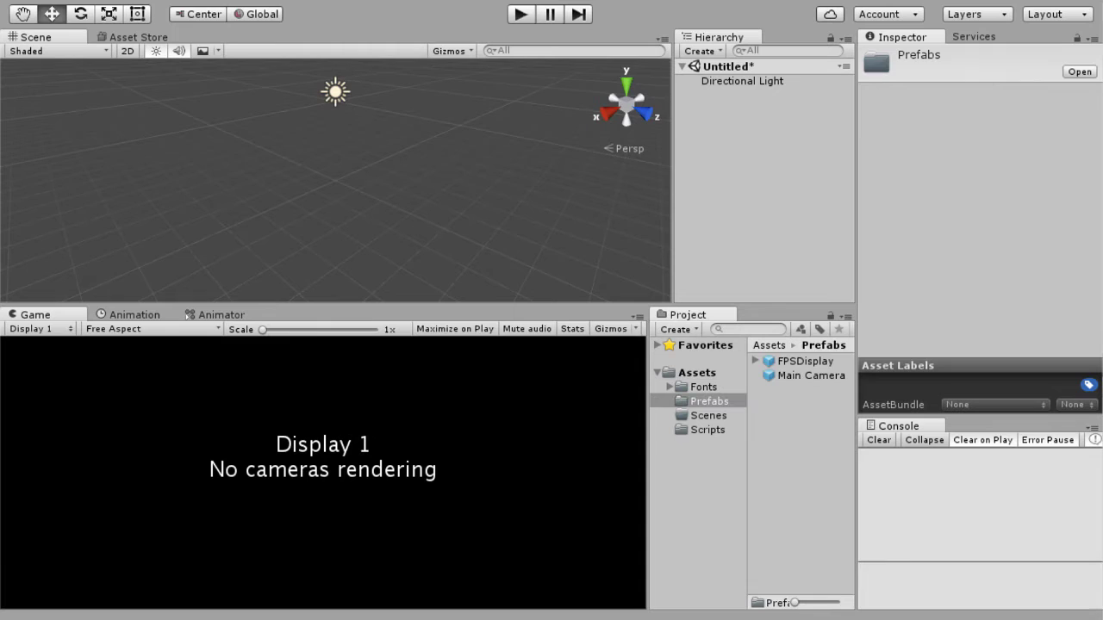
{"action": "left_click", "coordinate": [805, 361]}
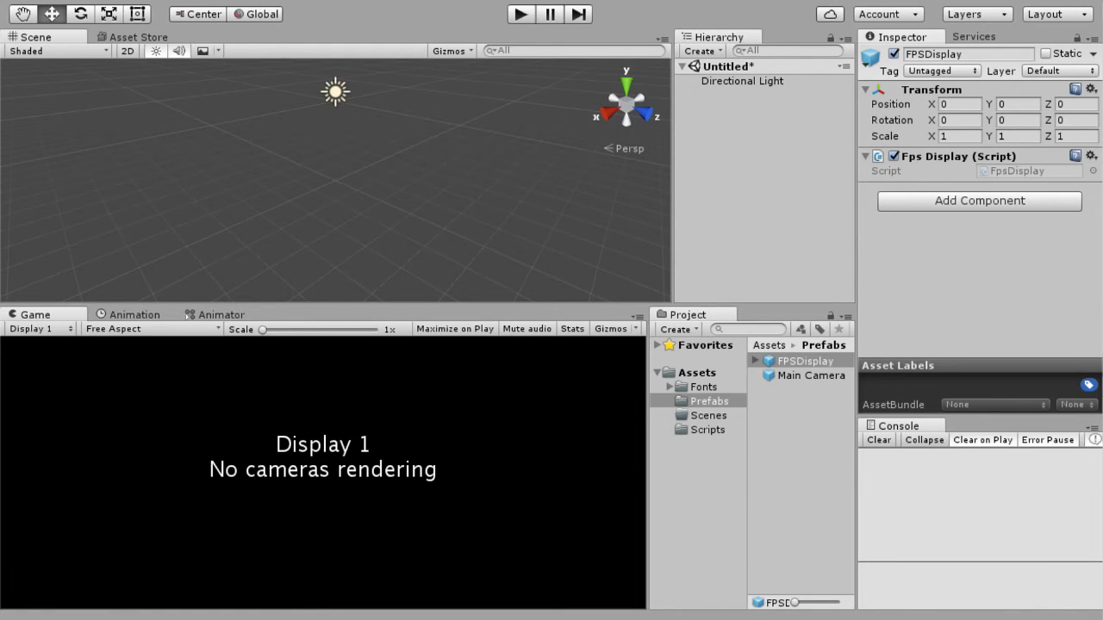
{"action": "left_click", "coordinate": [810, 376]}
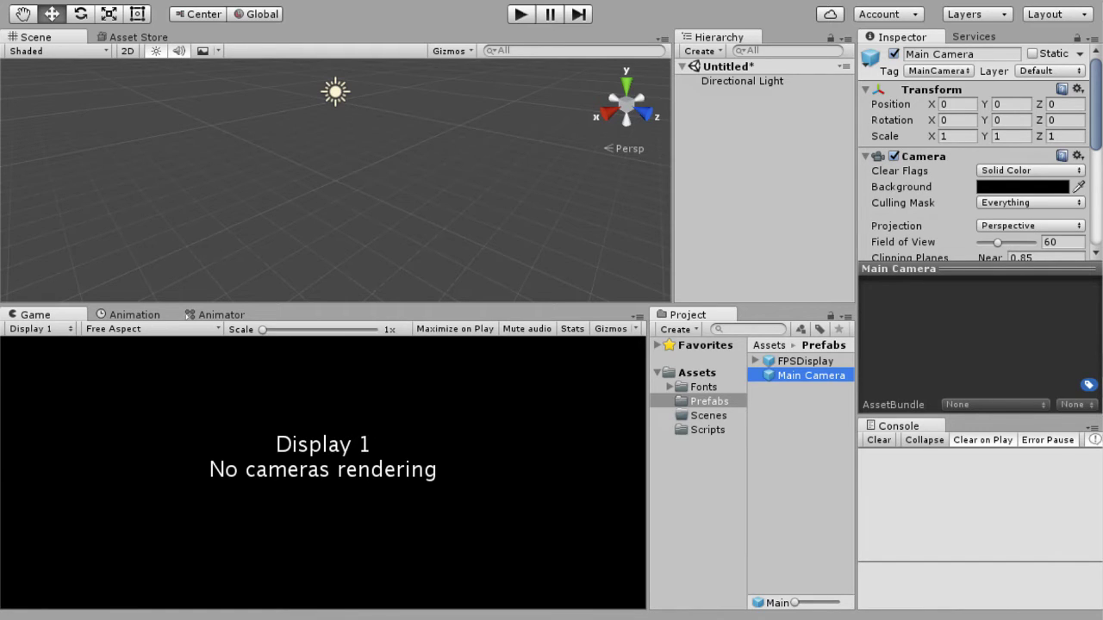
{"action": "left_click_drag", "start_coordinate": [810, 376], "coordinate": [743, 164]}
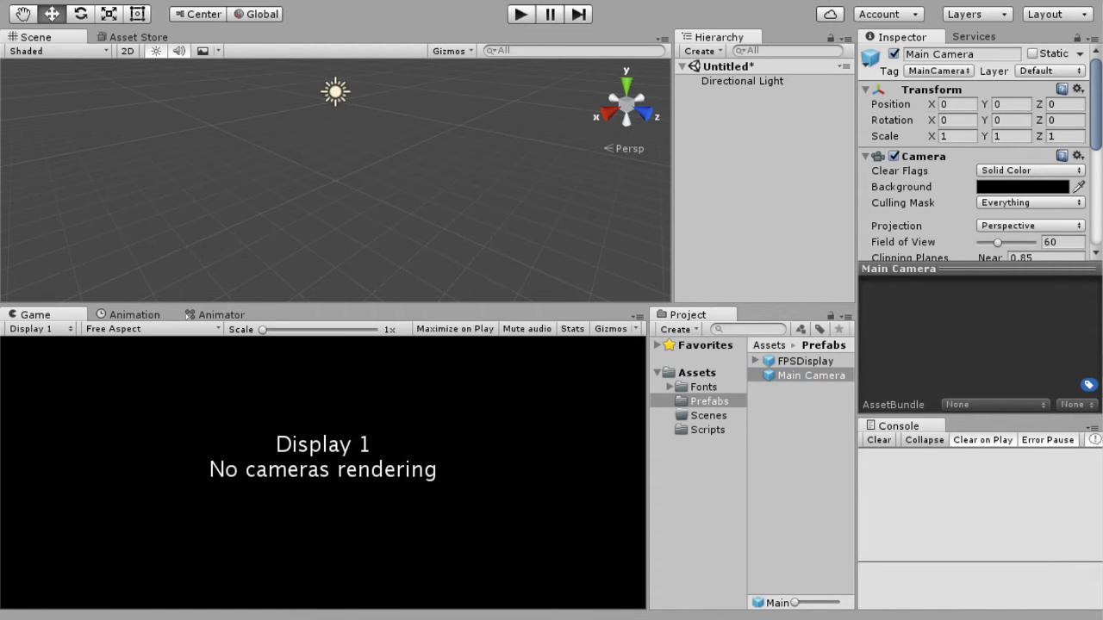
{"action": "left_click_drag", "start_coordinate": [809, 375], "coordinate": [743, 164]}
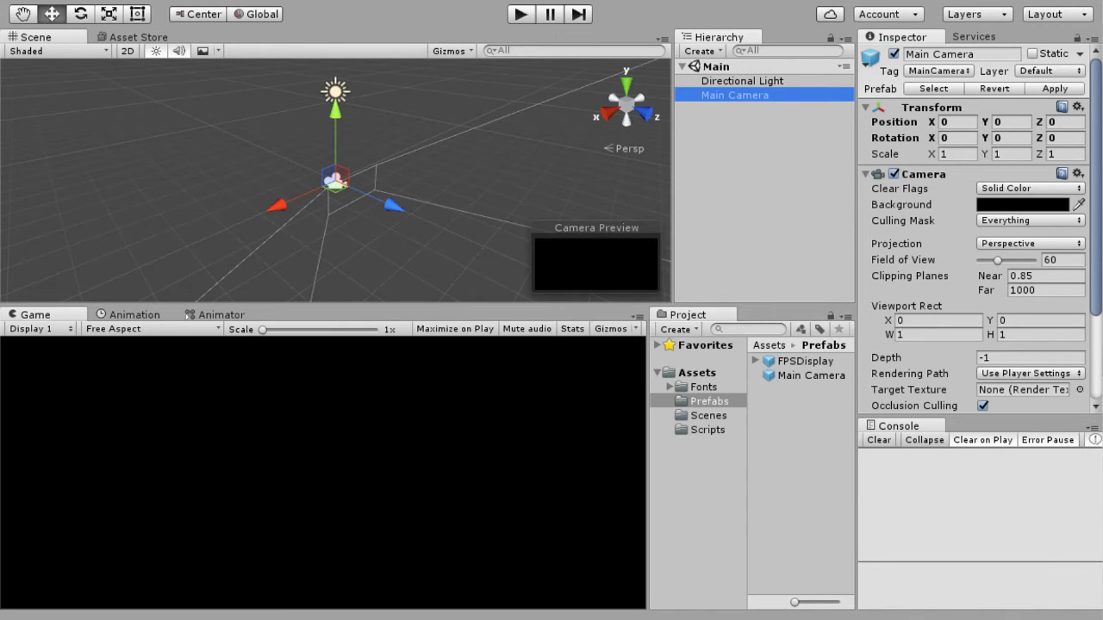
Step: Review the contents of the project's Scenes, Scripts, Fonts and Prefabs folders
{"action": "left_click", "coordinate": [708, 415]}
{"action": "left_click", "coordinate": [707, 430]}
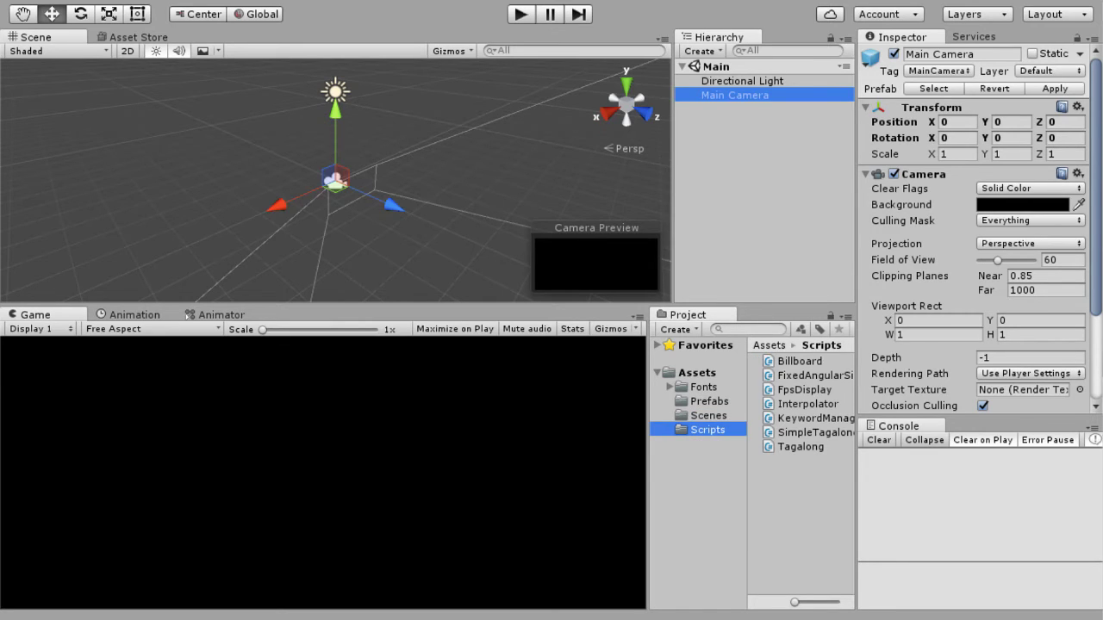
{"action": "left_click", "coordinate": [703, 386]}
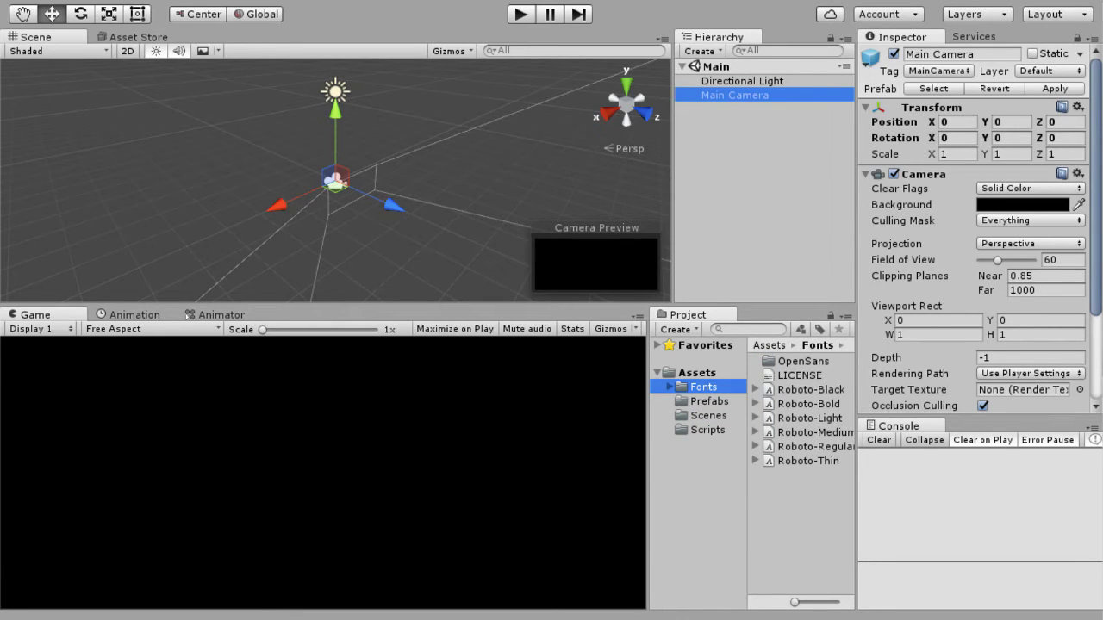
{"action": "key", "text": "Right"}
{"action": "key", "text": "Left"}
{"action": "key", "text": "Down"}
{"action": "key", "text": "Down"}
{"action": "key", "text": "Down"}
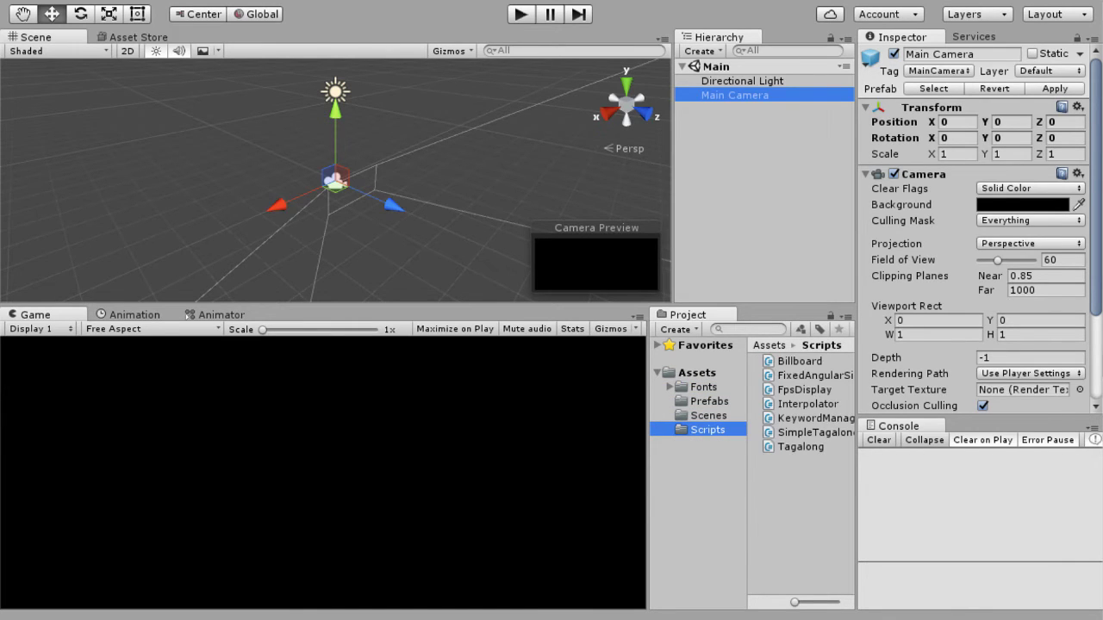
{"action": "key", "text": "alt"}
{"action": "left_click", "coordinate": [707, 430]}
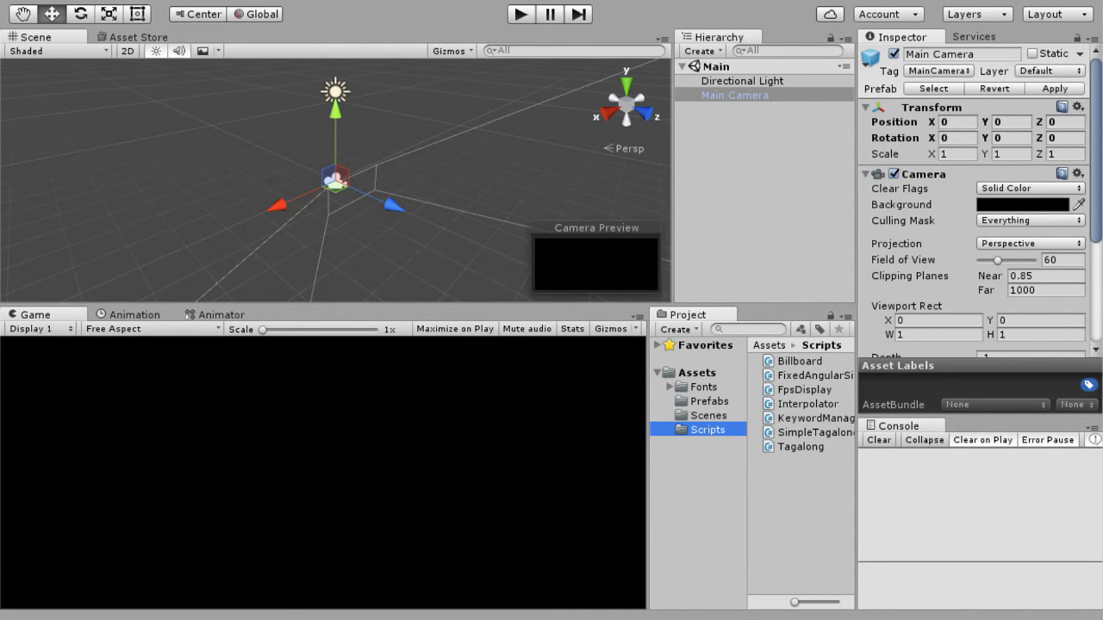
Step: Create an empty game object in the Main scene and name it Console
{"action": "left_click", "coordinate": [735, 95]}
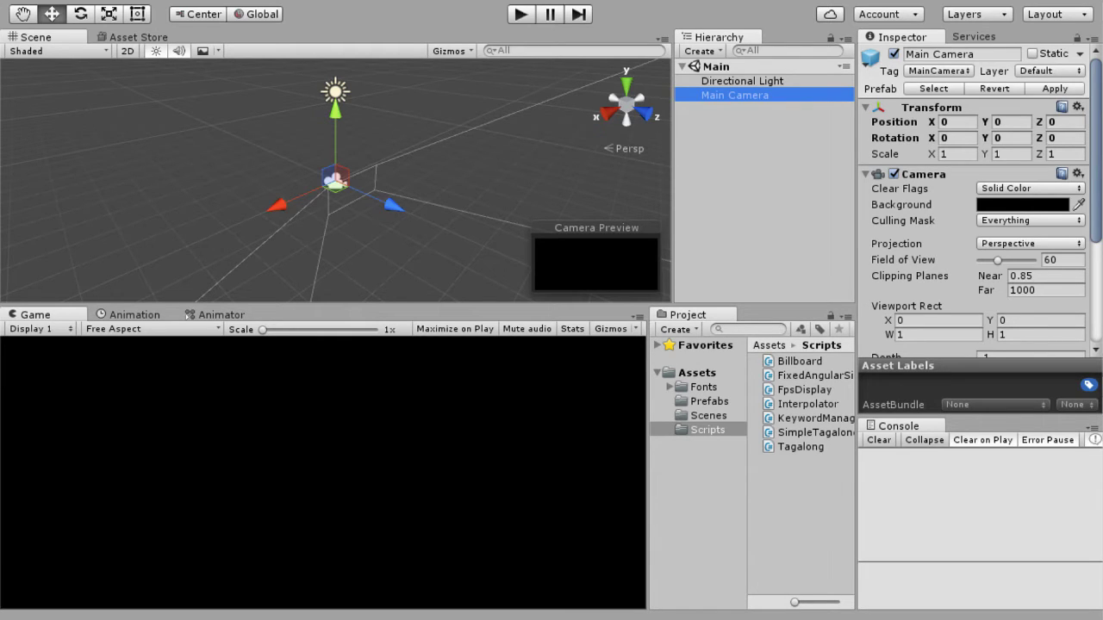
{"action": "key", "text": "ctrl+shift+n"}
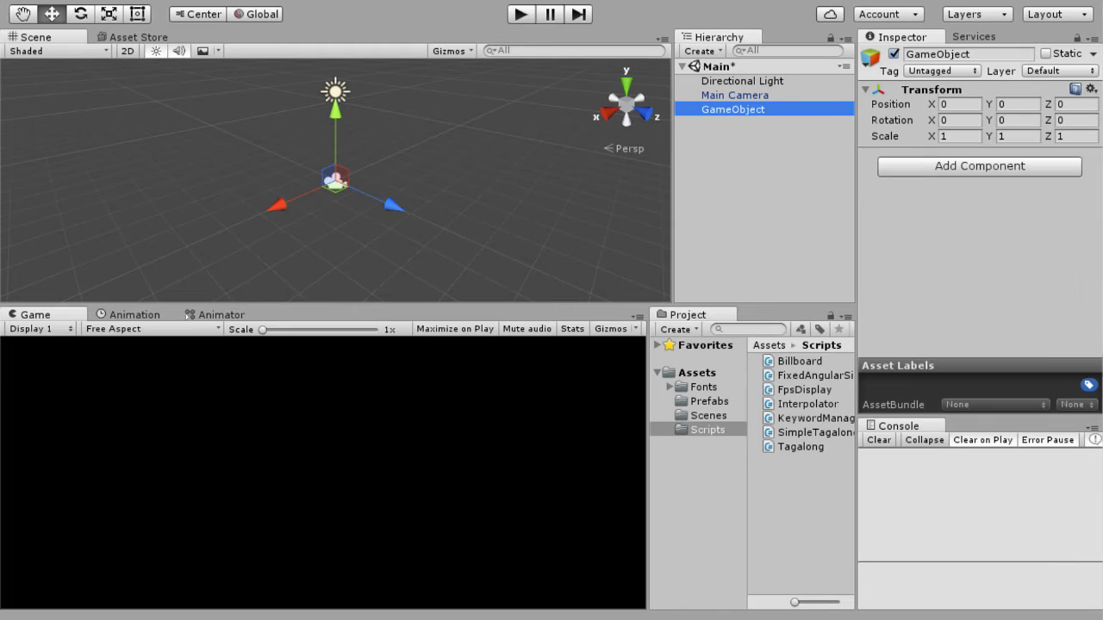
{"action": "left_click", "coordinate": [968, 54]}
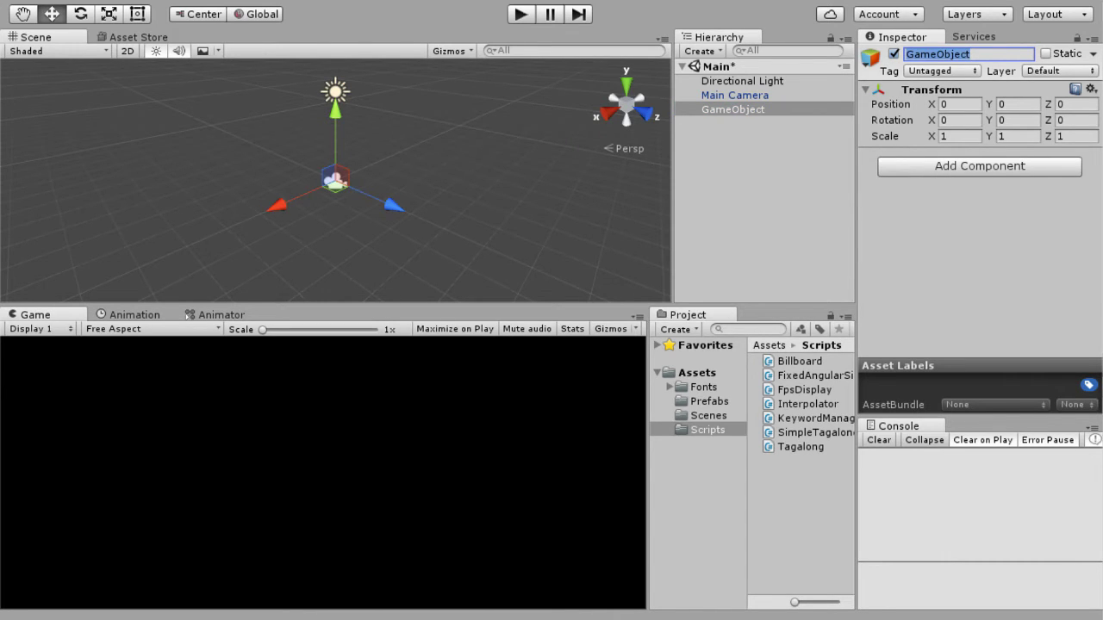
{"action": "type", "text": "Console"}
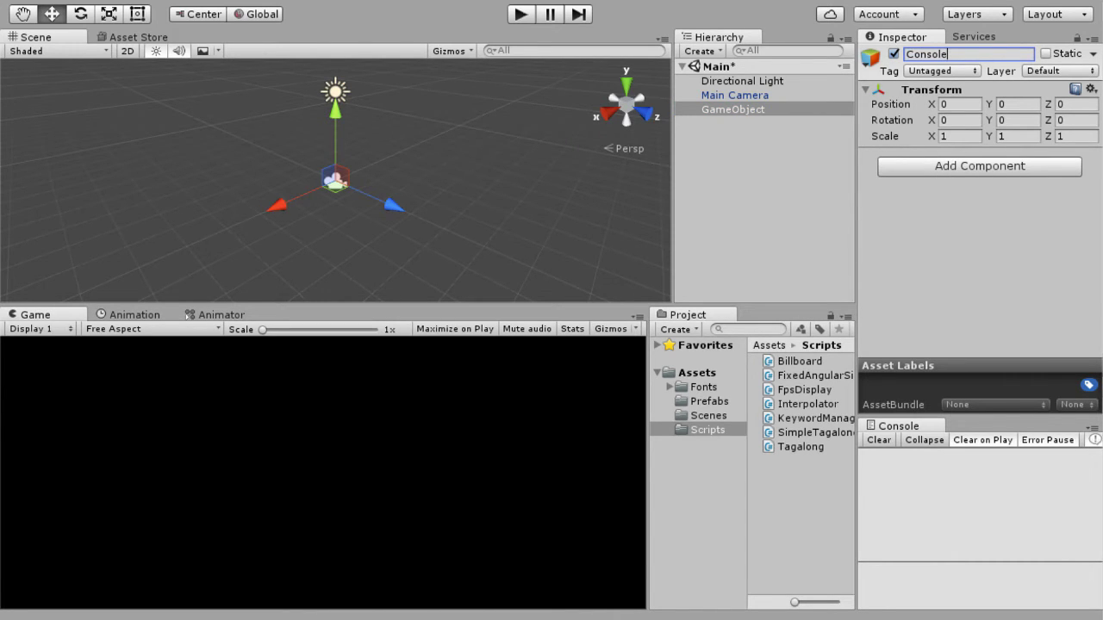
{"action": "key", "text": "Return"}
Step: Add a UI Canvas as a child of the Console object
{"action": "left_click", "coordinate": [765, 207]}
{"action": "left_click", "coordinate": [722, 109]}
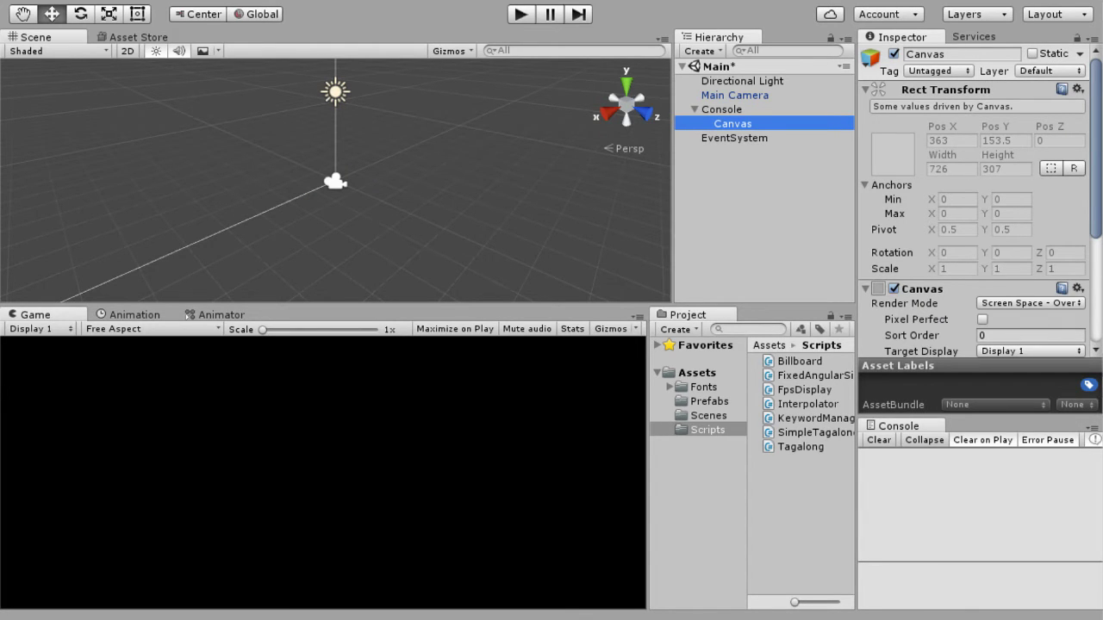
Step: Rename the Canvas under Console as ConsoleCanvas
{"action": "left_click", "coordinate": [961, 54]}
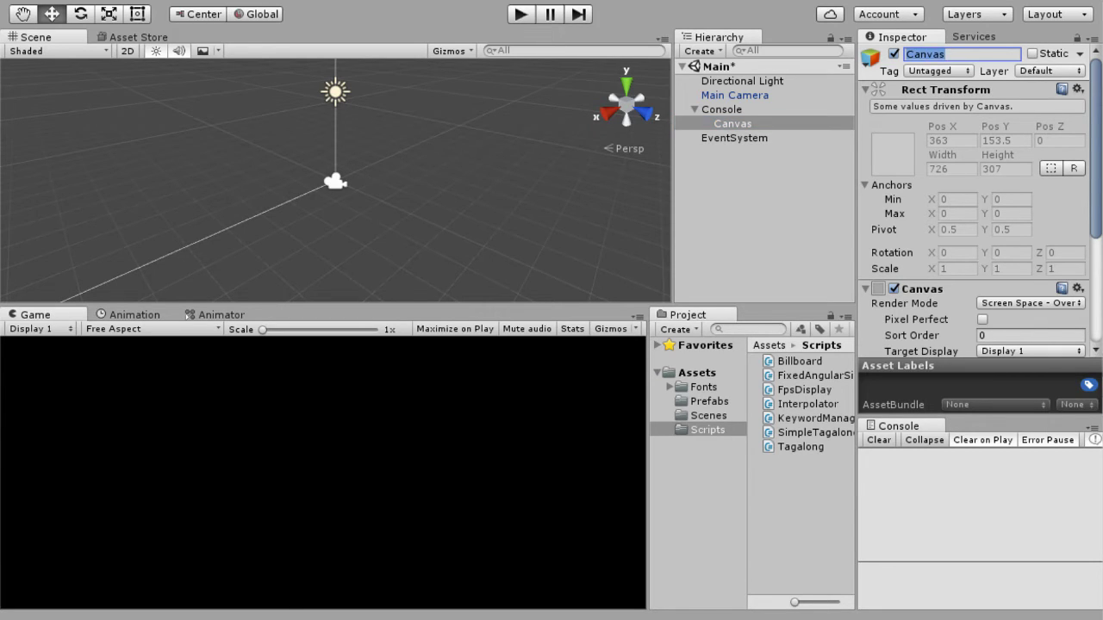
{"action": "type", "text": "ConsoleCanvas"}
{"action": "key", "text": "Return"}
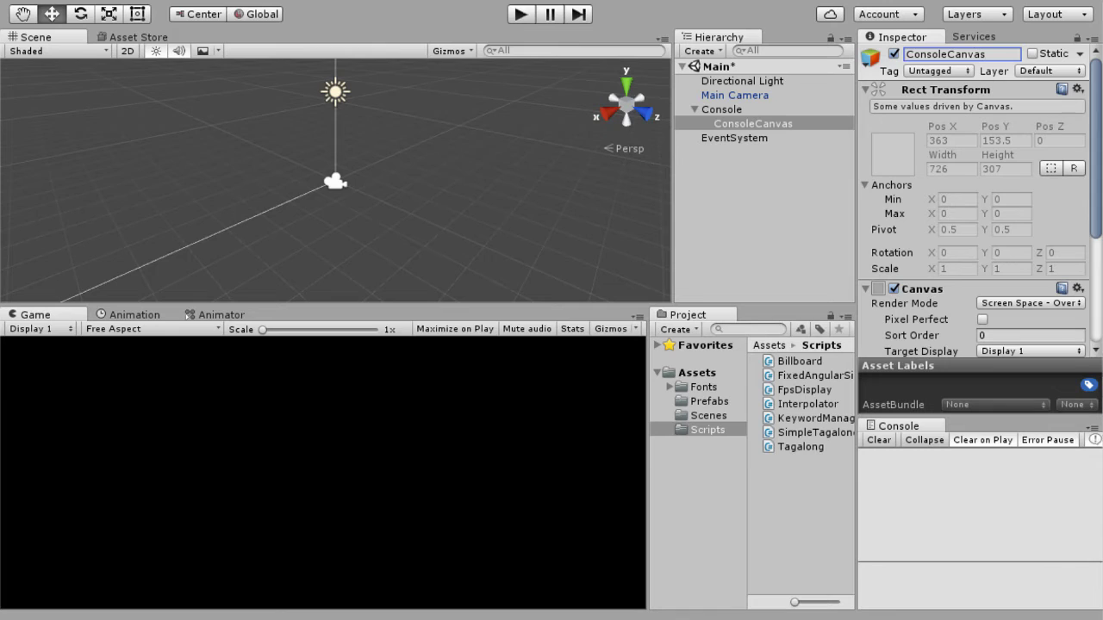
Step: Set the ConsoleCanvas render mode to World Space and assign the Main Camera as its event camera
{"action": "scroll", "coordinate": [978, 198], "scroll_direction": "down", "scroll_amount": 3}
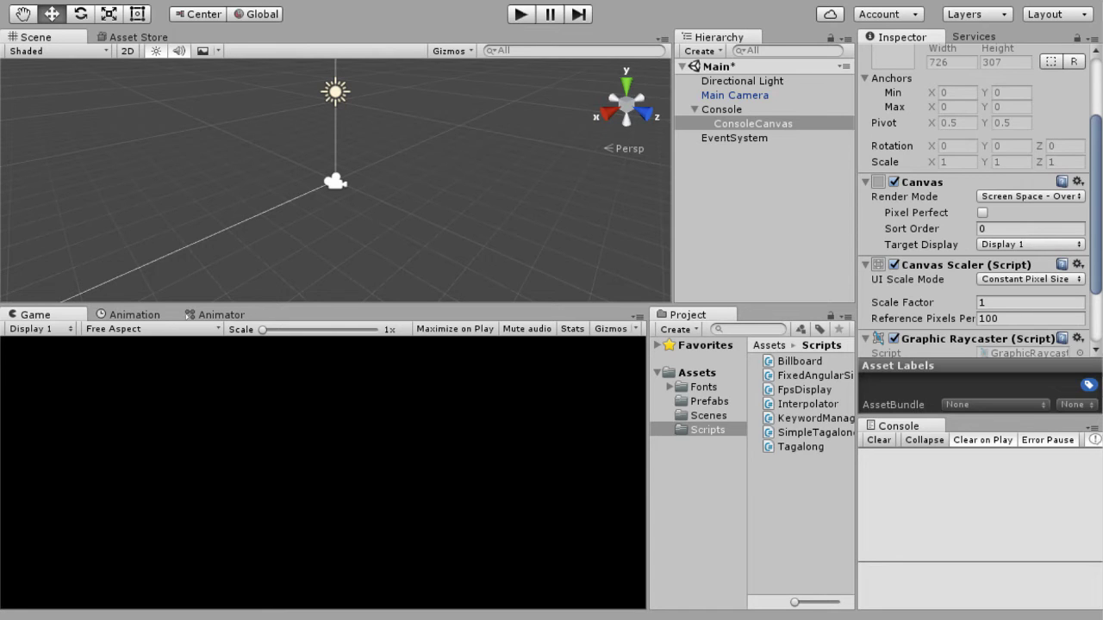
{"action": "left_click", "coordinate": [1021, 233]}
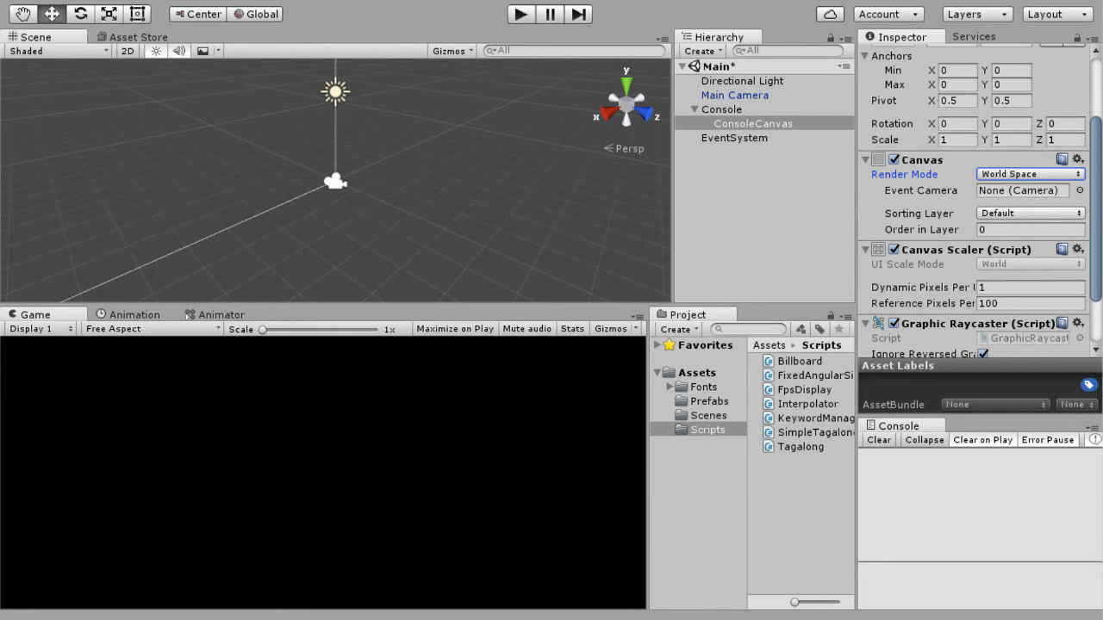
{"action": "left_click_drag", "start_coordinate": [734, 96], "coordinate": [1022, 191]}
{"action": "left_click_drag", "start_coordinate": [740, 96], "coordinate": [1022, 190]}
Step: Set the ConsoleCanvas Canvas Scaler's Dynamic Pixels Per Unit to 30
{"action": "scroll", "coordinate": [973, 198], "scroll_direction": "down", "scroll_amount": 3}
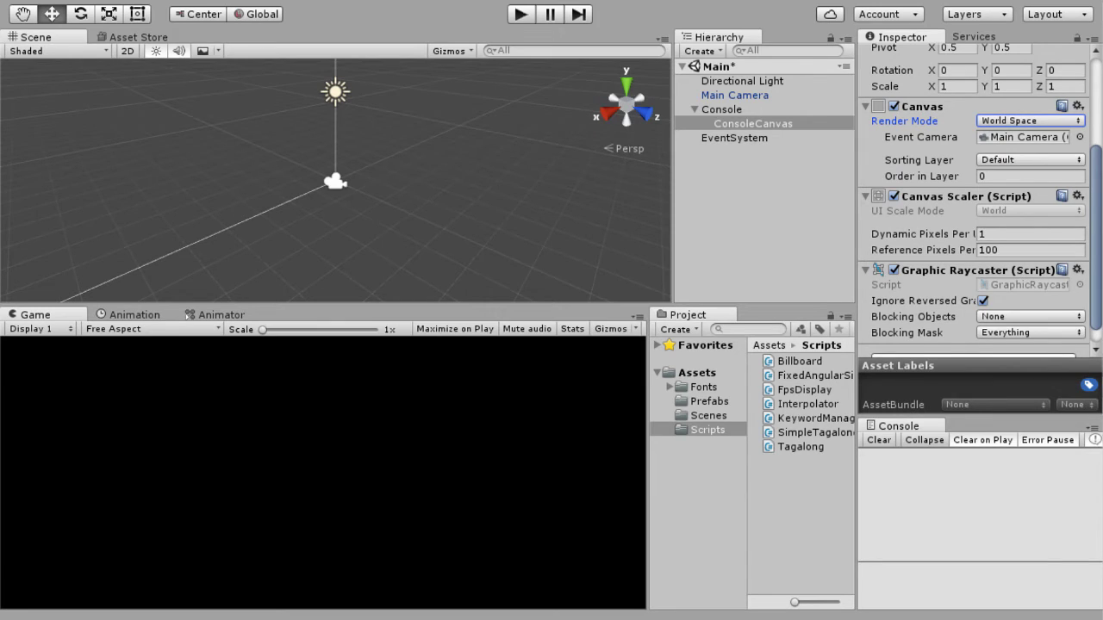
{"action": "left_click", "coordinate": [1017, 234]}
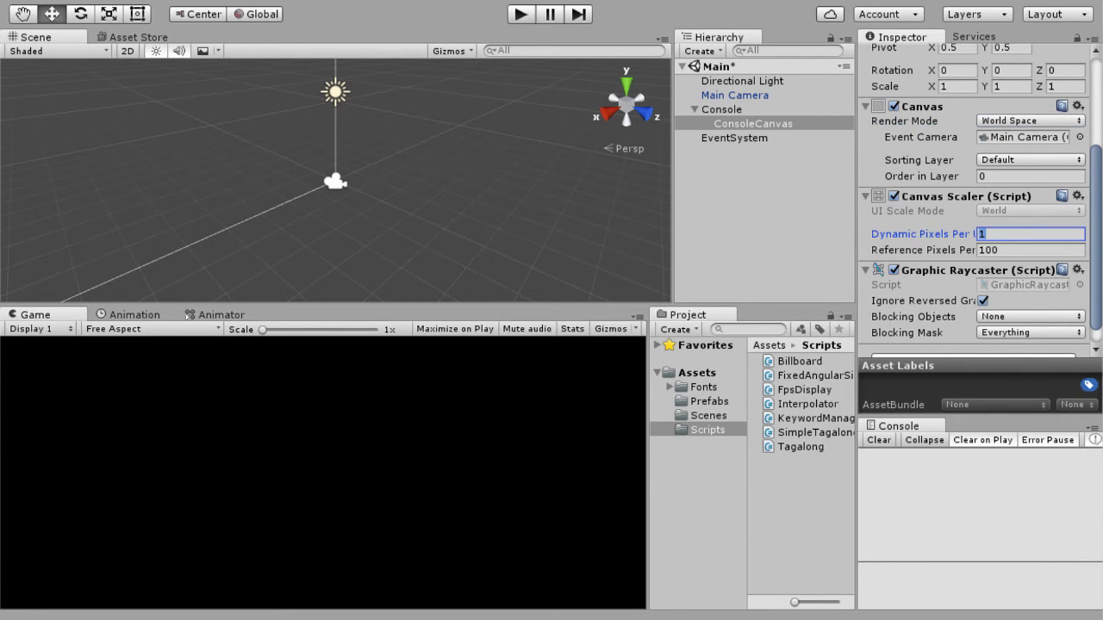
{"action": "type", "text": "30"}
{"action": "key", "text": "Tab"}
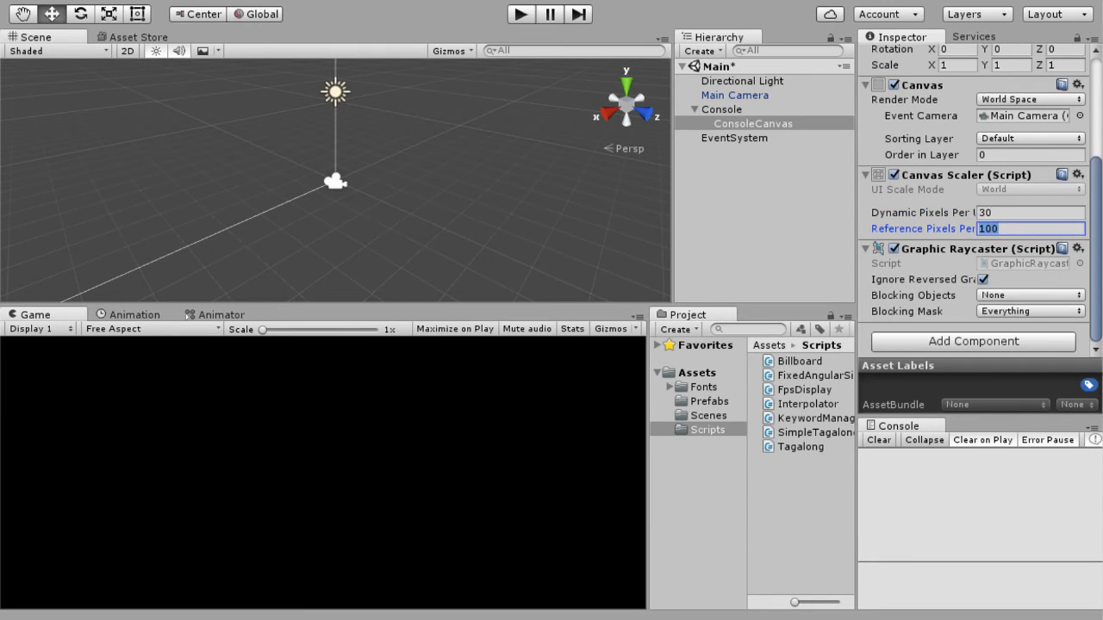
Step: Set the ConsoleCanvas X and Y positions to 0
{"action": "scroll", "coordinate": [974, 198], "scroll_direction": "up", "scroll_amount": 4}
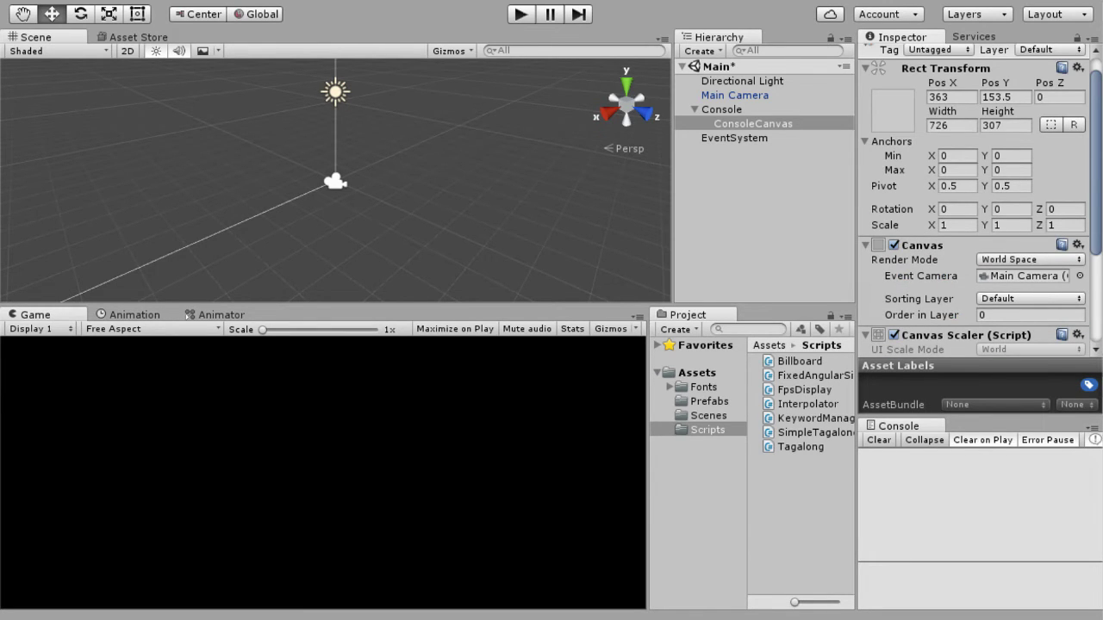
{"action": "left_click", "coordinate": [950, 97]}
{"action": "type", "text": "0"}
{"action": "key", "text": "Tab"}
{"action": "type", "text": "0"}
{"action": "key", "text": "Tab"}
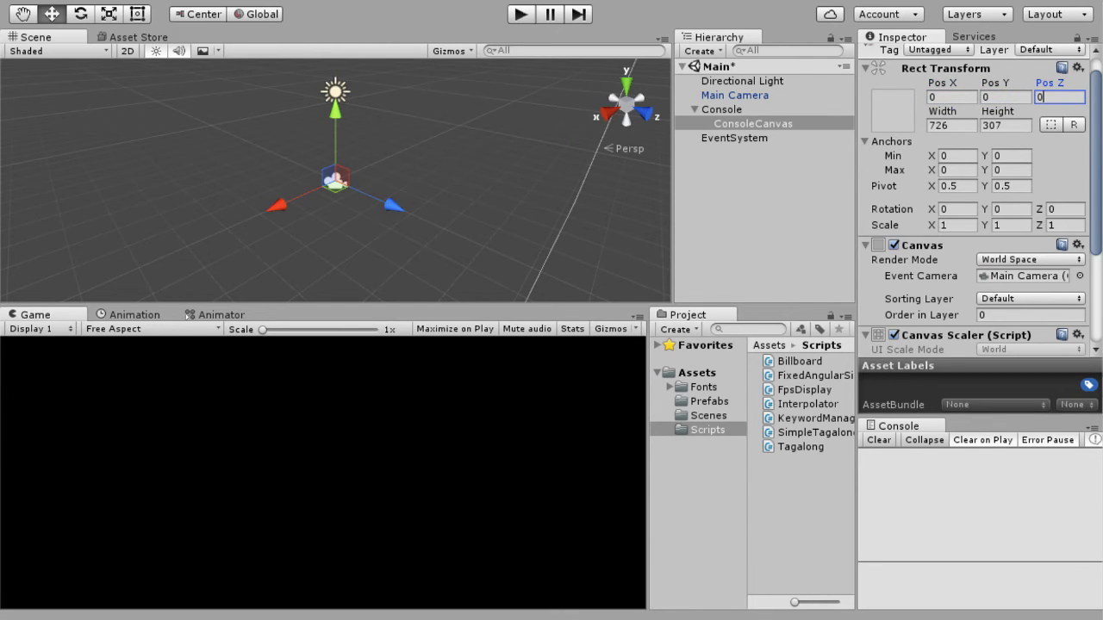
Step: Set the ConsoleCanvas width to 750 and height to 900
{"action": "key", "text": "Tab"}
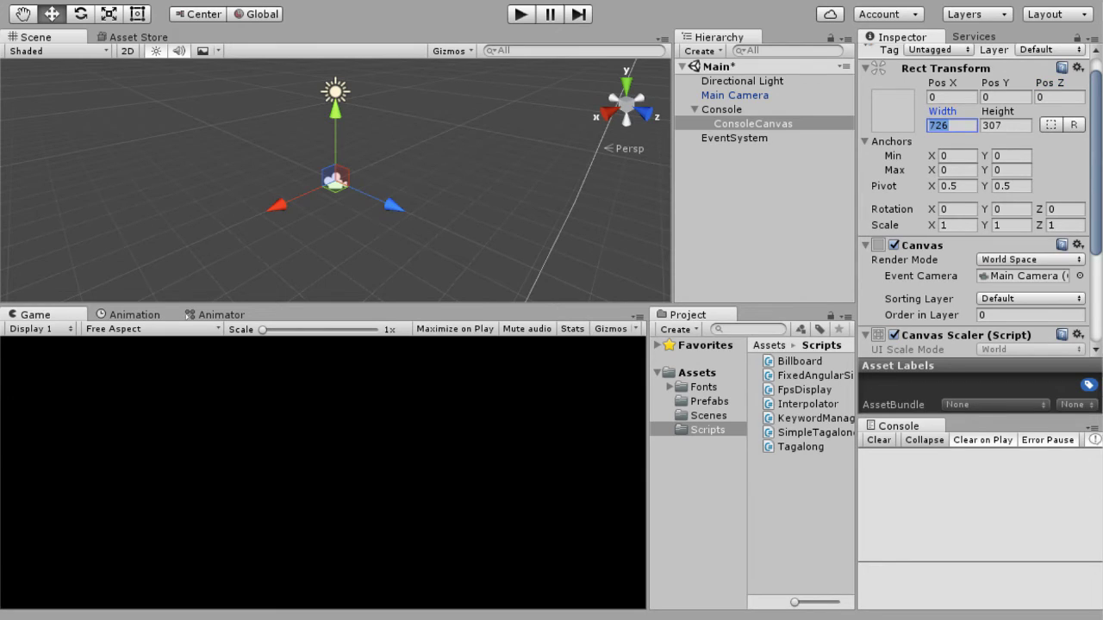
{"action": "type", "text": "750"}
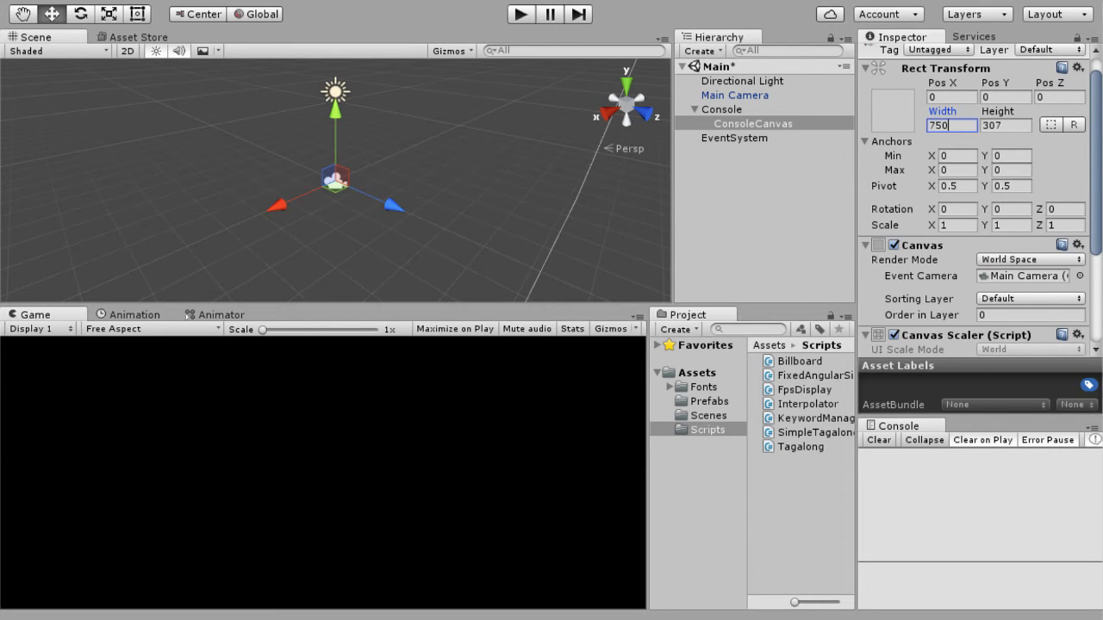
{"action": "key", "text": "Tab"}
{"action": "type", "text": "900"}
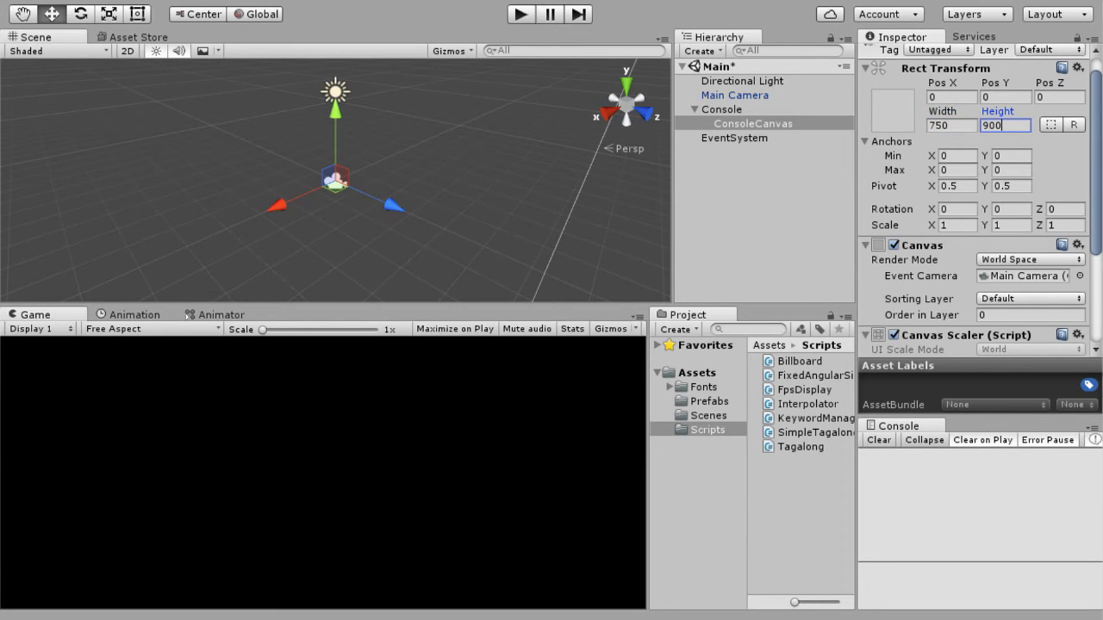
Step: Examine the resized ConsoleCanvas outline in the scene from several angles
{"action": "scroll", "coordinate": [335, 181], "scroll_direction": "down", "scroll_amount": 8}
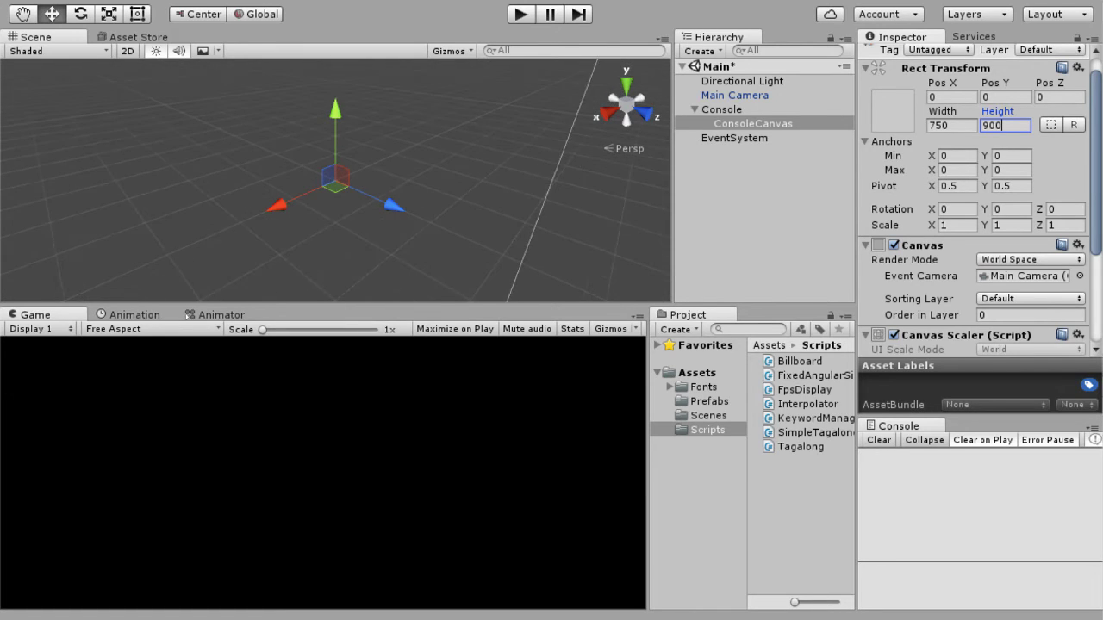
{"action": "right_click_drag", "start_coordinate": [335, 181], "coordinate": [595, 182]}
{"action": "middle_click_drag", "start_coordinate": [202, 215], "coordinate": [467, 148]}
{"action": "scroll", "coordinate": [336, 181], "scroll_direction": "down", "scroll_amount": 8}
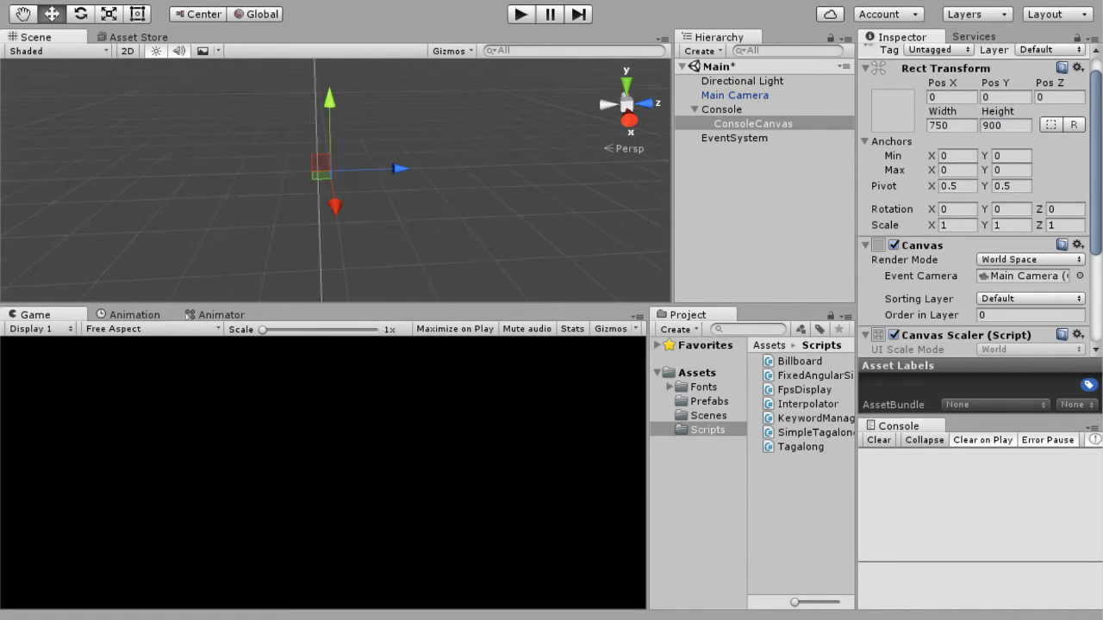
{"action": "scroll", "coordinate": [335, 181], "scroll_direction": "down", "scroll_amount": 6}
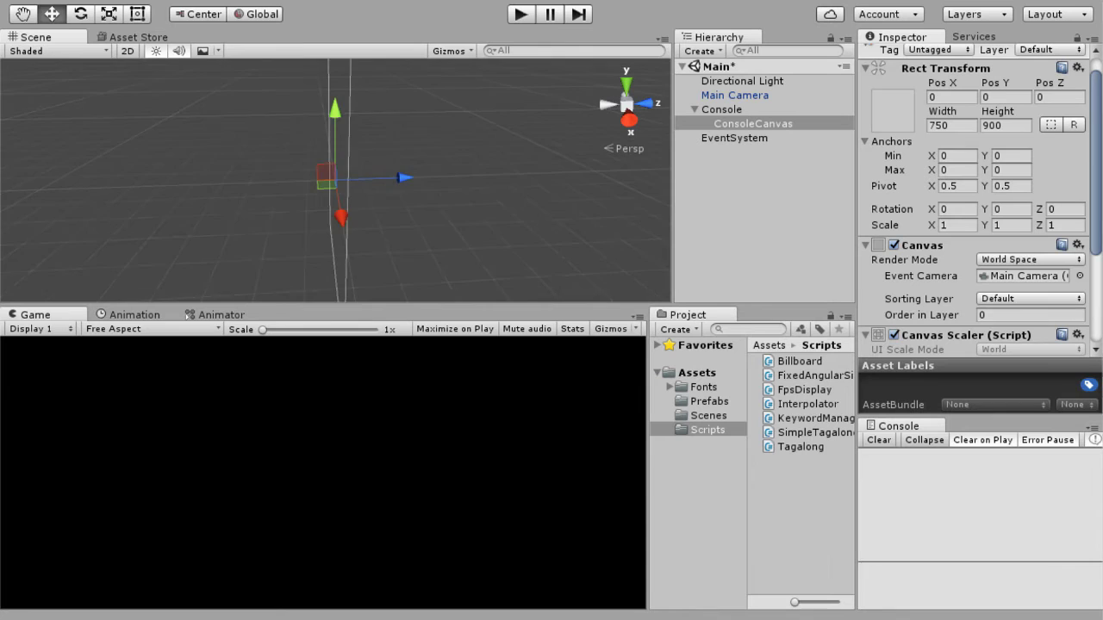
{"action": "middle_click_drag", "start_coordinate": [388, 172], "coordinate": [261, 173]}
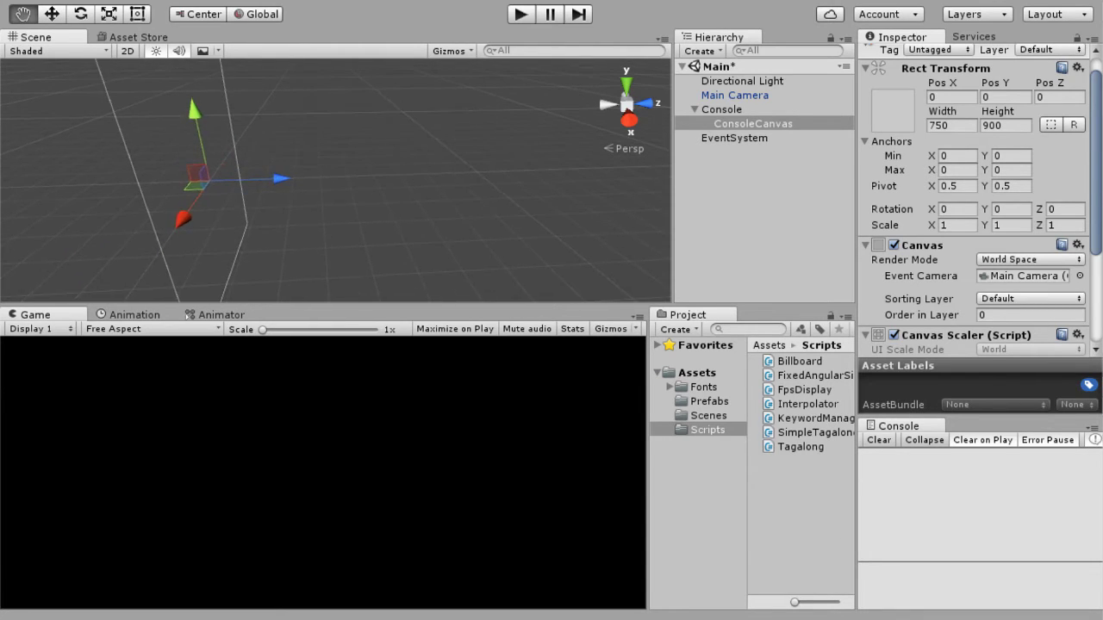
{"action": "right_click_drag", "start_coordinate": [388, 172], "coordinate": [177, 182]}
{"action": "middle_click_drag", "start_coordinate": [439, 175], "coordinate": [287, 203]}
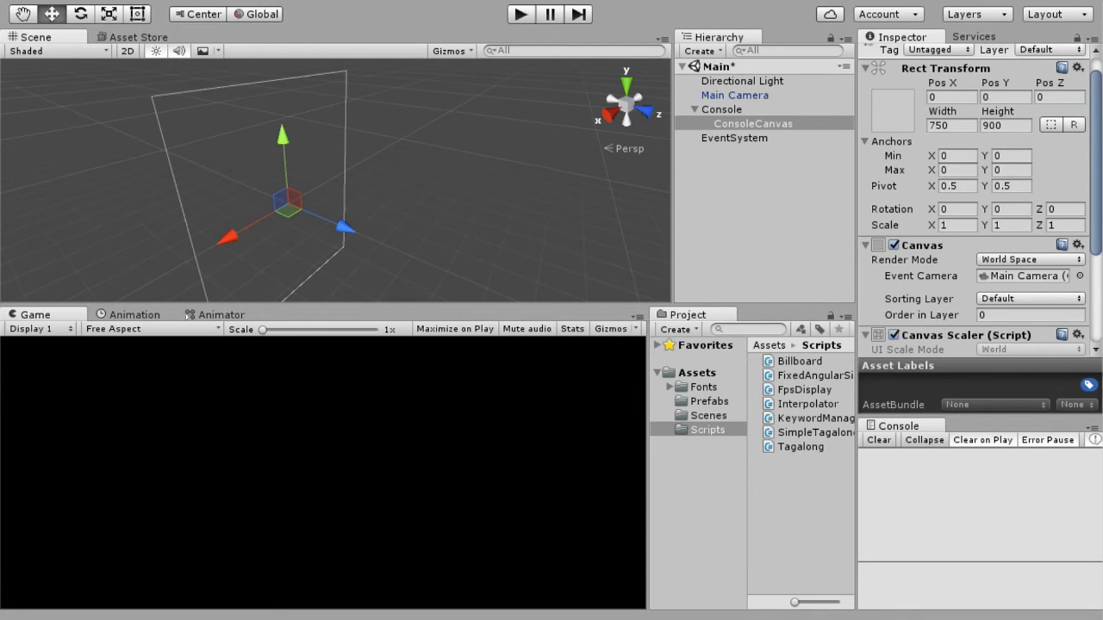
Step: Set the ConsoleCanvas Z position to 3
{"action": "left_click", "coordinate": [1059, 97]}
{"action": "type", "text": "3"}
{"action": "key", "text": "Tab"}
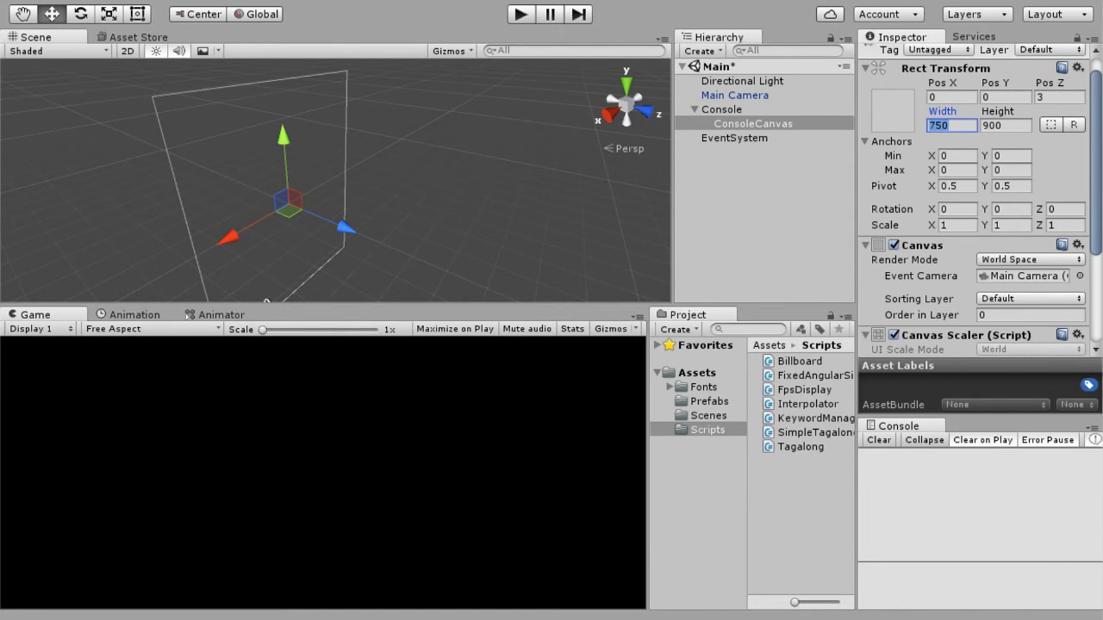
{"action": "middle_click_drag", "start_coordinate": [335, 181], "coordinate": [387, 154]}
{"action": "right_click_drag", "start_coordinate": [344, 172], "coordinate": [568, 177]}
{"action": "middle_click_drag", "start_coordinate": [344, 207], "coordinate": [569, 144]}
{"action": "right_click_drag", "start_coordinate": [345, 185], "coordinate": [517, 134]}
{"action": "middle_click_drag", "start_coordinate": [259, 198], "coordinate": [572, 154]}
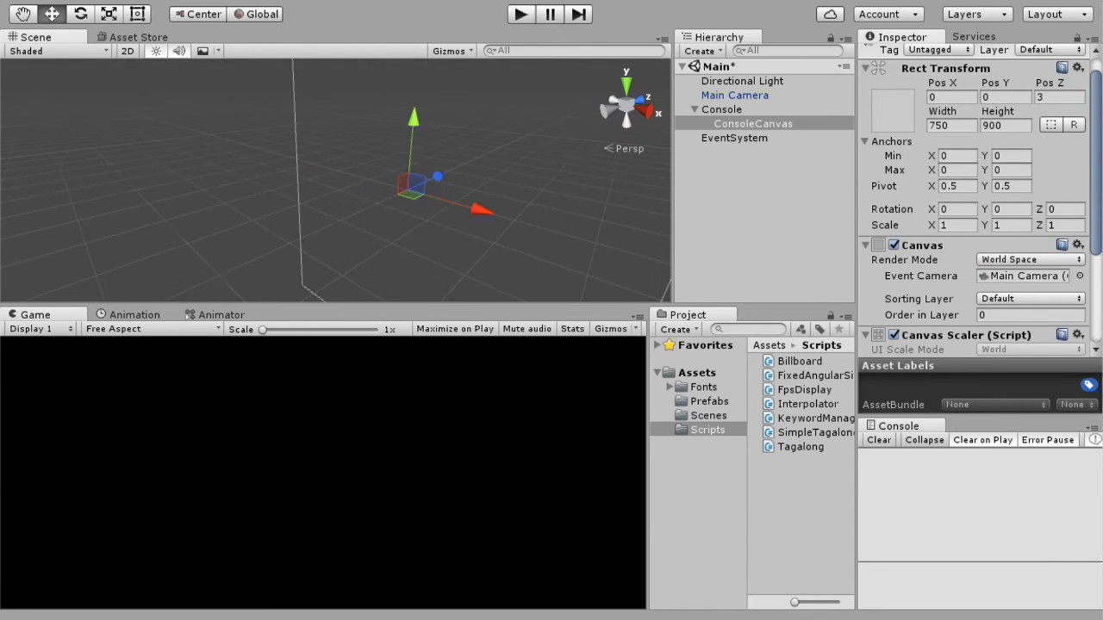
{"action": "middle_click_drag", "start_coordinate": [414, 172], "coordinate": [307, 186]}
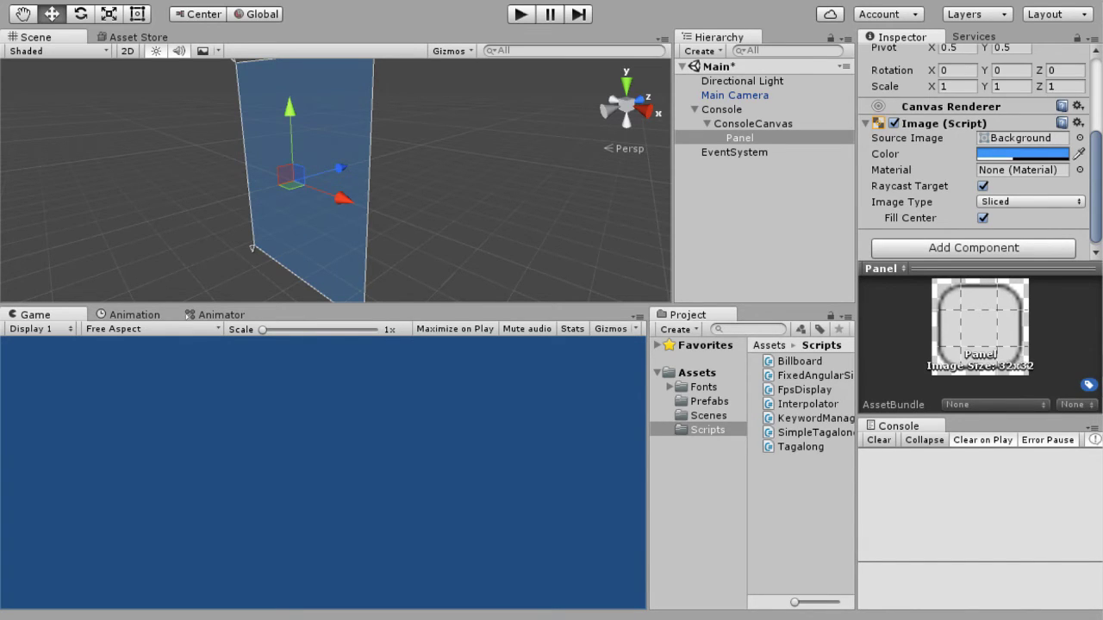
Step: Add a UI Text element under ConsoleCanvas, alongside the Panel, and rename it ConsoleText
{"action": "scroll", "coordinate": [973, 153], "scroll_direction": "down", "scroll_amount": 1}
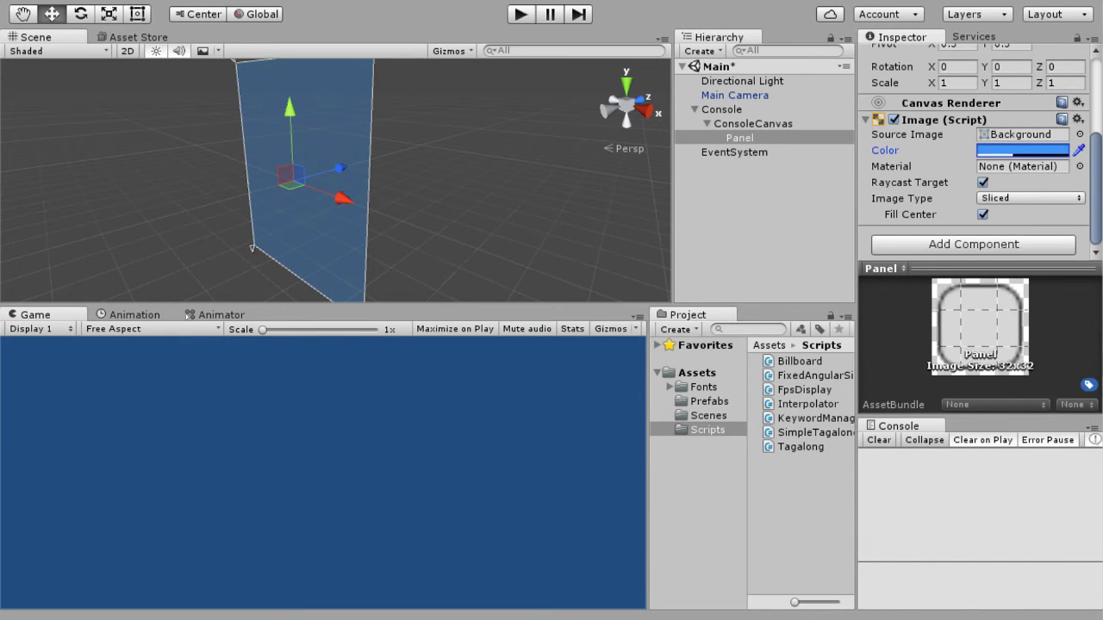
{"action": "scroll", "coordinate": [973, 154], "scroll_direction": "up", "scroll_amount": 3}
{"action": "scroll", "coordinate": [973, 153], "scroll_direction": "down", "scroll_amount": 3}
{"action": "left_click", "coordinate": [739, 138]}
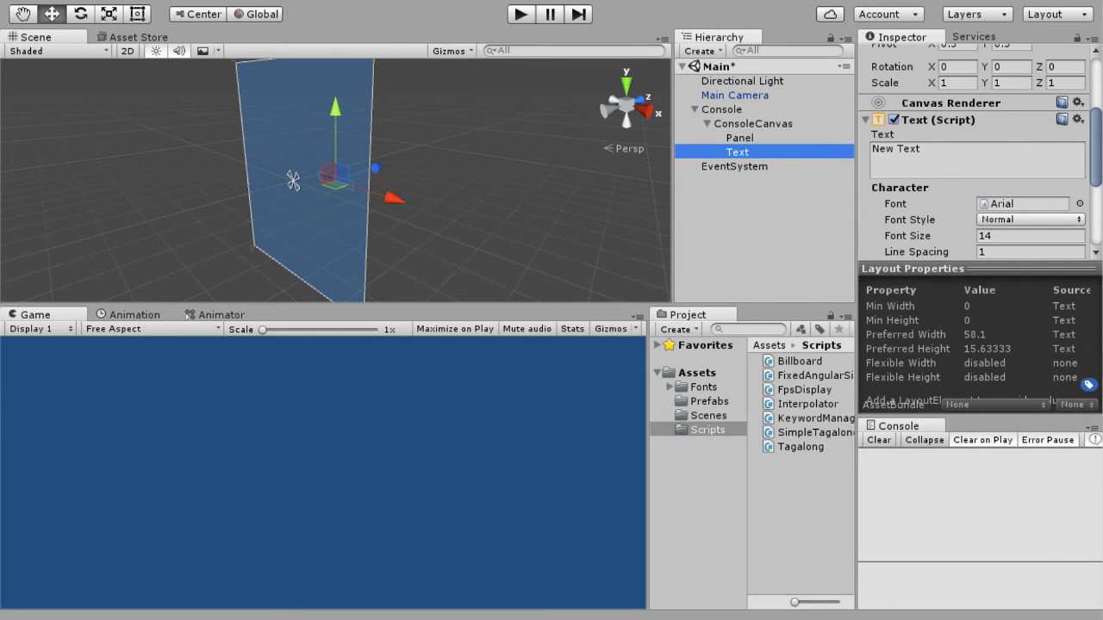
{"action": "scroll", "coordinate": [973, 156], "scroll_direction": "up", "scroll_amount": 4}
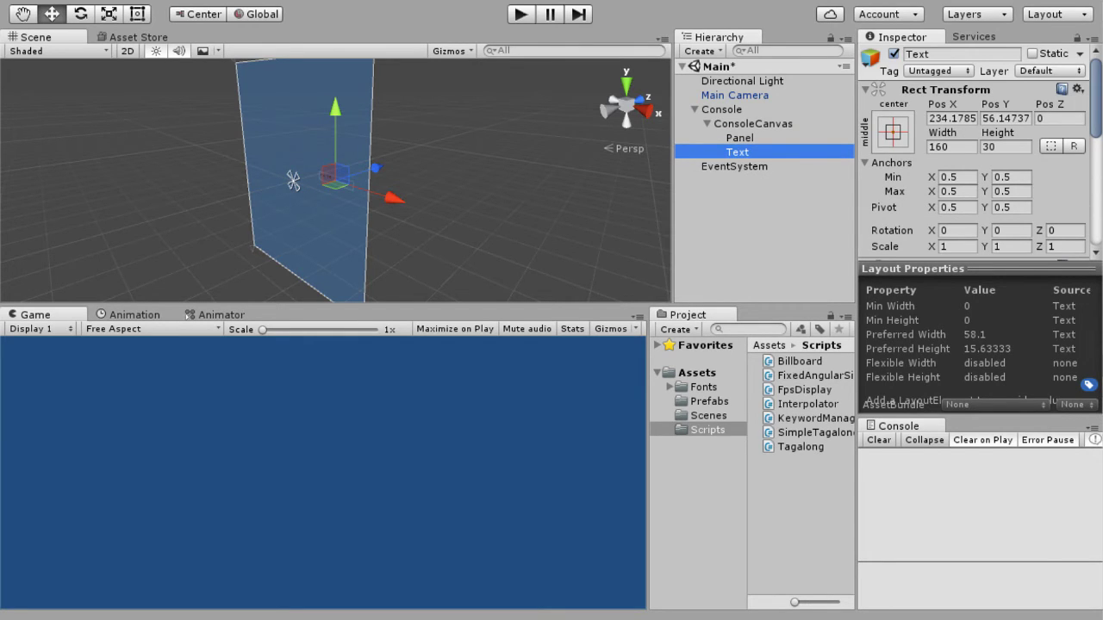
{"action": "left_click", "coordinate": [941, 54]}
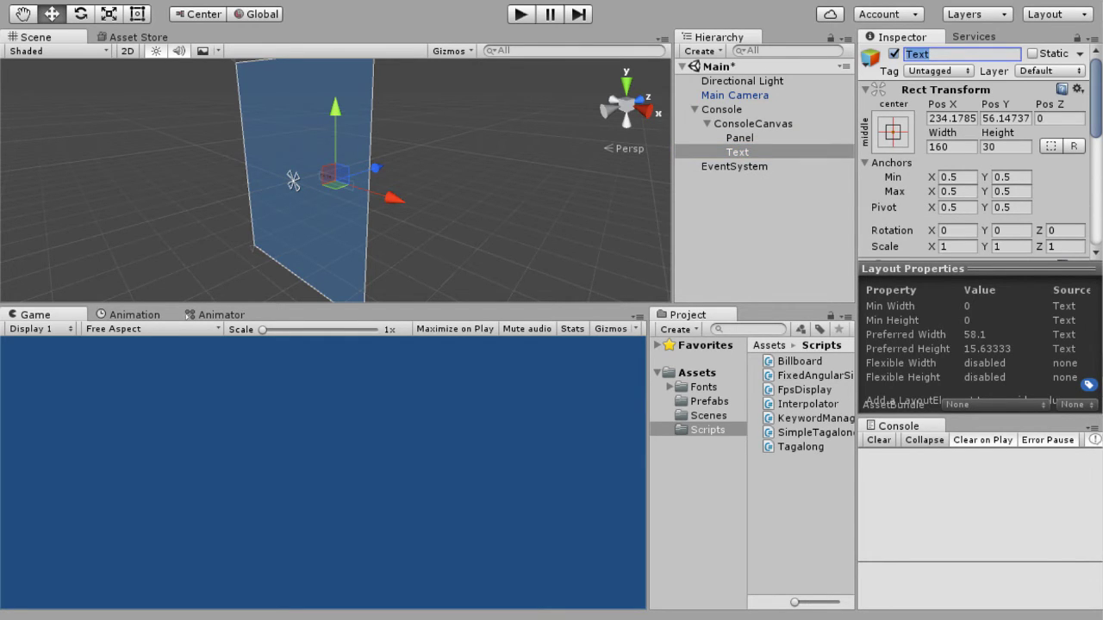
{"action": "type", "text": "ConsoleText"}
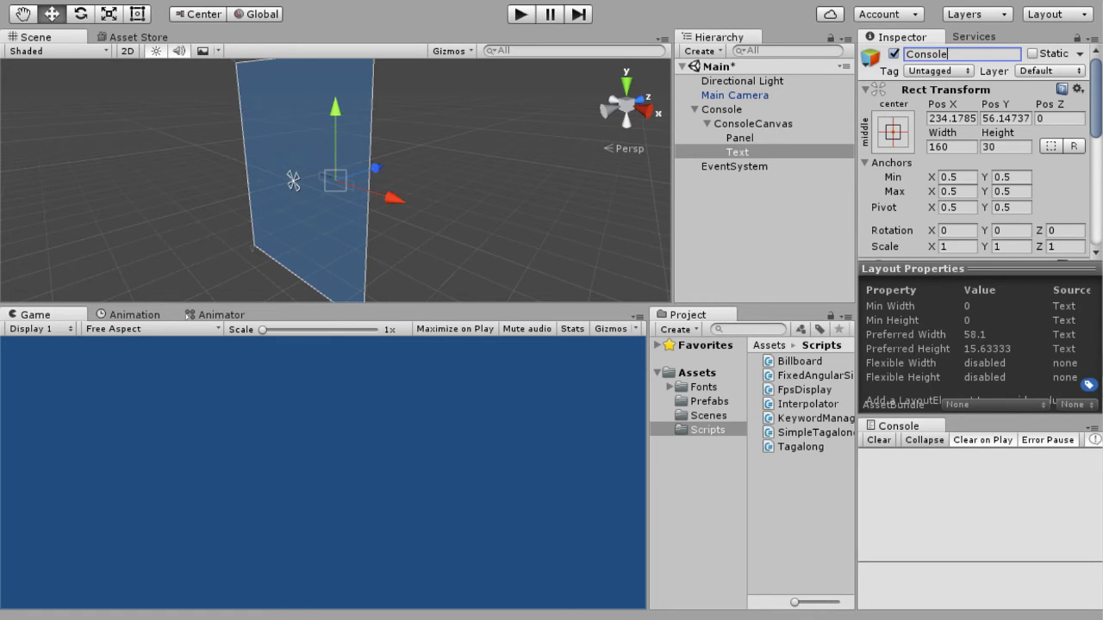
{"action": "key", "text": "Return"}
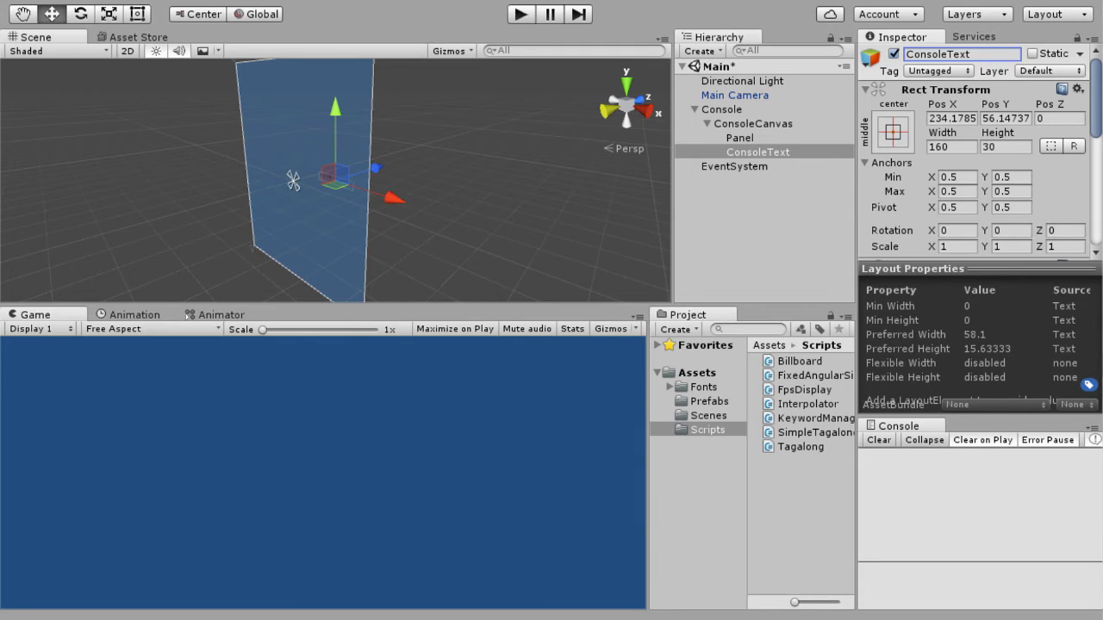
Step: Examine where ConsoleText sits on the blue panel in the scene and check the Panel's Rect Transform settings
{"action": "right_click_drag", "start_coordinate": [482, 138], "coordinate": [422, 142]}
{"action": "middle_click_drag", "start_coordinate": [387, 173], "coordinate": [594, 121]}
{"action": "right_click_drag", "start_coordinate": [345, 172], "coordinate": [508, 163]}
{"action": "scroll", "coordinate": [336, 181], "scroll_direction": "up", "scroll_amount": 4}
{"action": "middle_click_drag", "start_coordinate": [335, 129], "coordinate": [456, 267]}
{"action": "scroll", "coordinate": [335, 181], "scroll_direction": "down", "scroll_amount": 5}
{"action": "scroll", "coordinate": [336, 181], "scroll_direction": "down", "scroll_amount": 3}
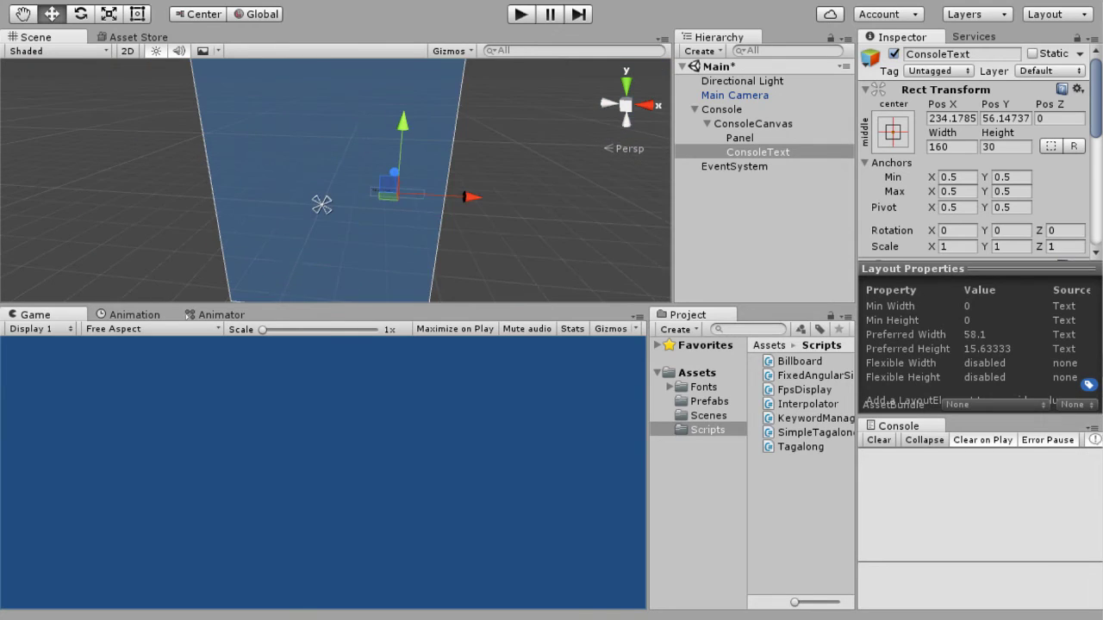
{"action": "scroll", "coordinate": [335, 181], "scroll_direction": "up", "scroll_amount": 3}
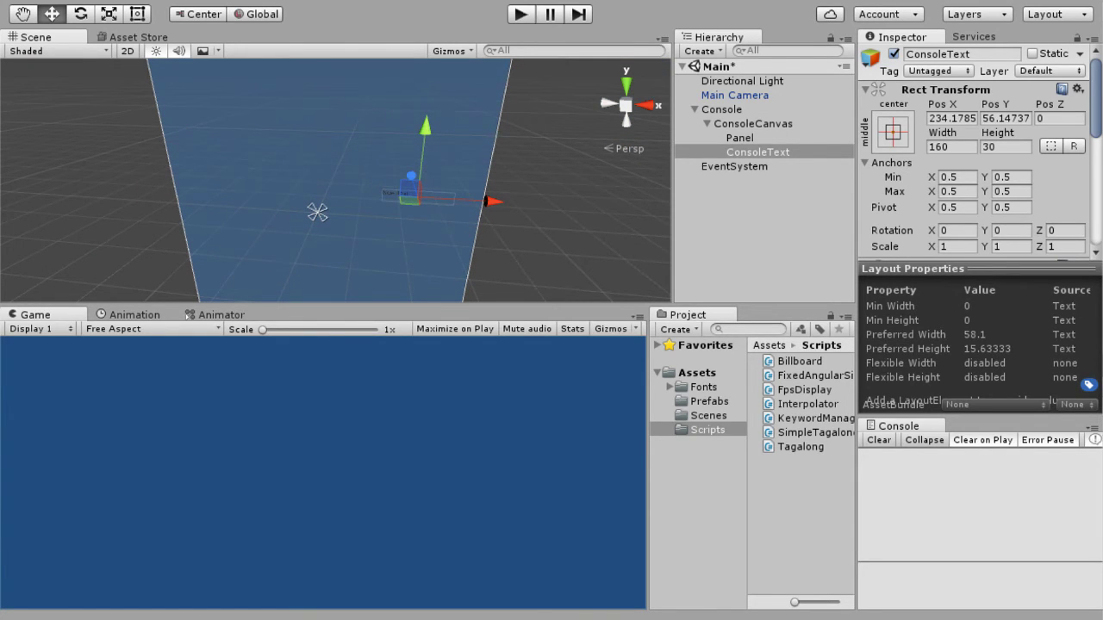
{"action": "left_click", "coordinate": [740, 138]}
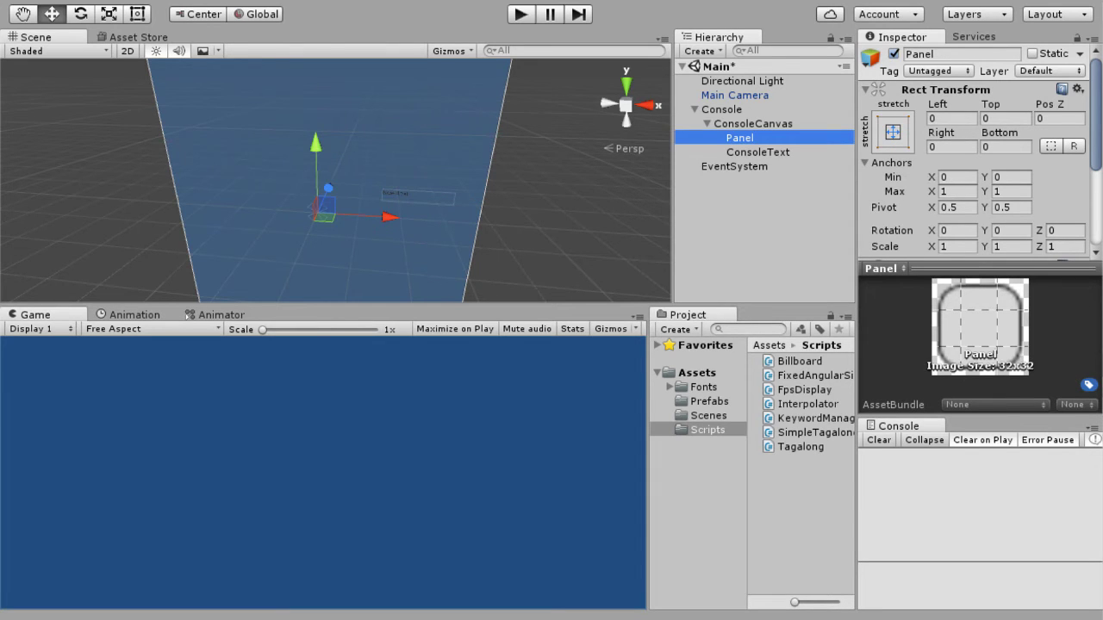
{"action": "middle_click_drag", "start_coordinate": [335, 129], "coordinate": [298, 265]}
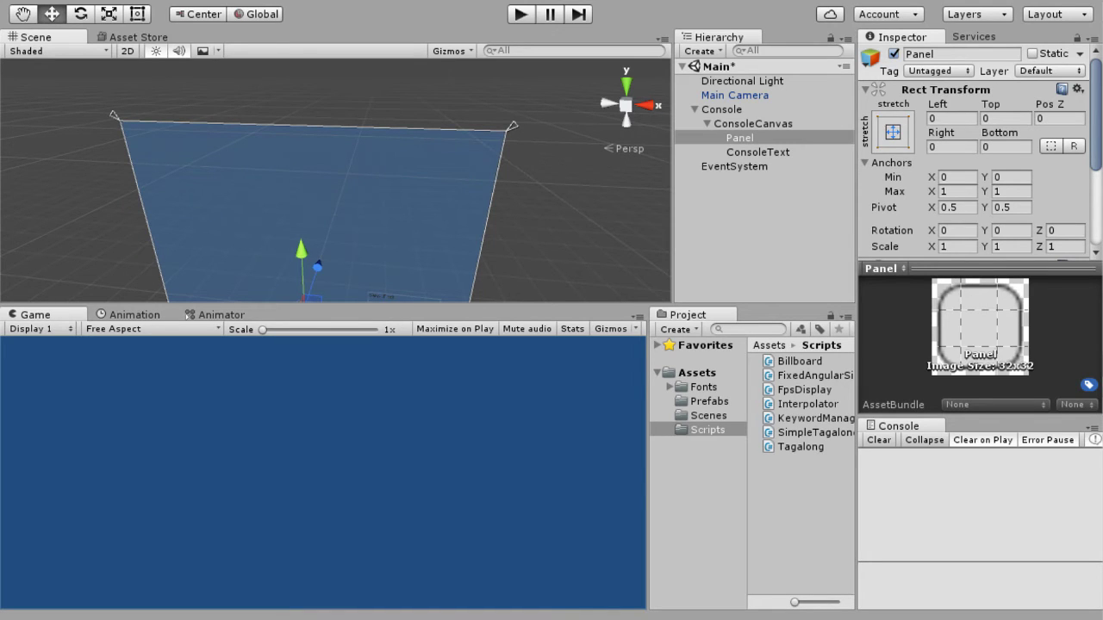
Step: Stretch ConsoleText's anchors across the canvas in both directions and set its Left, Top, Right and Bottom offsets to 0
{"action": "left_click", "coordinate": [758, 153]}
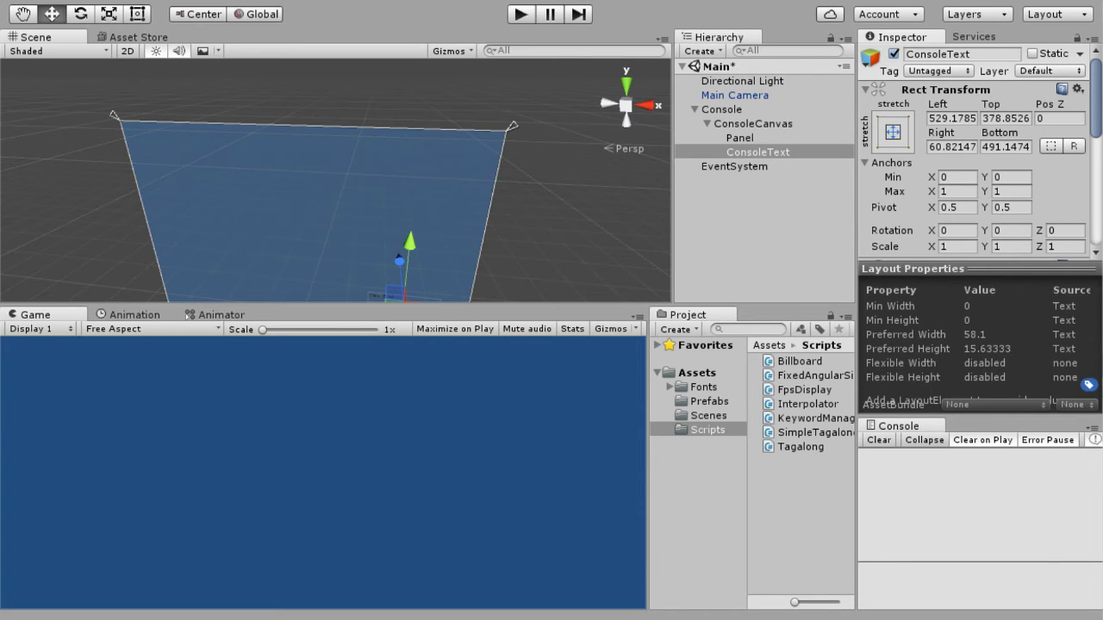
{"action": "left_click", "coordinate": [952, 118]}
{"action": "type", "text": "0"}
{"action": "key", "text": "Tab"}
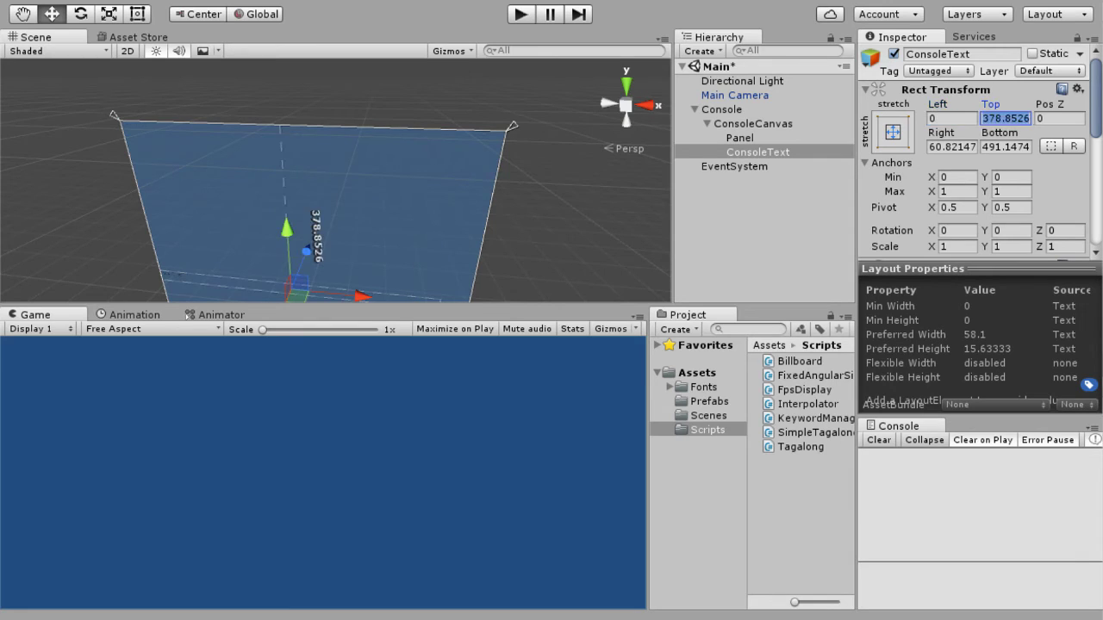
{"action": "type", "text": "0"}
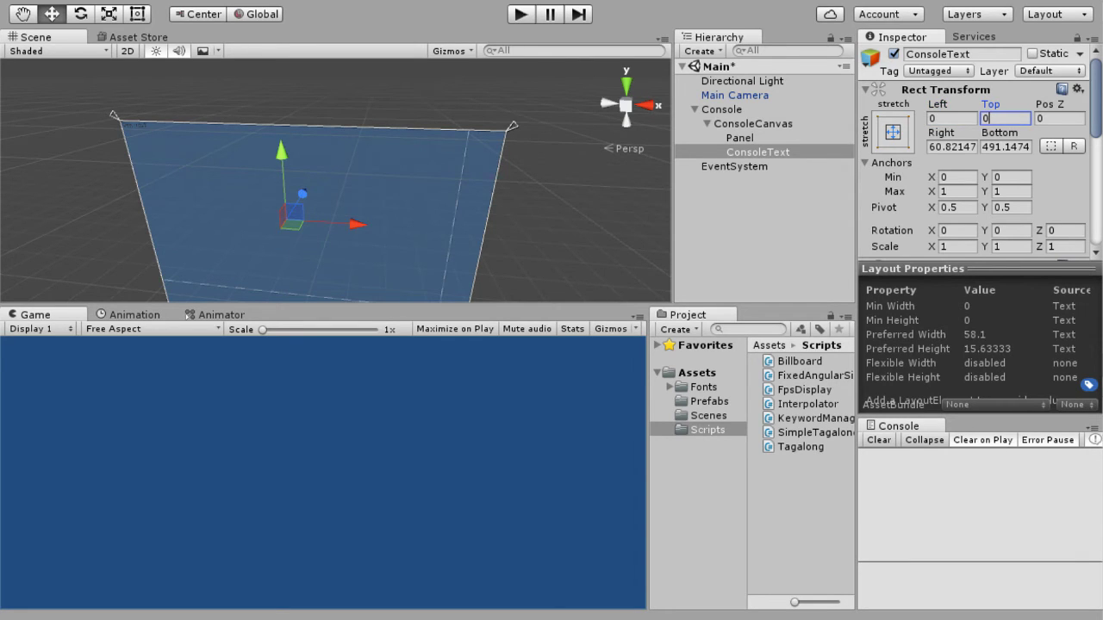
{"action": "key", "text": "Tab"}
{"action": "key", "text": "Tab"}
{"action": "type", "text": "0"}
{"action": "key", "text": "Tab"}
{"action": "type", "text": "0"}
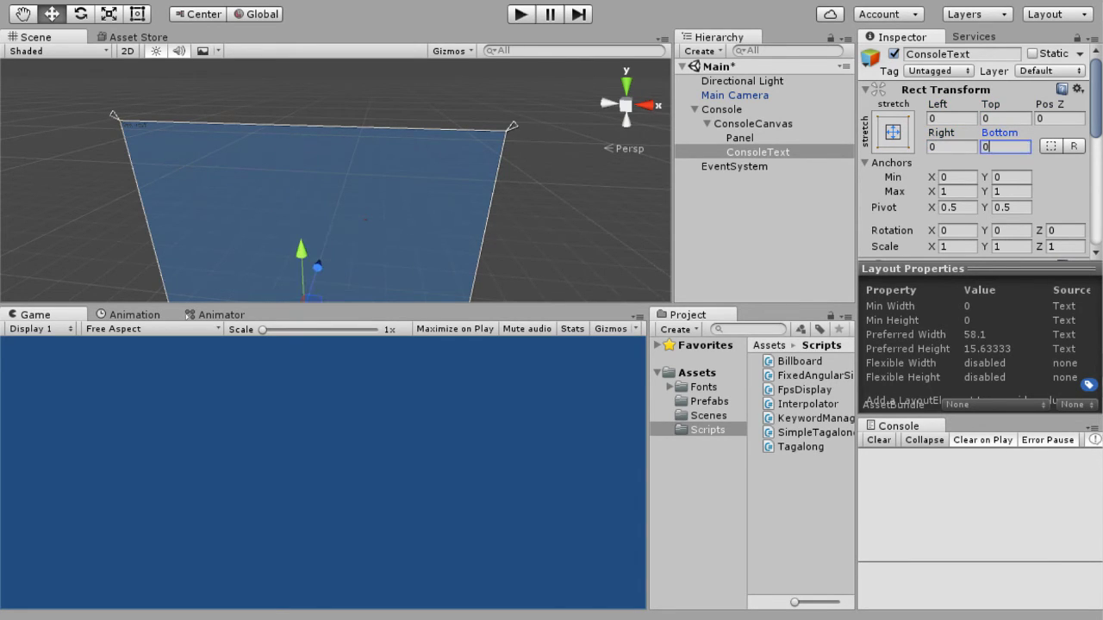
Step: Examine the stretched ConsoleText along the panel's upper edge in the scene
{"action": "middle_click_drag", "start_coordinate": [303, 232], "coordinate": [422, 165]}
{"action": "scroll", "coordinate": [386, 105], "scroll_direction": "down", "scroll_amount": 4}
{"action": "scroll", "coordinate": [366, 233], "scroll_direction": "up", "scroll_amount": 3}
{"action": "right_click_drag", "start_coordinate": [423, 166], "coordinate": [435, 102]}
{"action": "middle_click_drag", "start_coordinate": [435, 102], "coordinate": [474, 118]}
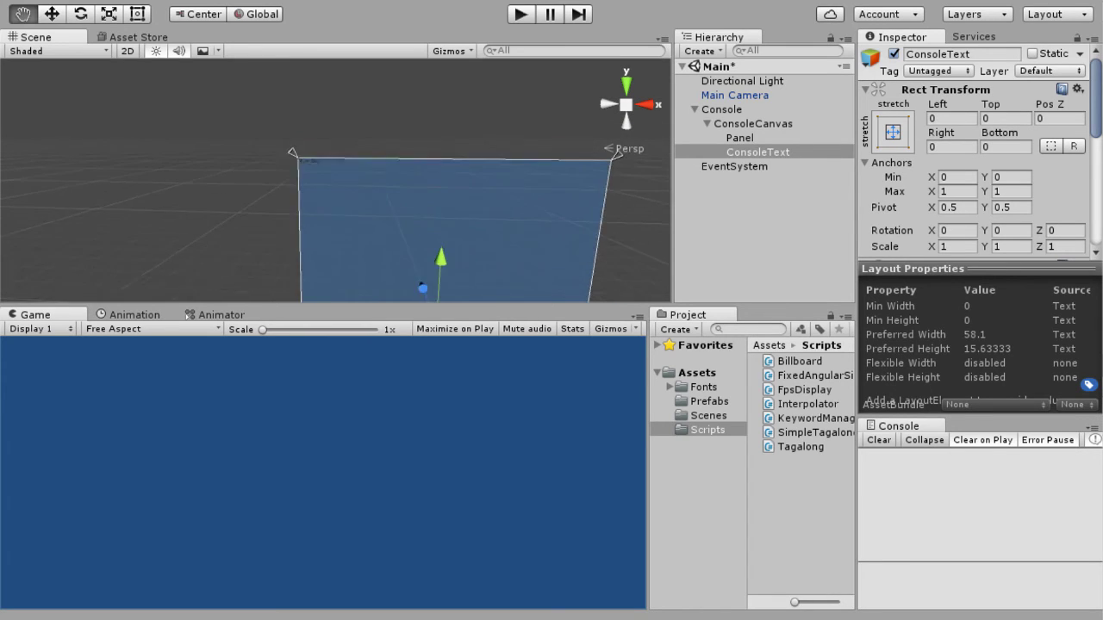
Step: Inset ConsoleText from the panel's edges by setting its Left and Top offsets to 15
{"action": "scroll", "coordinate": [475, 118], "scroll_direction": "up", "scroll_amount": 8}
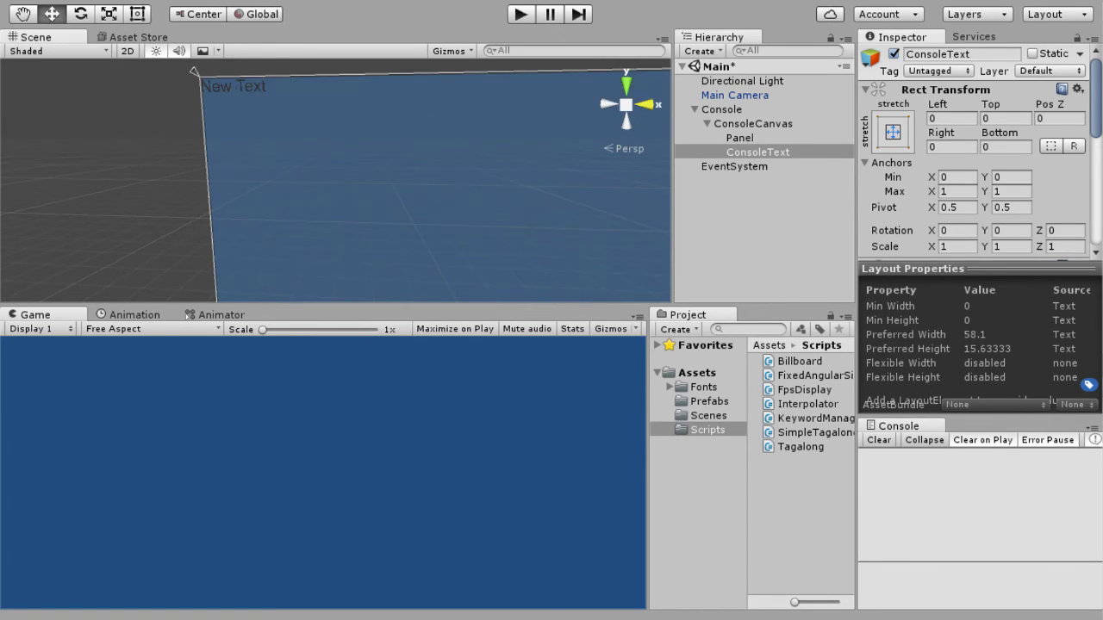
{"action": "left_click_drag", "start_coordinate": [937, 105], "coordinate": [1086, 104]}
{"action": "left_click", "coordinate": [960, 118]}
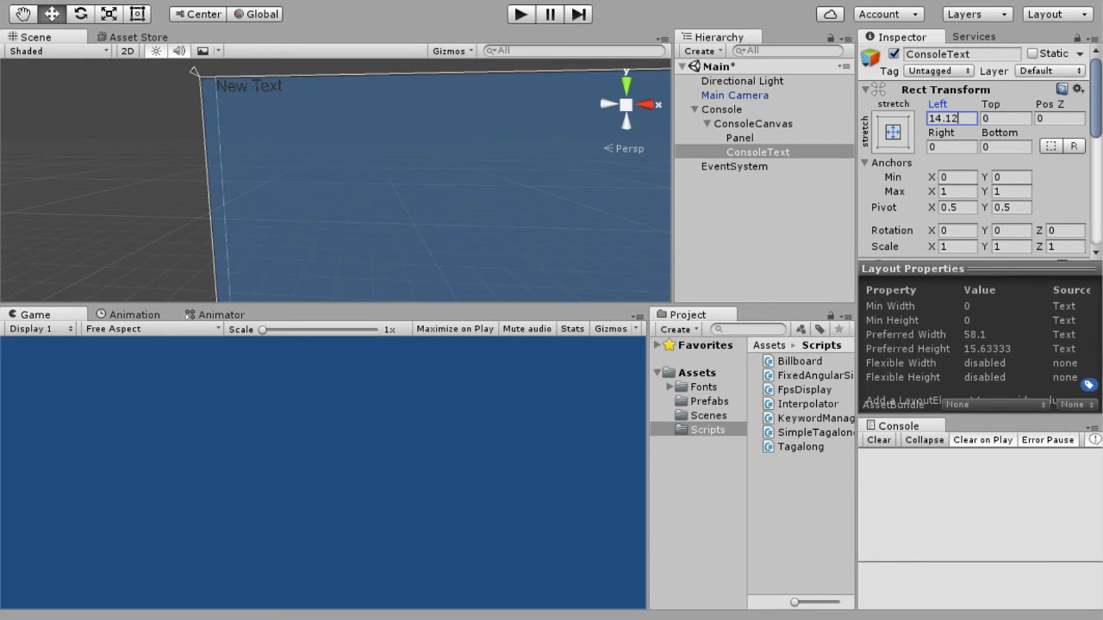
{"action": "type", "text": "15"}
{"action": "key", "text": "Tab"}
{"action": "type", "text": "15"}
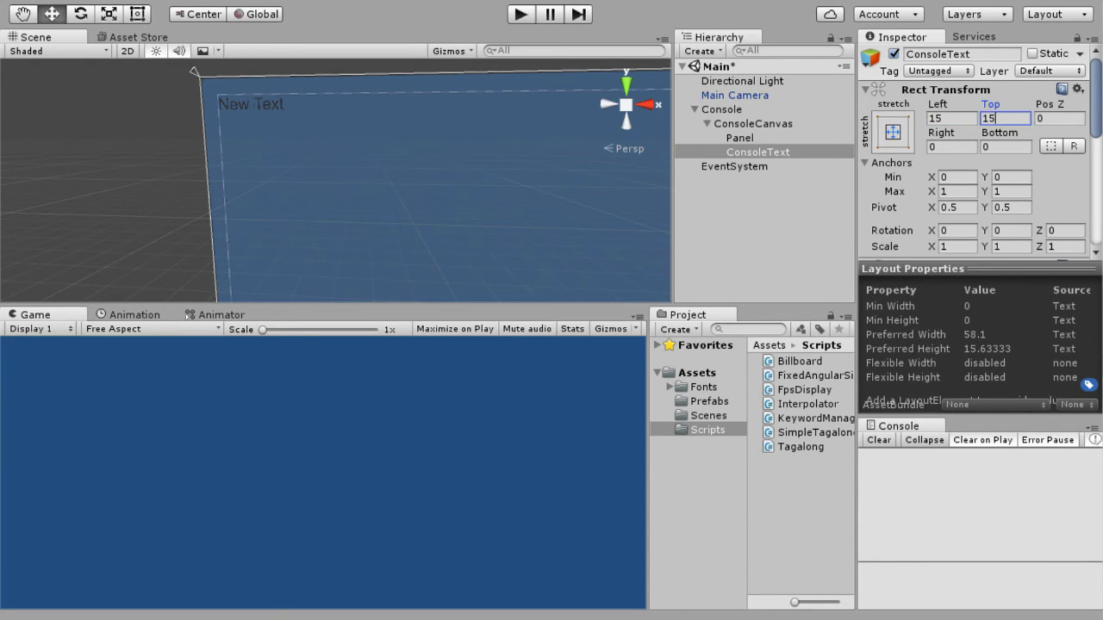
{"action": "key", "text": "Tab"}
Step: Set ConsoleText's Right and Bottom offsets to 15
{"action": "middle_click_drag", "start_coordinate": [517, 189], "coordinate": [431, 255]}
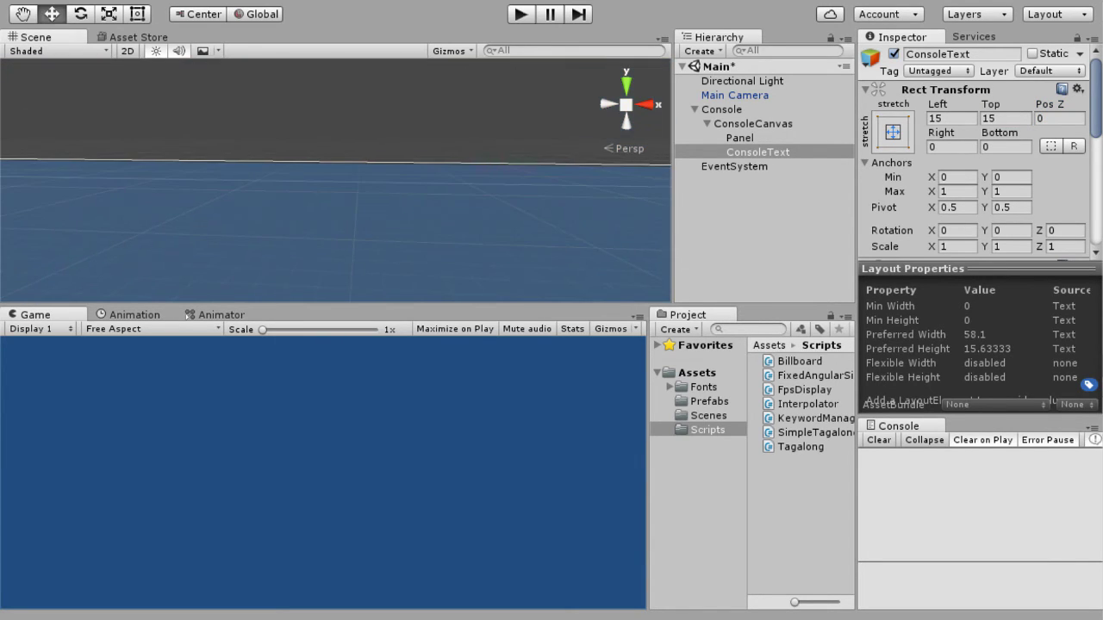
{"action": "left_click", "coordinate": [951, 148]}
{"action": "type", "text": "15"}
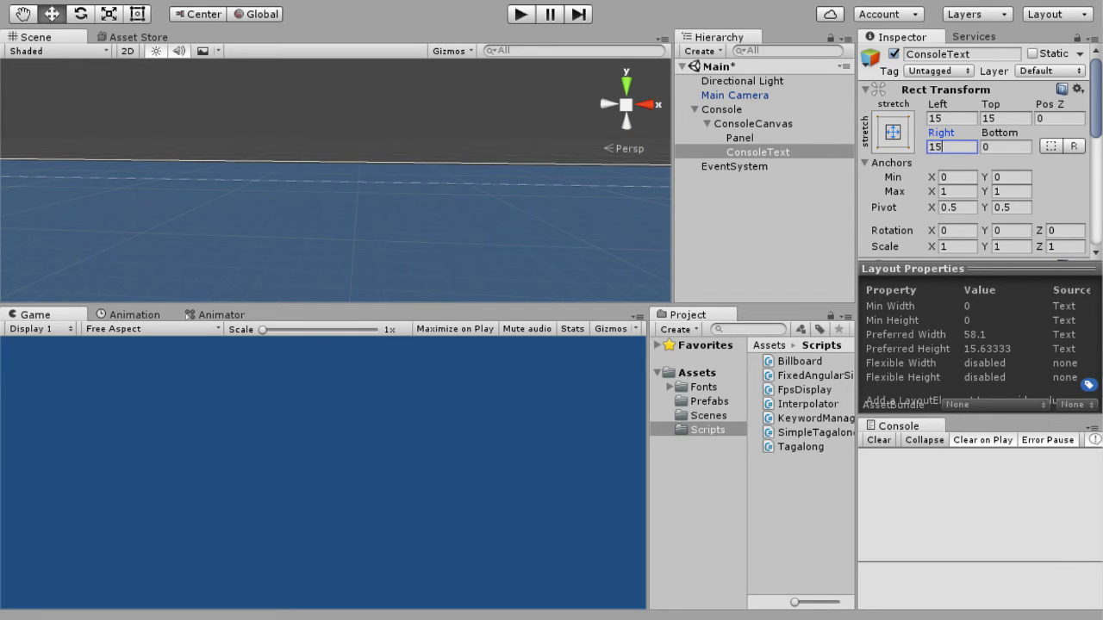
{"action": "key", "text": "Tab"}
{"action": "type", "text": "15"}
{"action": "key", "text": "Tab"}
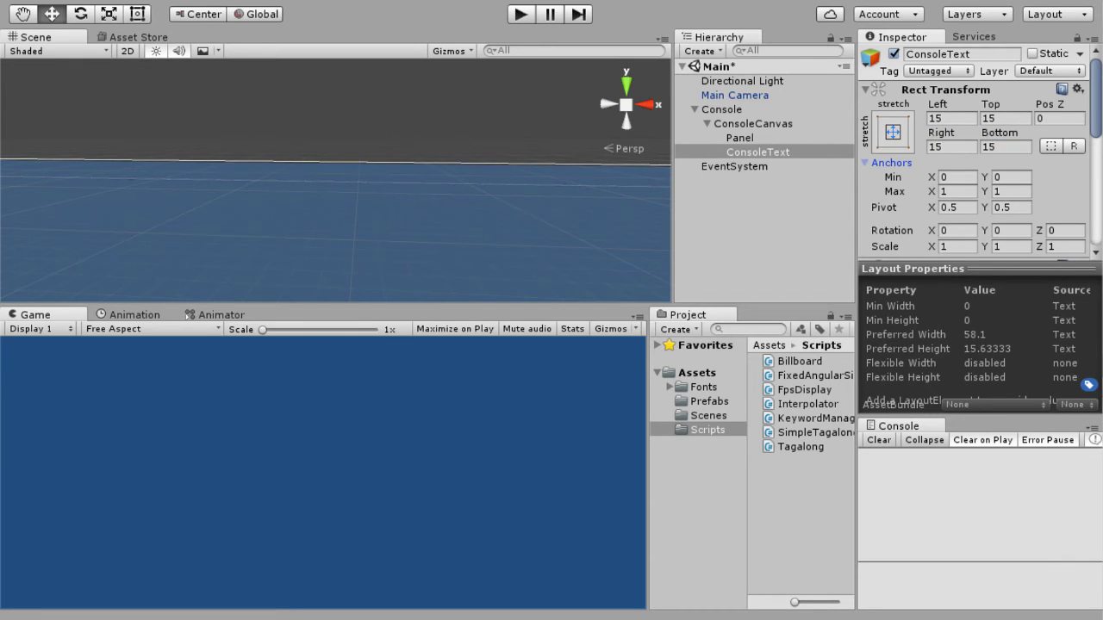
Step: Set ConsoleText's font to Roboto-Light, its color to white and its font size to 33
{"action": "middle_click_drag", "start_coordinate": [517, 241], "coordinate": [284, 172]}
{"action": "scroll", "coordinate": [284, 172], "scroll_direction": "down", "scroll_amount": 8}
{"action": "middle_click_drag", "start_coordinate": [284, 258], "coordinate": [424, 276]}
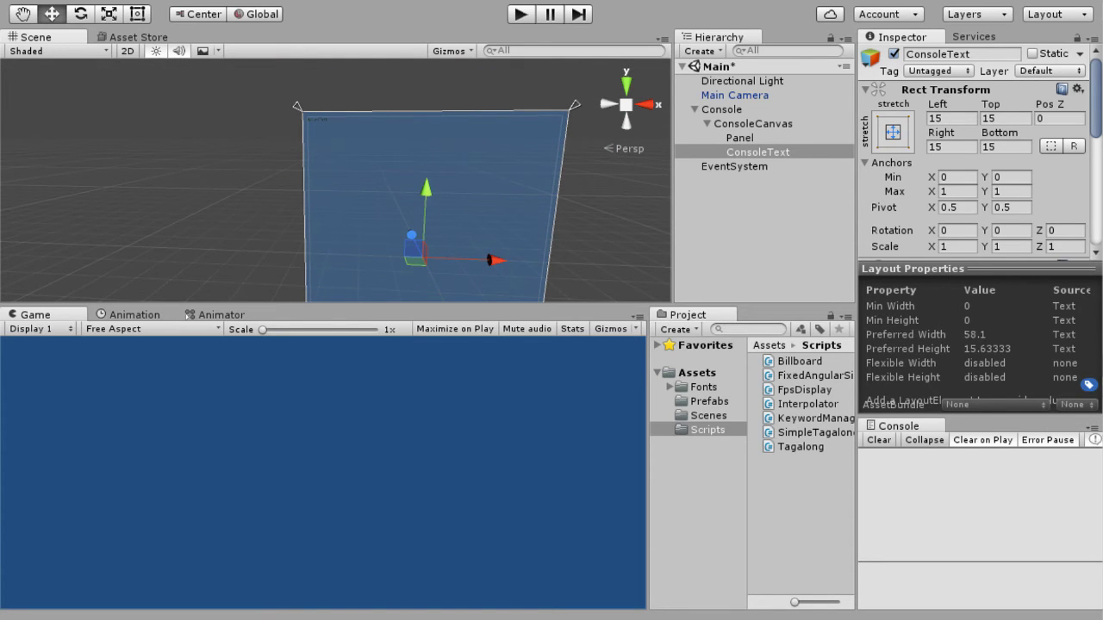
{"action": "middle_click_drag", "start_coordinate": [413, 189], "coordinate": [415, 272]}
{"action": "scroll", "coordinate": [408, 164], "scroll_direction": "up", "scroll_amount": 6}
{"action": "scroll", "coordinate": [405, 191], "scroll_direction": "up", "scroll_amount": 4}
{"action": "scroll", "coordinate": [973, 152], "scroll_direction": "down", "scroll_amount": 10}
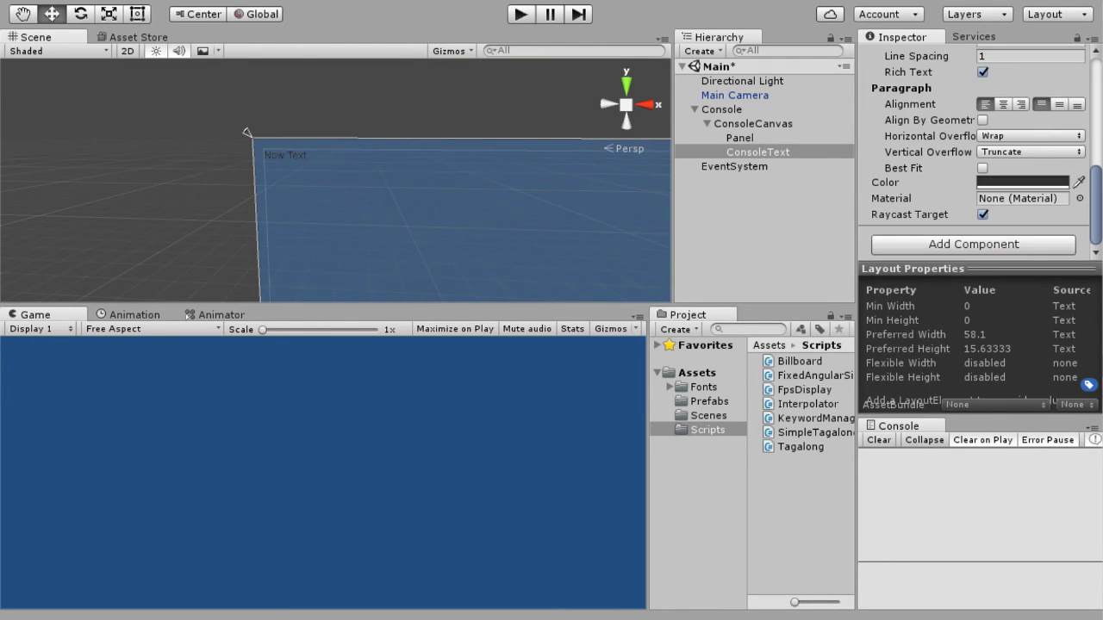
{"action": "scroll", "coordinate": [980, 151], "scroll_direction": "up", "scroll_amount": 3}
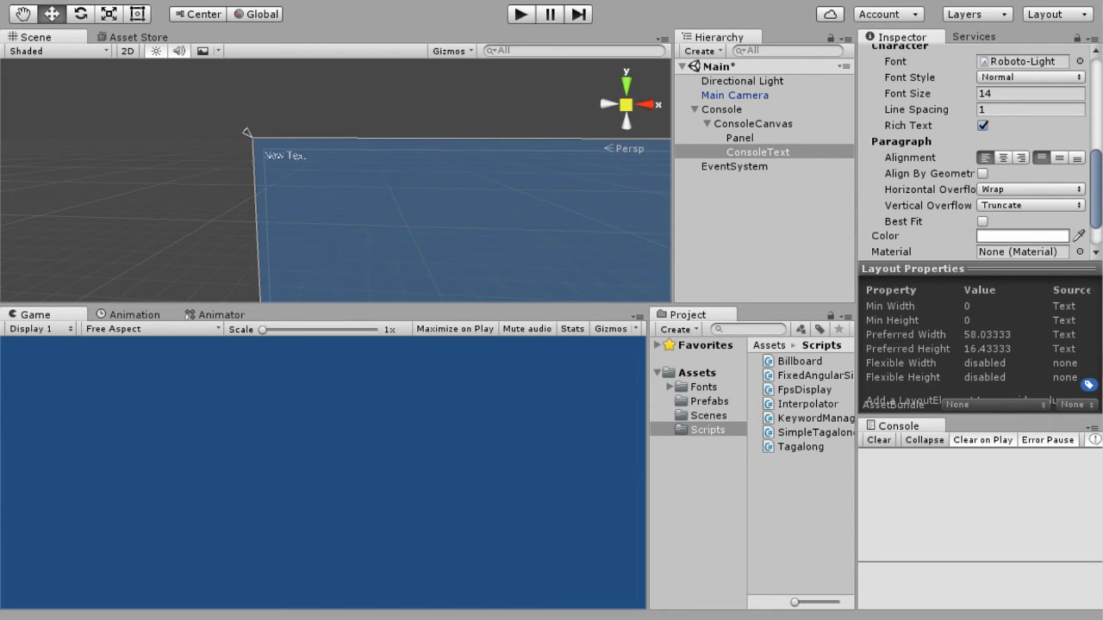
{"action": "mouse_move", "coordinate": [907, 93]}
{"action": "left_mouse_down"}
{"action": "mouse_move", "coordinate": [934, 93]}
{"action": "mouse_move", "coordinate": [924, 93]}
{"action": "left_mouse_up"}
{"action": "key", "text": "BackSpace"}
{"action": "type", "text": "7"}
{"action": "scroll", "coordinate": [336, 181], "scroll_direction": "up", "scroll_amount": 8}
{"action": "middle_click_drag", "start_coordinate": [216, 104], "coordinate": [389, 180]}
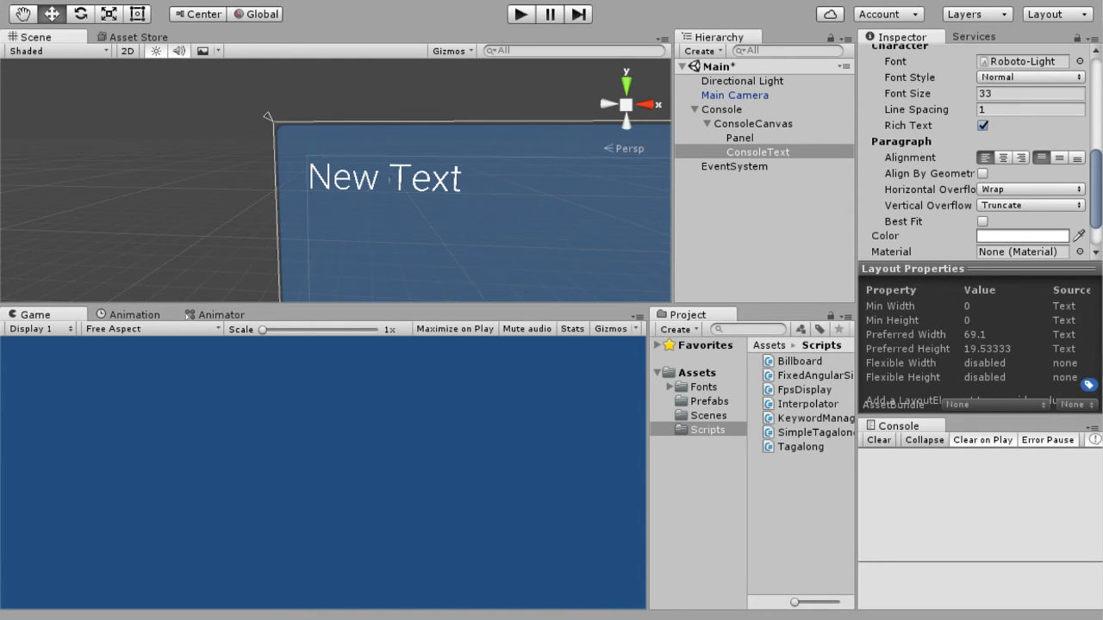
Step: Make ConsoleText a child of the Panel under ConsoleCanvas
{"action": "scroll", "coordinate": [974, 151], "scroll_direction": "up", "scroll_amount": 5}
{"action": "scroll", "coordinate": [973, 151], "scroll_direction": "down", "scroll_amount": 4}
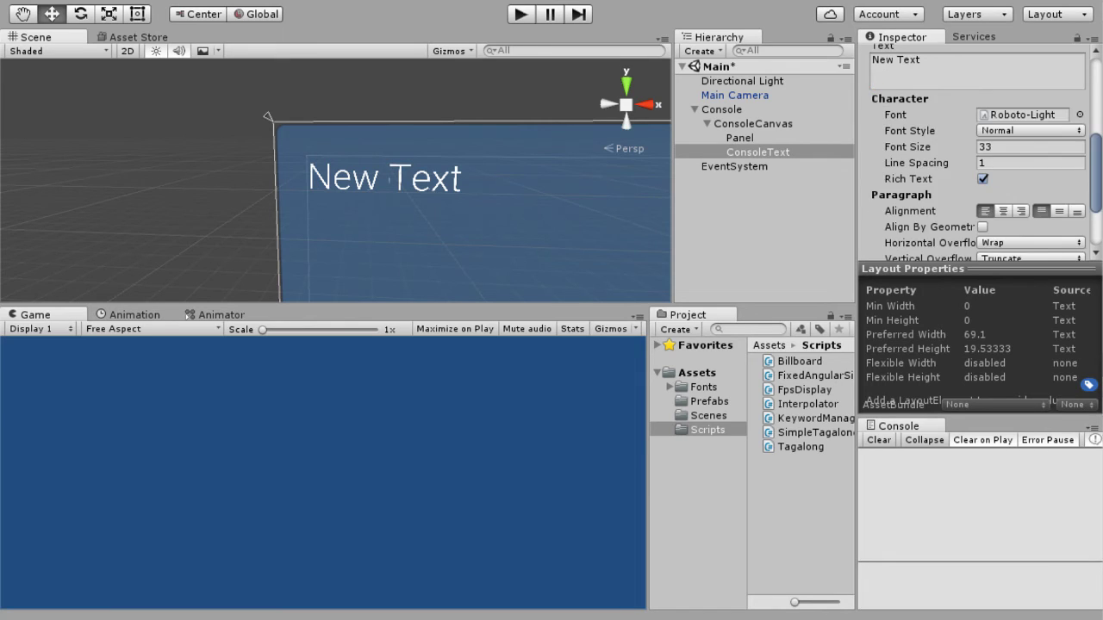
{"action": "scroll", "coordinate": [974, 151], "scroll_direction": "up", "scroll_amount": 5}
{"action": "scroll", "coordinate": [974, 151], "scroll_direction": "up", "scroll_amount": 3}
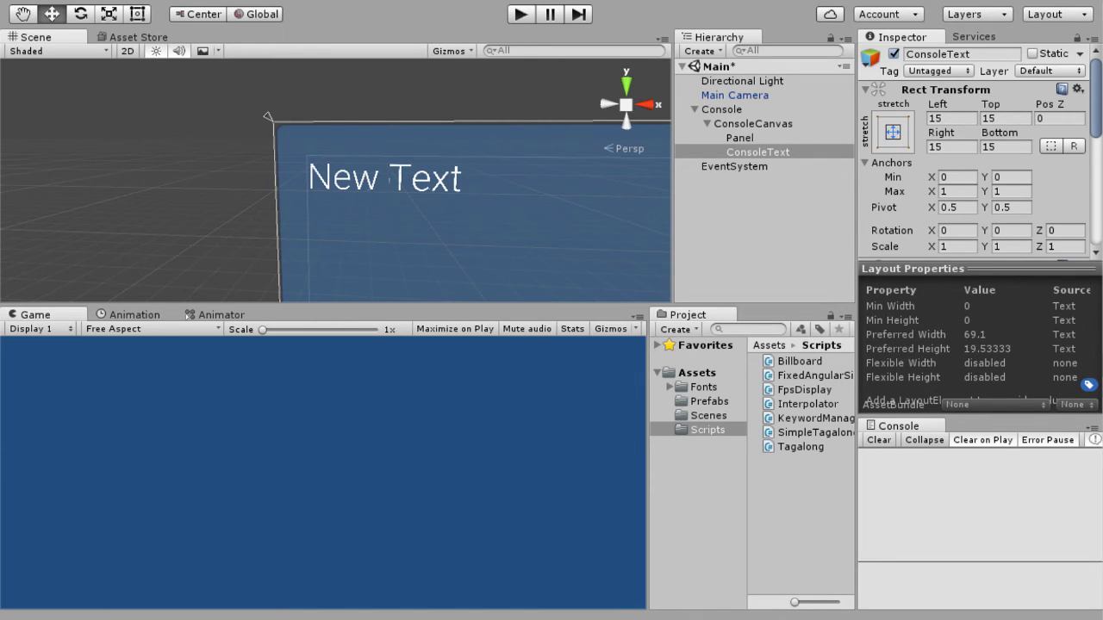
{"action": "left_click", "coordinate": [753, 124]}
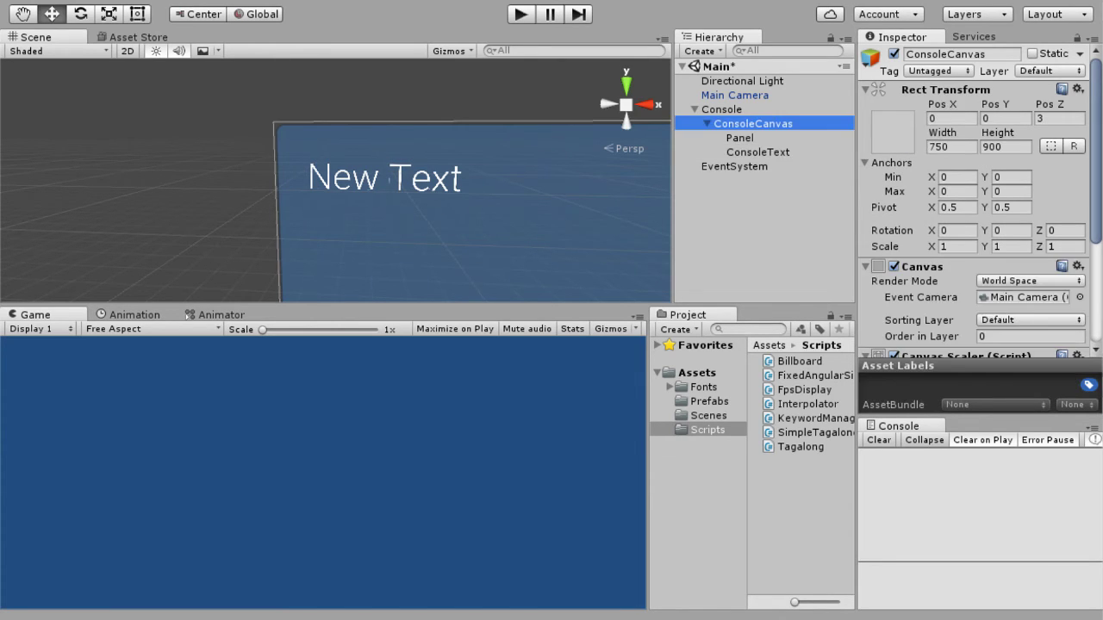
{"action": "left_click", "coordinate": [739, 138]}
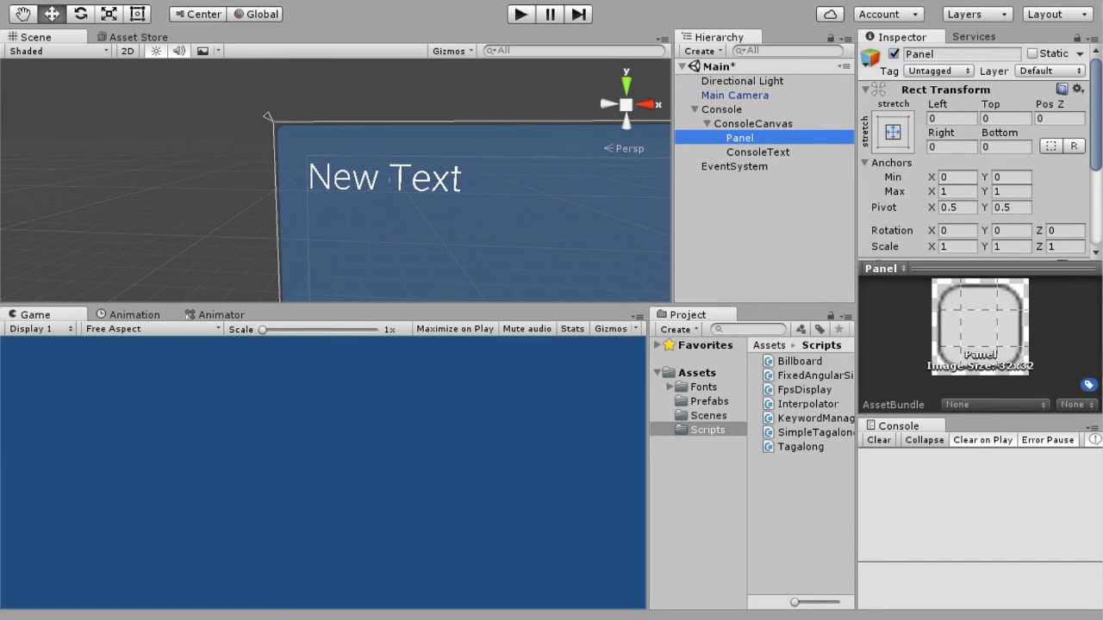
{"action": "mouse_move", "coordinate": [757, 152]}
{"action": "left_mouse_down"}
{"action": "mouse_move", "coordinate": [754, 123]}
{"action": "mouse_move", "coordinate": [742, 138]}
{"action": "left_mouse_up"}
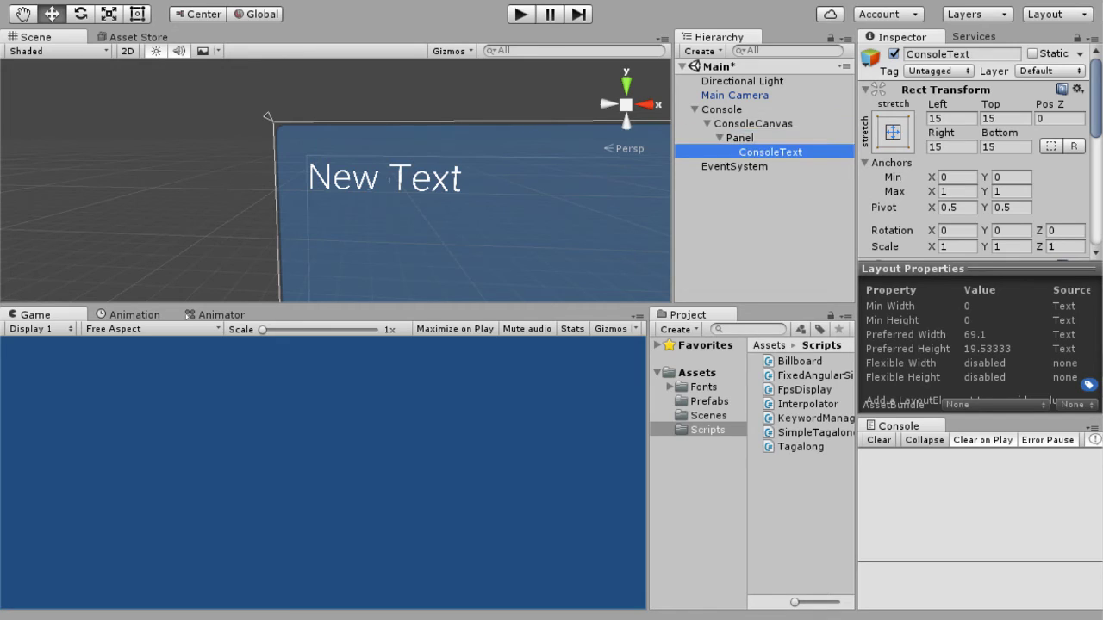
Step: Add the FPSDisplay prefab to the scene and move it to about X -70, Y -700, at the blue panel's lower right corner
{"action": "left_click", "coordinate": [709, 401]}
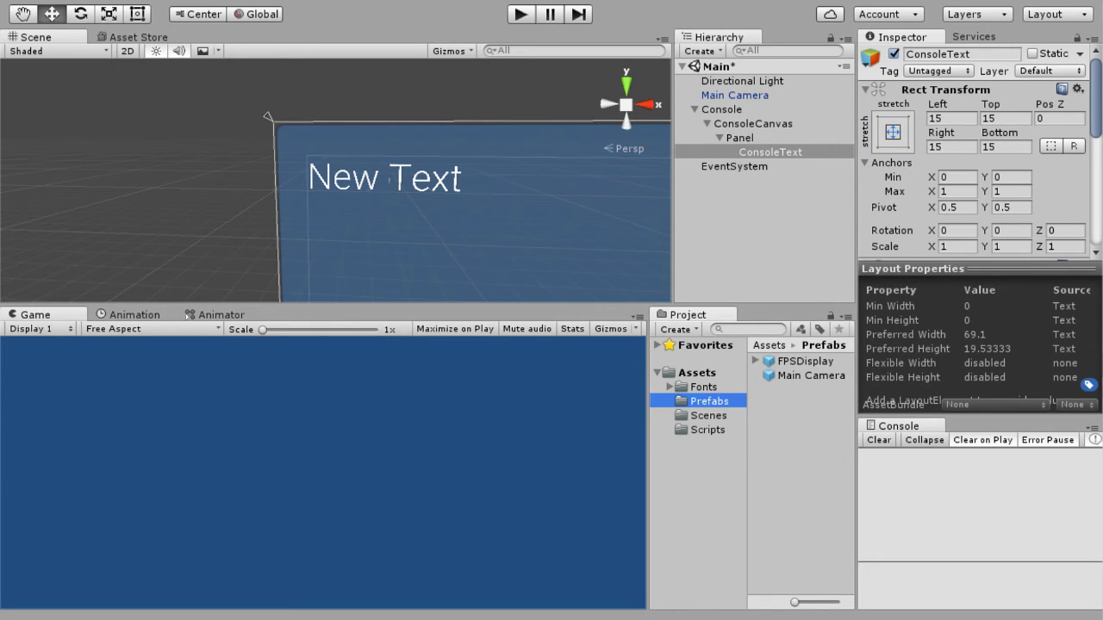
{"action": "left_click_drag", "start_coordinate": [804, 361], "coordinate": [741, 207]}
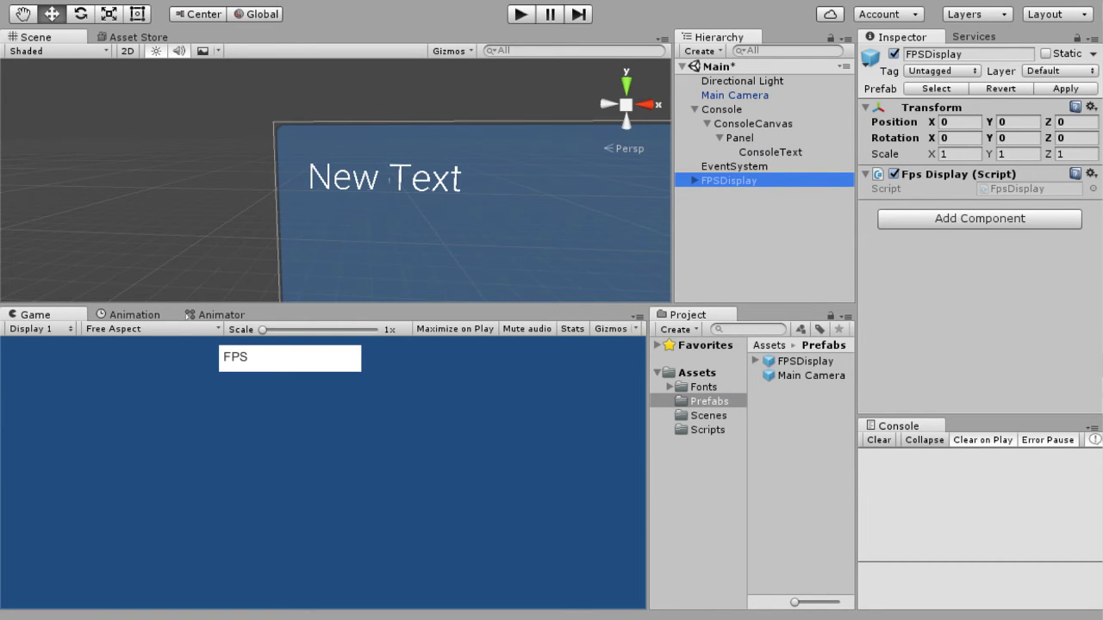
{"action": "key", "text": "f"}
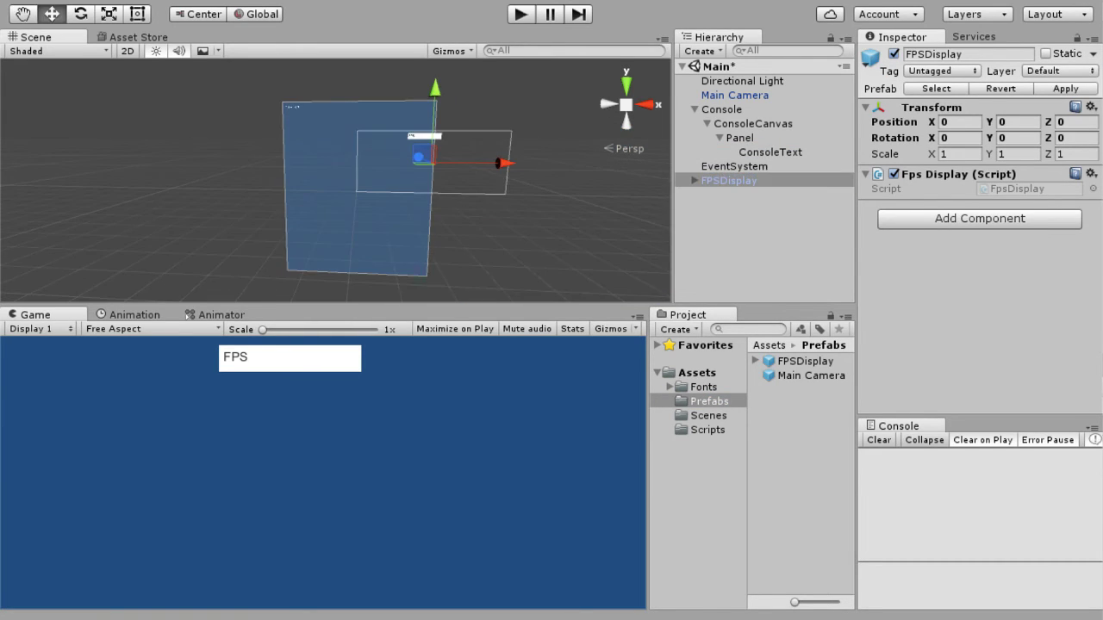
{"action": "left_click_drag", "start_coordinate": [435, 87], "coordinate": [427, 226]}
{"action": "key", "text": "w"}
{"action": "left_click_drag", "start_coordinate": [482, 259], "coordinate": [467, 259]}
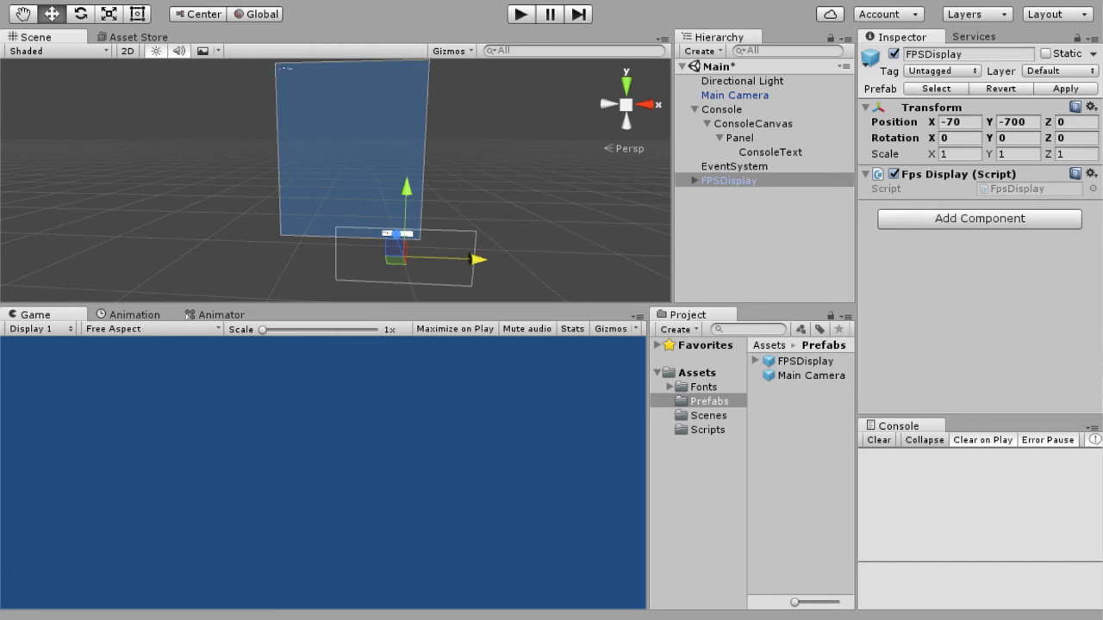
Step: Make FPSDisplay a child of Panel alongside ConsoleText, and collapse Panel in the object tree
{"action": "left_click_drag", "start_coordinate": [728, 180], "coordinate": [739, 138]}
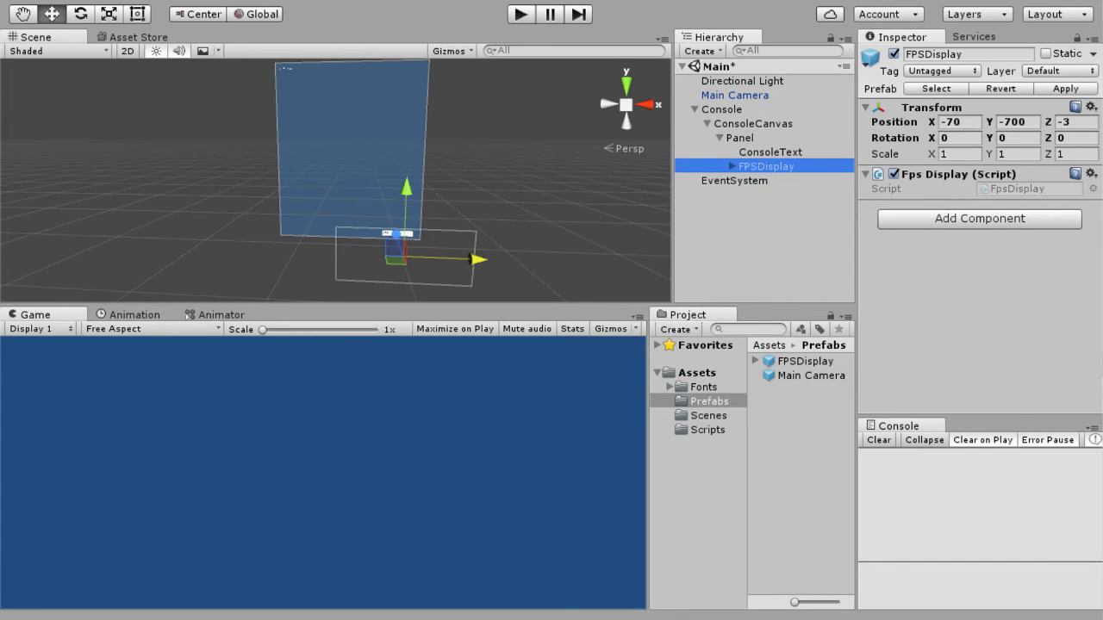
{"action": "left_click", "coordinate": [731, 166]}
{"action": "left_click", "coordinate": [769, 181]}
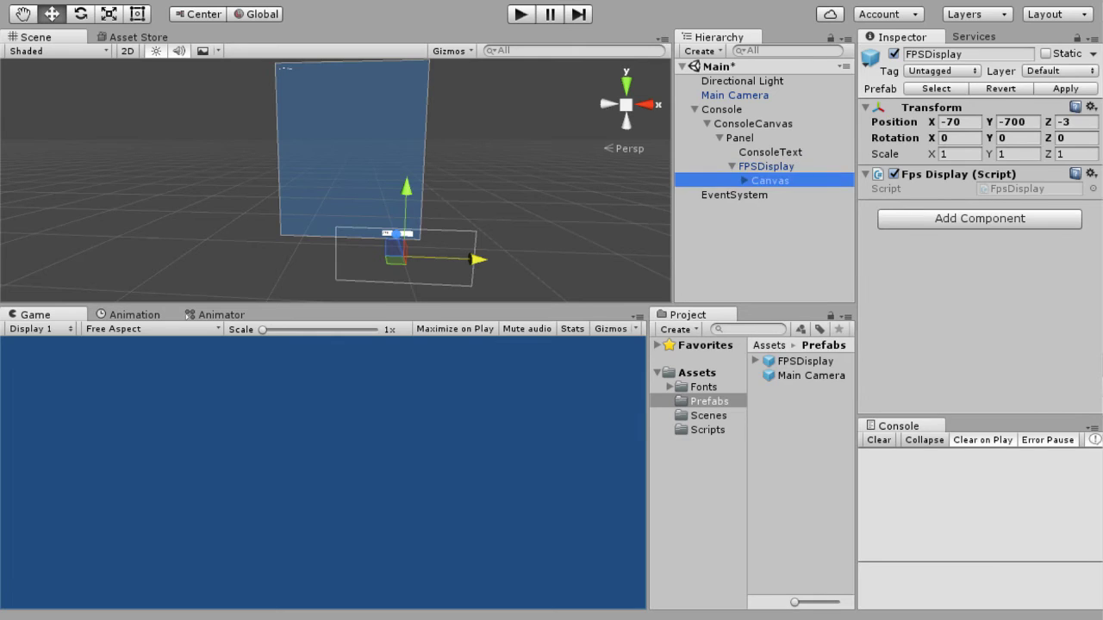
{"action": "left_click", "coordinate": [769, 153]}
{"action": "left_click", "coordinate": [719, 138]}
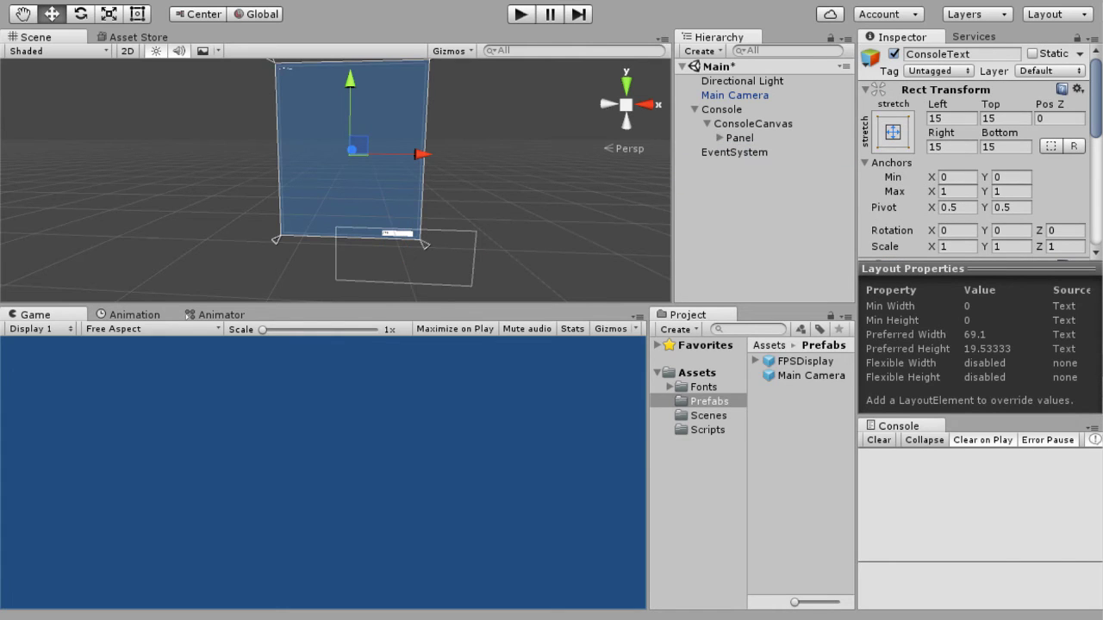
Step: Make EventSystem a child of the Console object and save the scene
{"action": "left_click", "coordinate": [752, 124]}
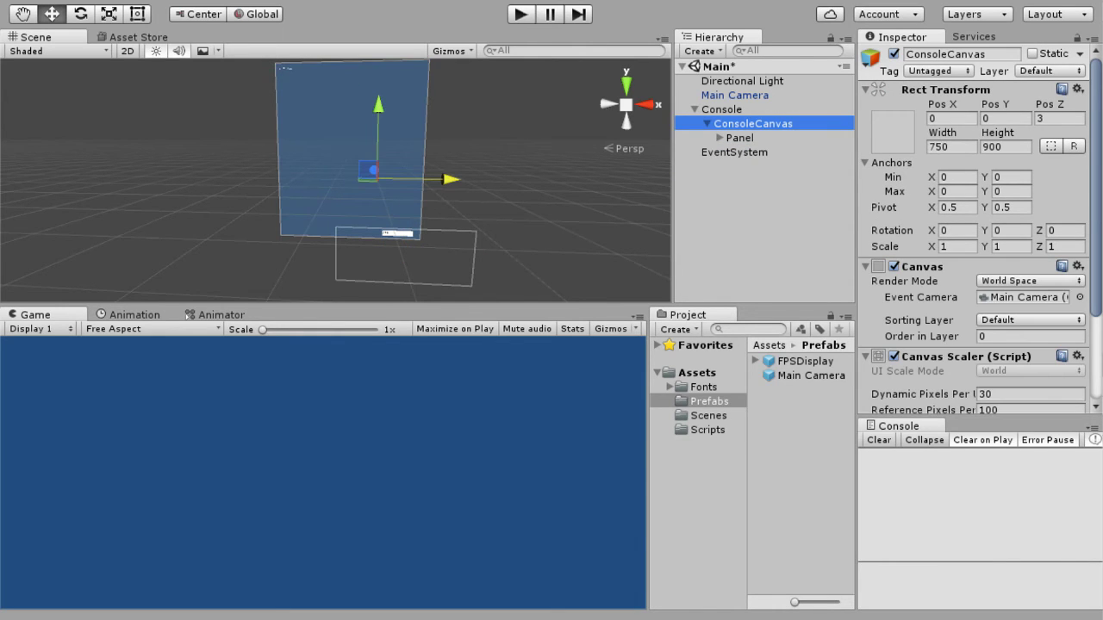
{"action": "left_click", "coordinate": [707, 124]}
{"action": "left_click", "coordinate": [734, 138]}
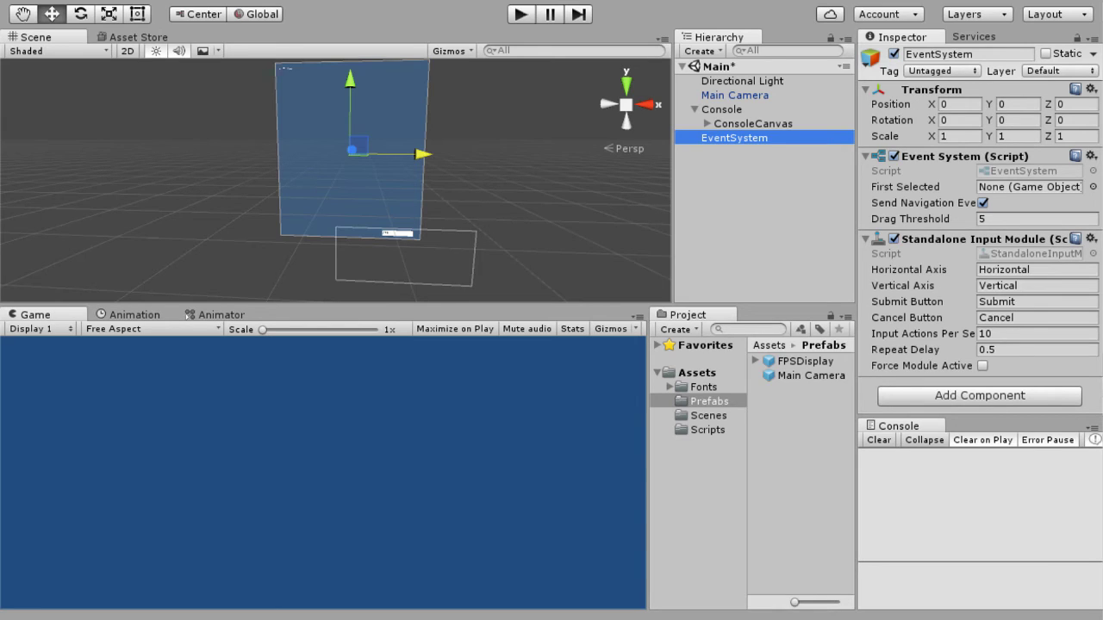
{"action": "left_click_drag", "start_coordinate": [734, 138], "coordinate": [724, 110]}
{"action": "left_click", "coordinate": [695, 109]}
{"action": "left_click", "coordinate": [722, 110]}
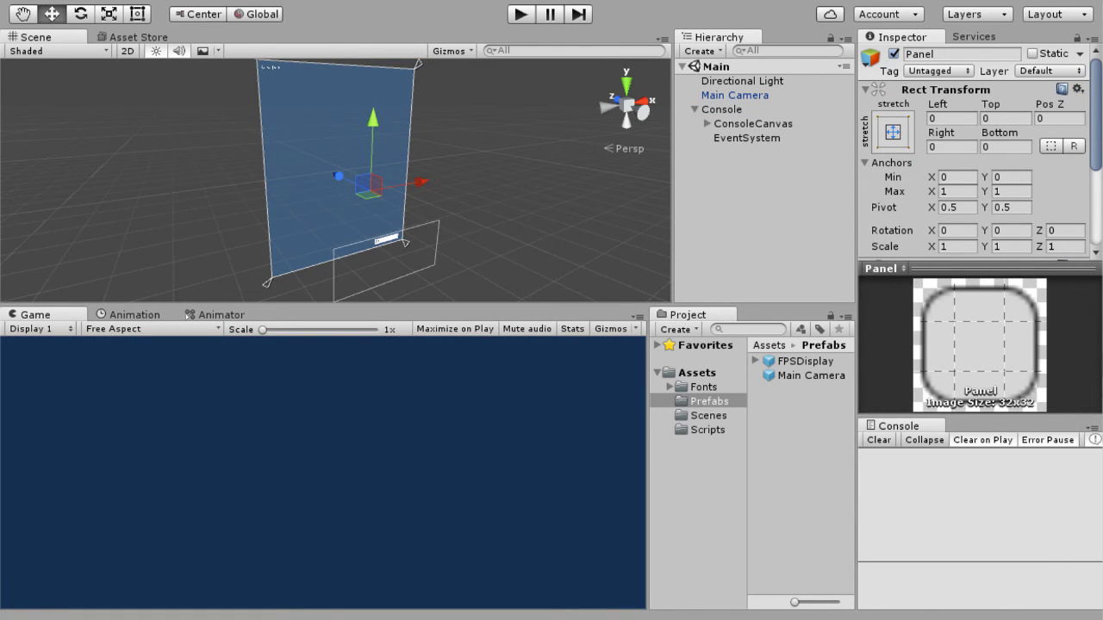
Step: Move FPSBackground out of FPSDisplay's Canvas so it is a direct child of Panel, breaking the prefab connection
{"action": "left_click", "coordinate": [707, 124]}
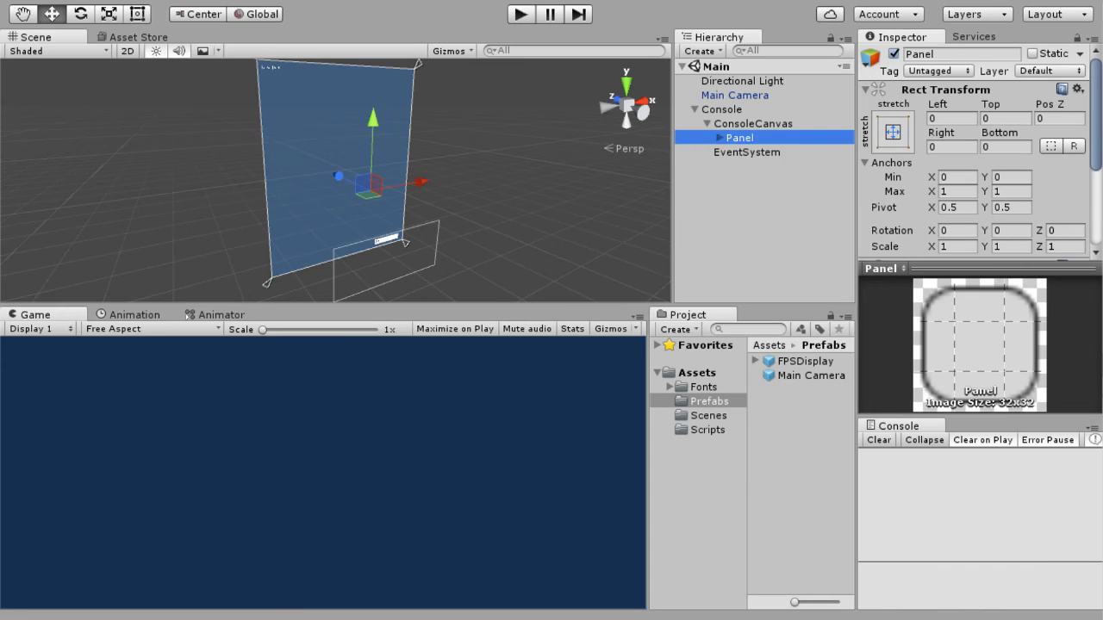
{"action": "left_click", "coordinate": [719, 138]}
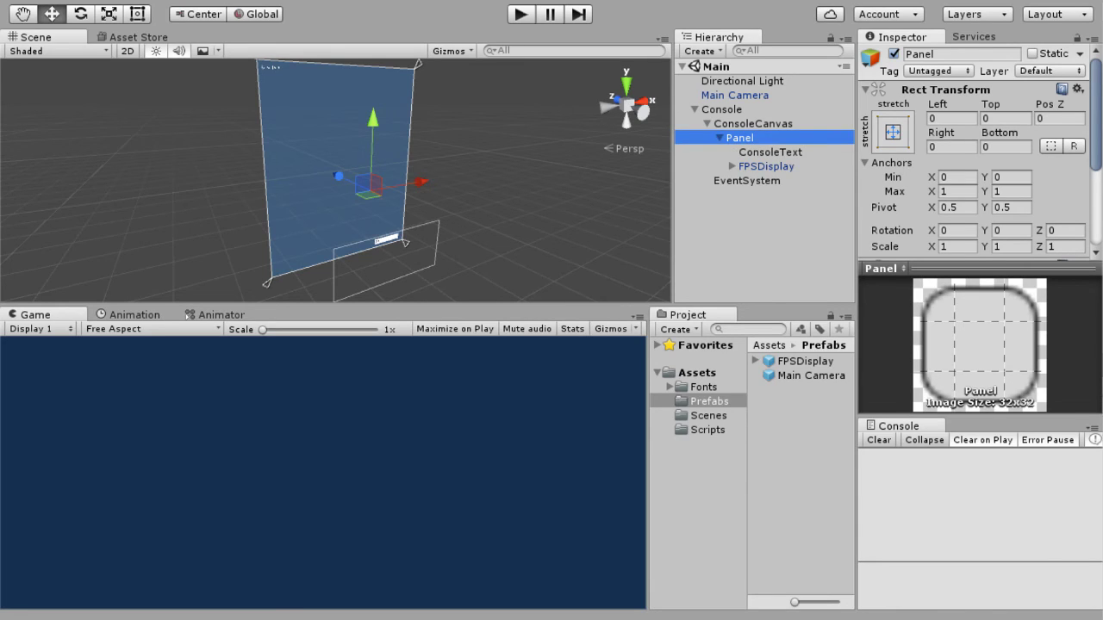
{"action": "left_click", "coordinate": [732, 166]}
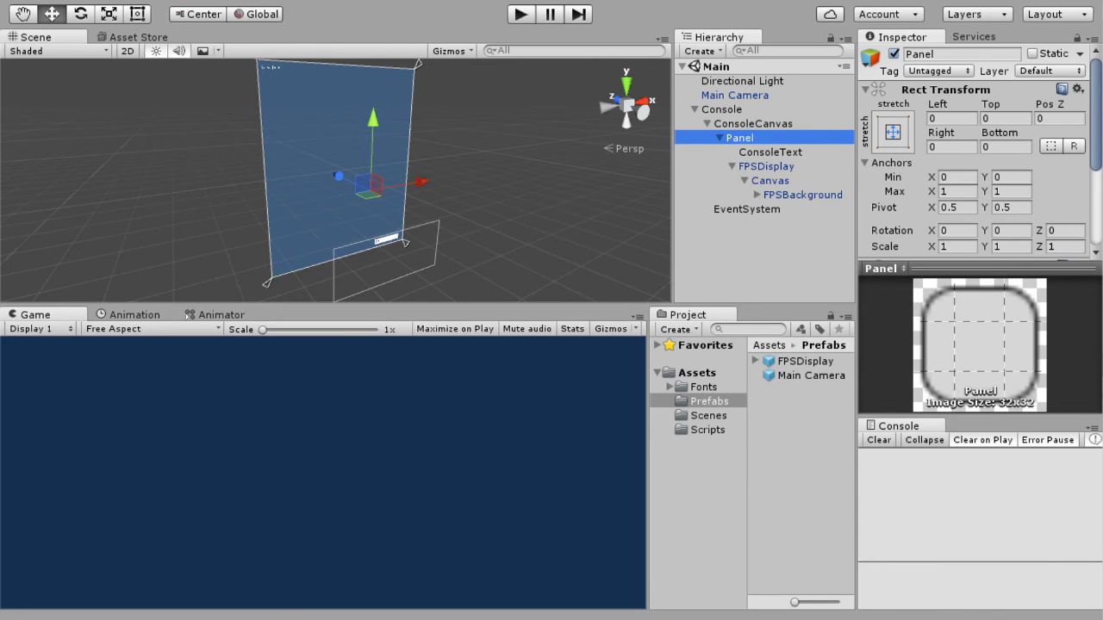
{"action": "left_click", "coordinate": [766, 166]}
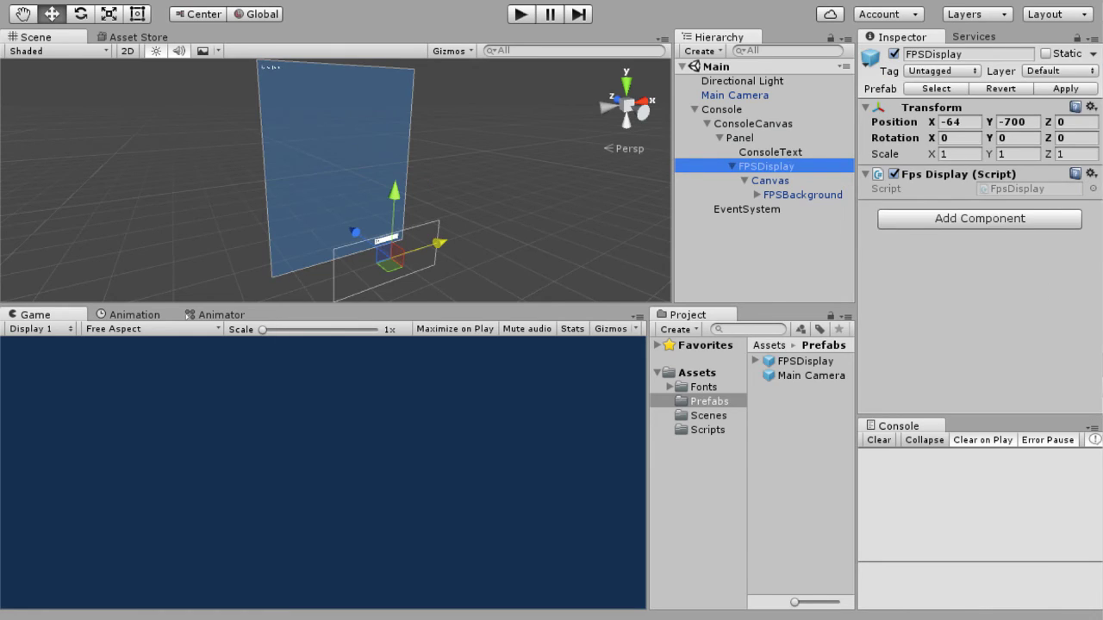
{"action": "left_click", "coordinate": [769, 181]}
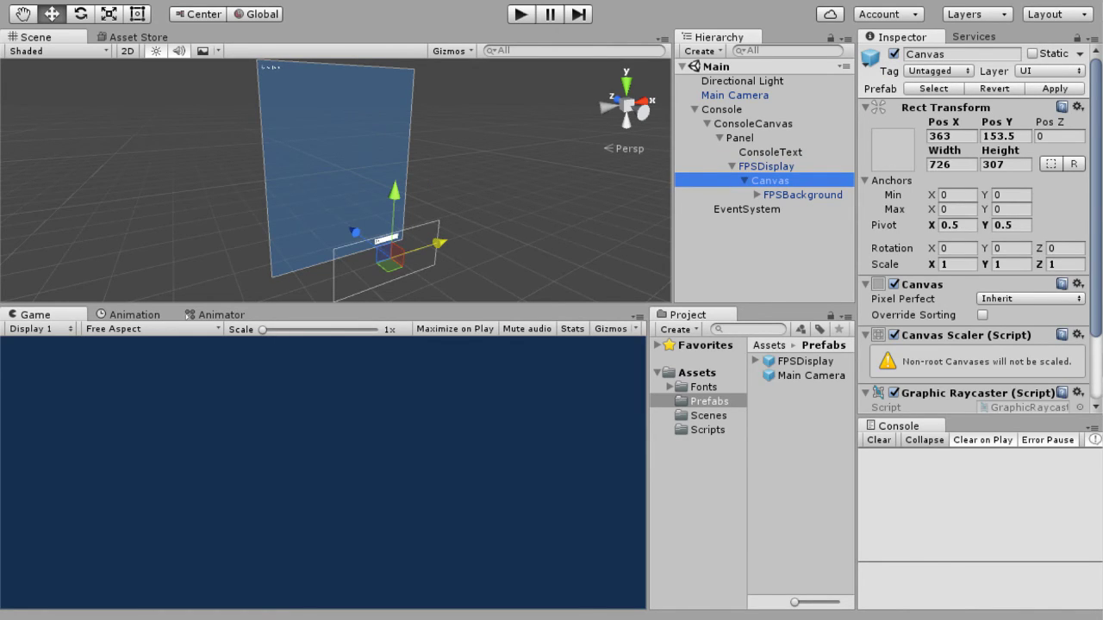
{"action": "left_click", "coordinate": [802, 194]}
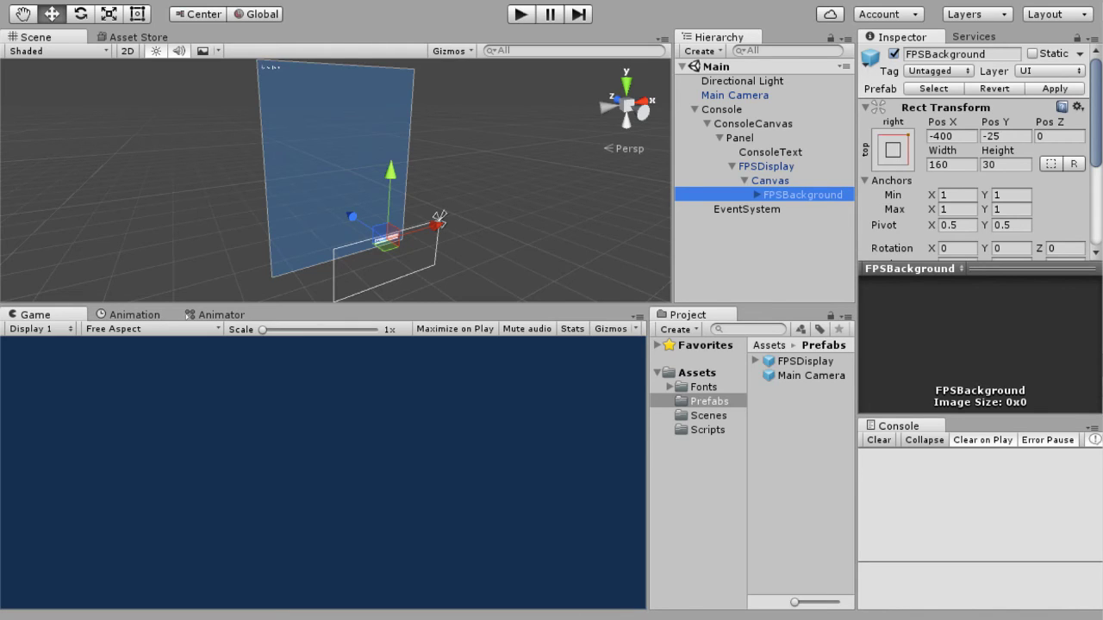
{"action": "left_click_drag", "start_coordinate": [800, 195], "coordinate": [752, 138]}
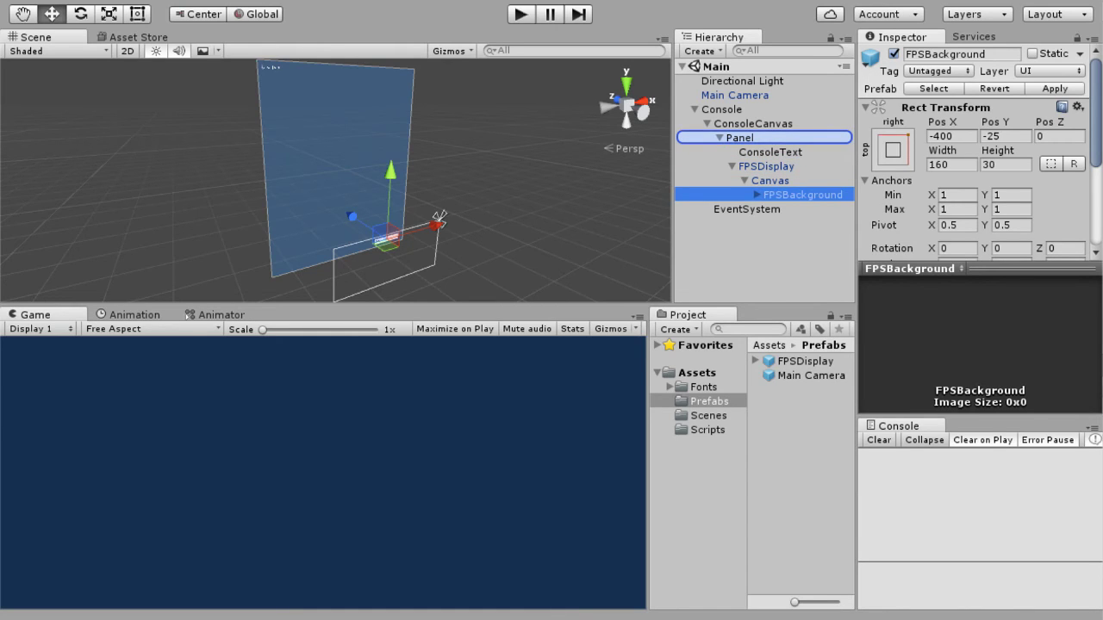
{"action": "left_click_drag", "start_coordinate": [741, 138], "coordinate": [740, 138]}
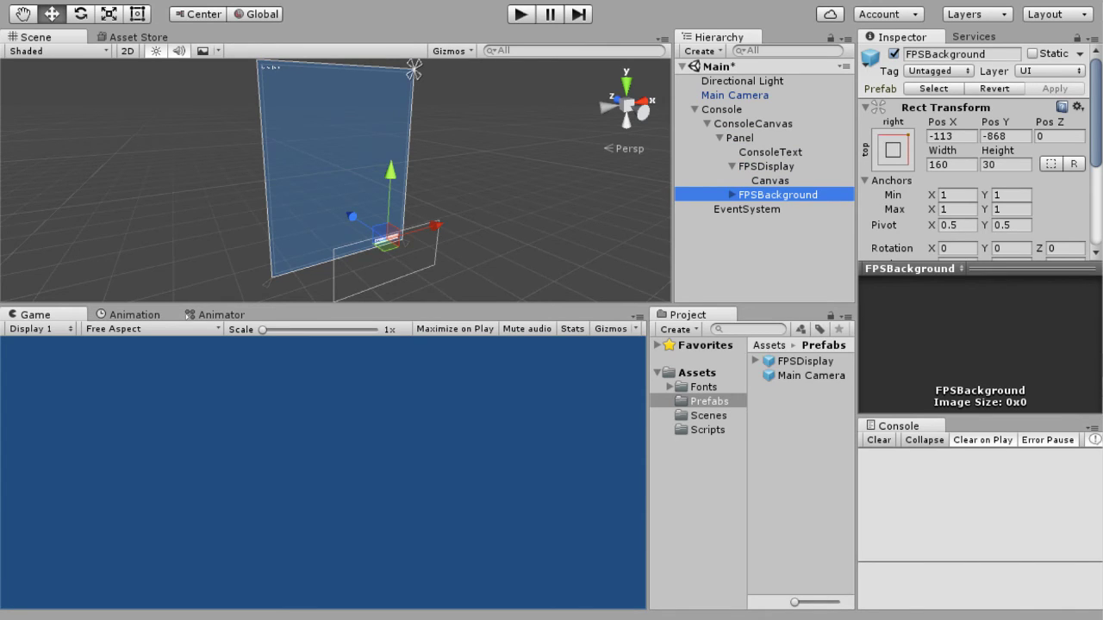
Step: Delete the leftover FPSDisplay object with its Canvas from Panel, and expand FPSBackground
{"action": "left_click", "coordinate": [766, 166]}
{"action": "key", "text": "Delete"}
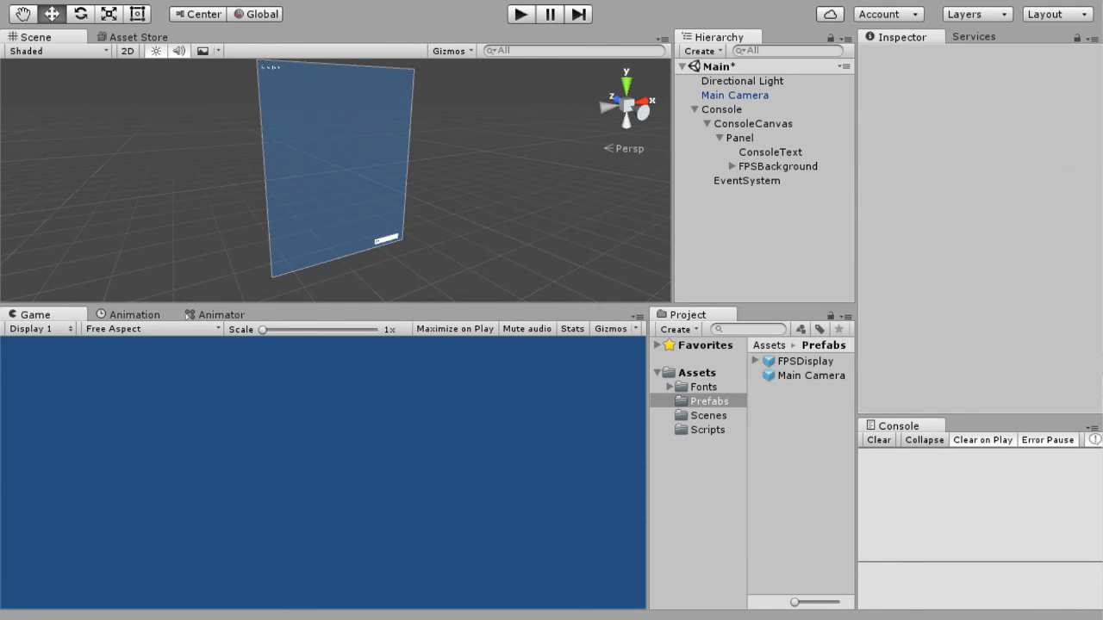
{"action": "left_click", "coordinate": [732, 166]}
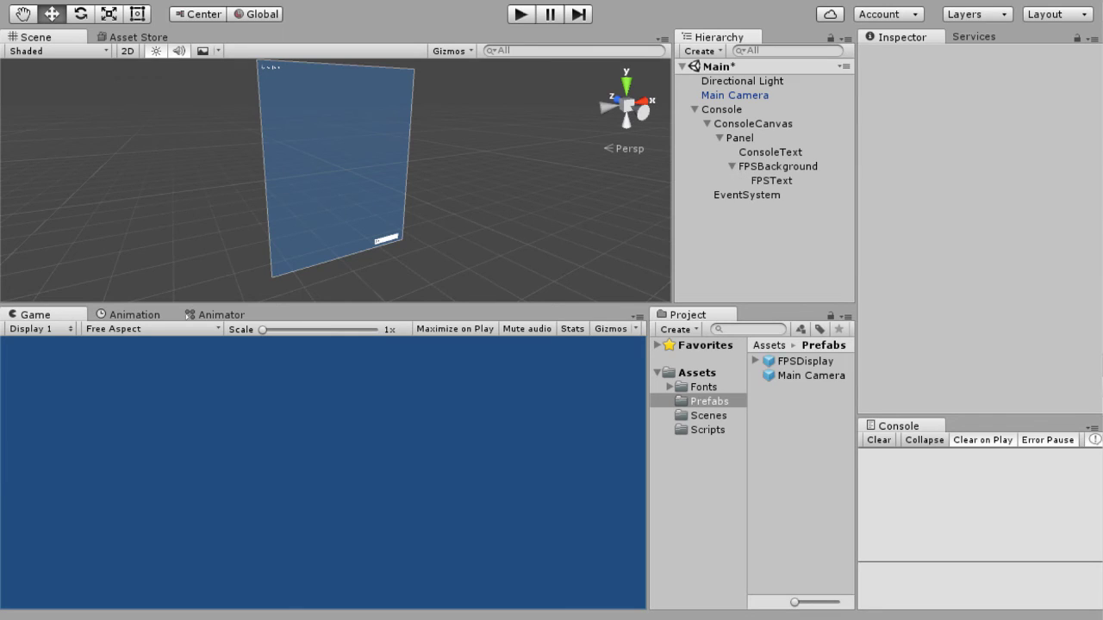
Step: Examine FPSText within FPSBackground up close at the panel's lower corner, and collapse FPSBackground in the object tree
{"action": "left_click", "coordinate": [777, 166]}
{"action": "left_click", "coordinate": [771, 181]}
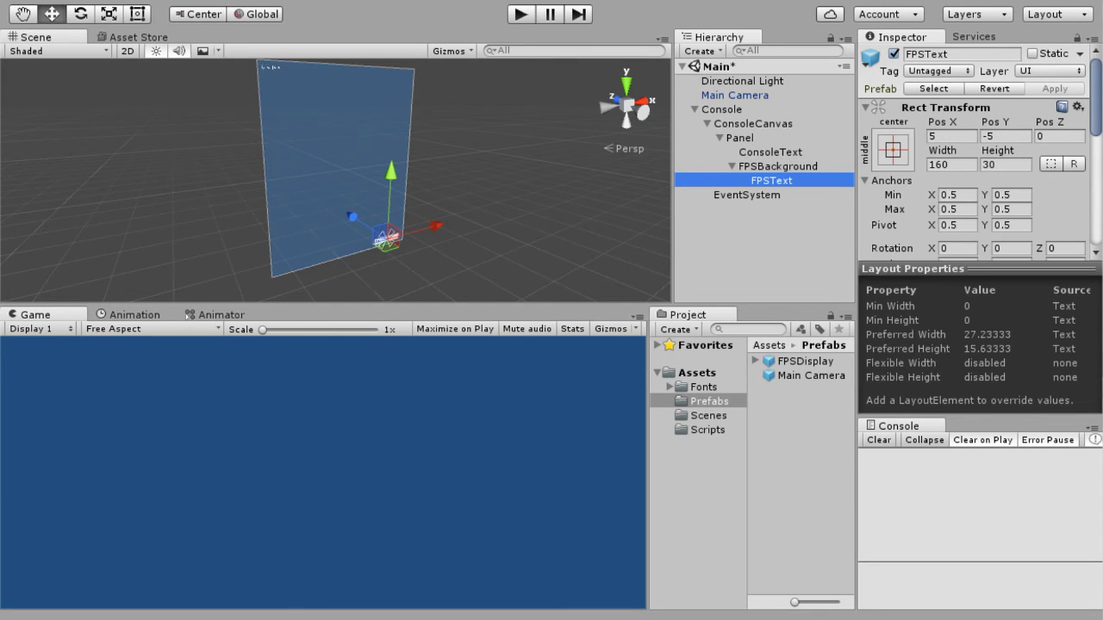
{"action": "middle_click_drag", "start_coordinate": [377, 215], "coordinate": [220, 170]}
{"action": "scroll", "coordinate": [392, 171], "scroll_direction": "up", "scroll_amount": 9}
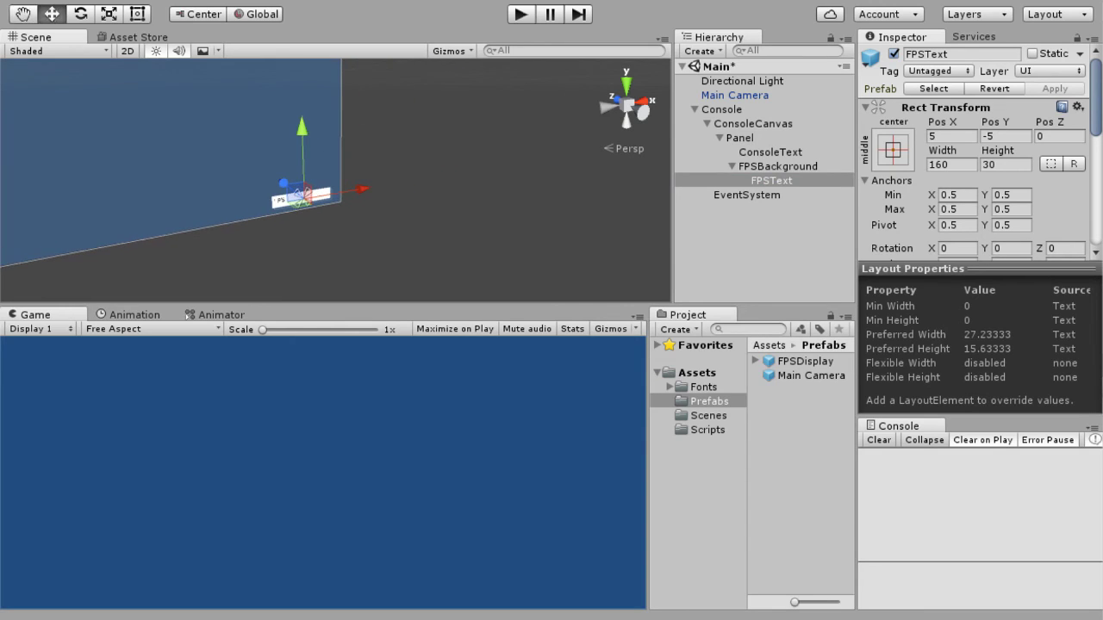
{"action": "scroll", "coordinate": [220, 171], "scroll_direction": "up", "scroll_amount": 6}
{"action": "scroll", "coordinate": [220, 170], "scroll_direction": "up", "scroll_amount": 8}
{"action": "scroll", "coordinate": [219, 171], "scroll_direction": "down", "scroll_amount": 8}
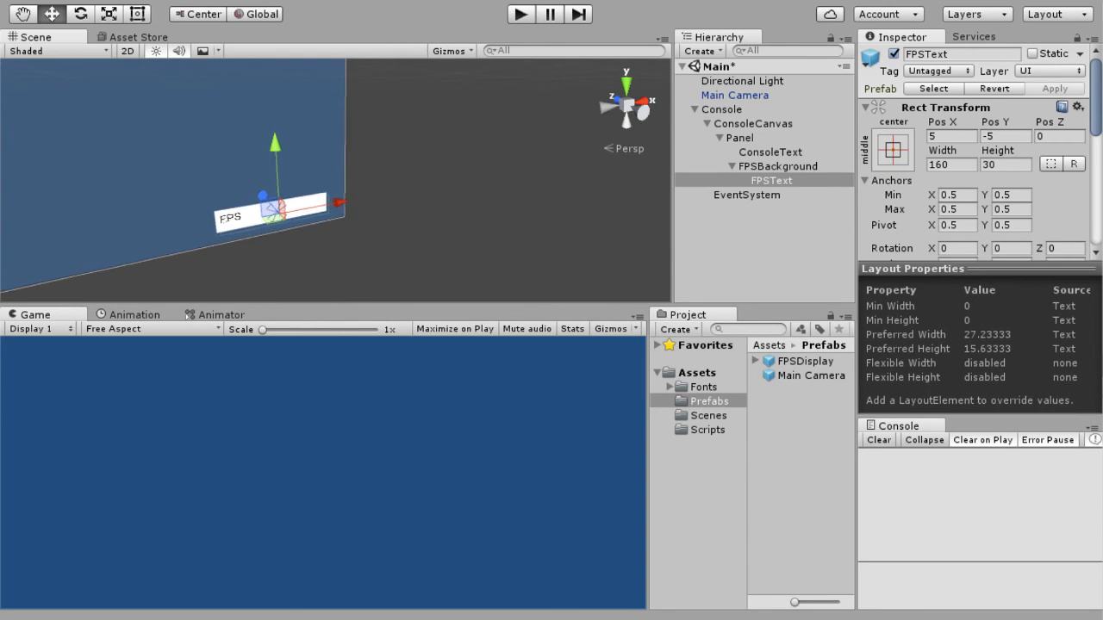
{"action": "scroll", "coordinate": [220, 170], "scroll_direction": "down", "scroll_amount": 9}
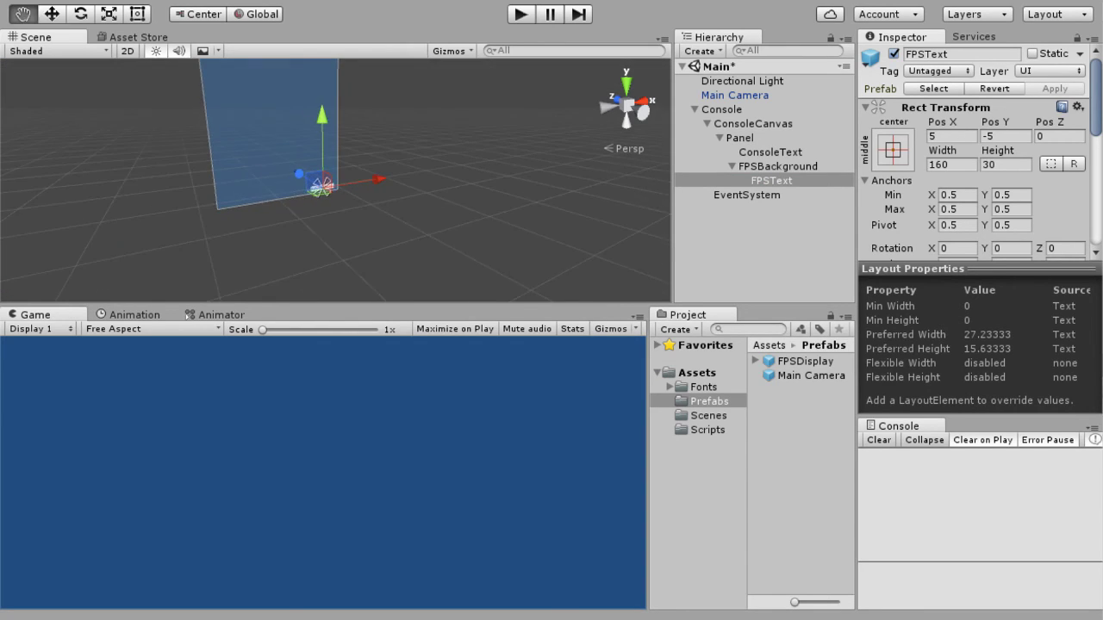
{"action": "middle_click_drag", "start_coordinate": [220, 170], "coordinate": [238, 230]}
{"action": "left_click", "coordinate": [777, 166]}
{"action": "left_click", "coordinate": [732, 166]}
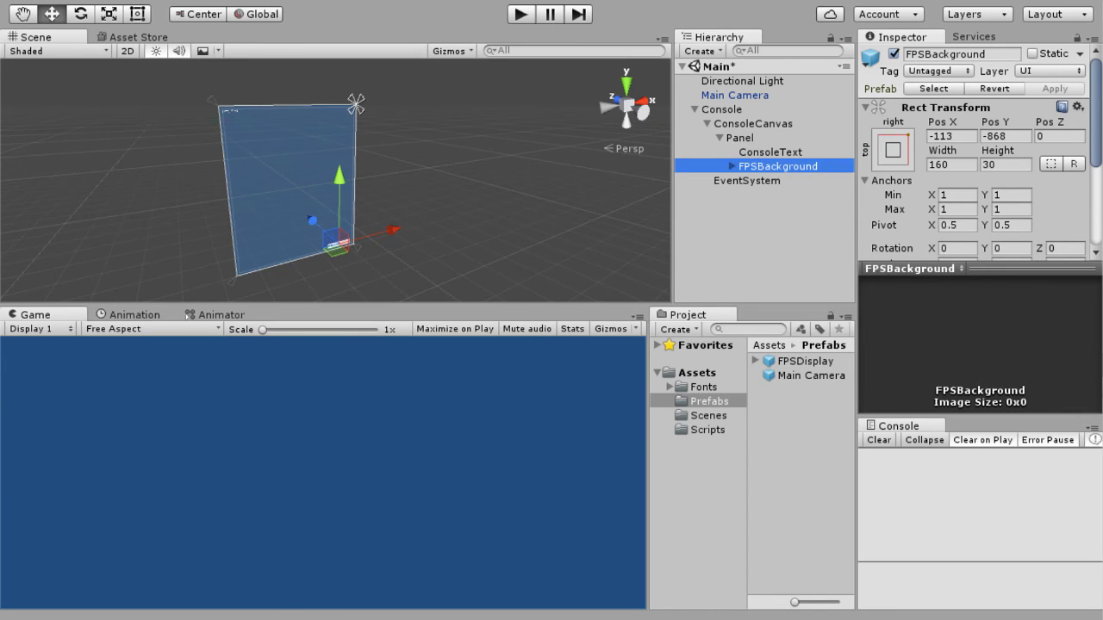
Step: Set ConsoleText's text to "This is the spot where all of our console text will be."
{"action": "key", "text": "Up"}
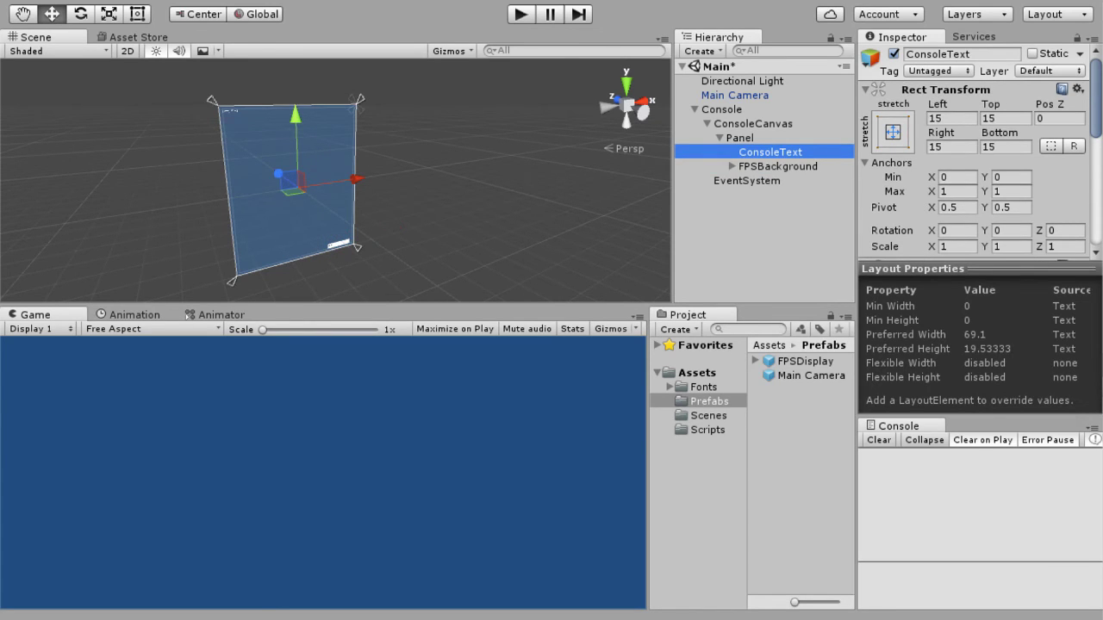
{"action": "scroll", "coordinate": [976, 163], "scroll_direction": "down", "scroll_amount": 5}
{"action": "scroll", "coordinate": [977, 163], "scroll_direction": "up", "scroll_amount": 4}
{"action": "scroll", "coordinate": [977, 164], "scroll_direction": "down", "scroll_amount": 2}
{"action": "left_click", "coordinate": [977, 164]}
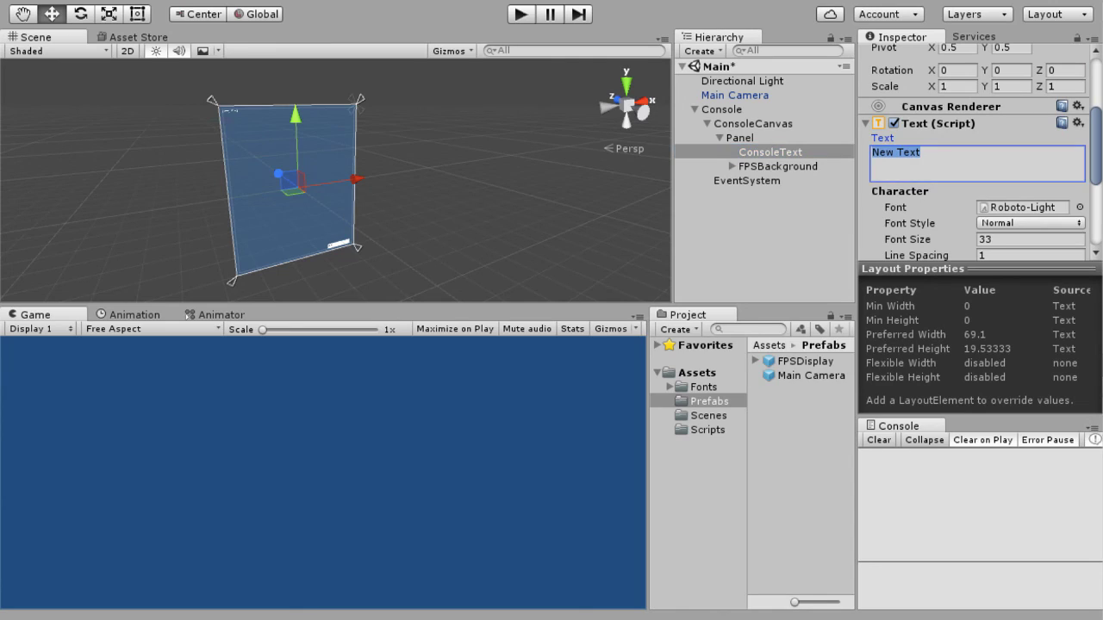
{"action": "type", "text": "T"}
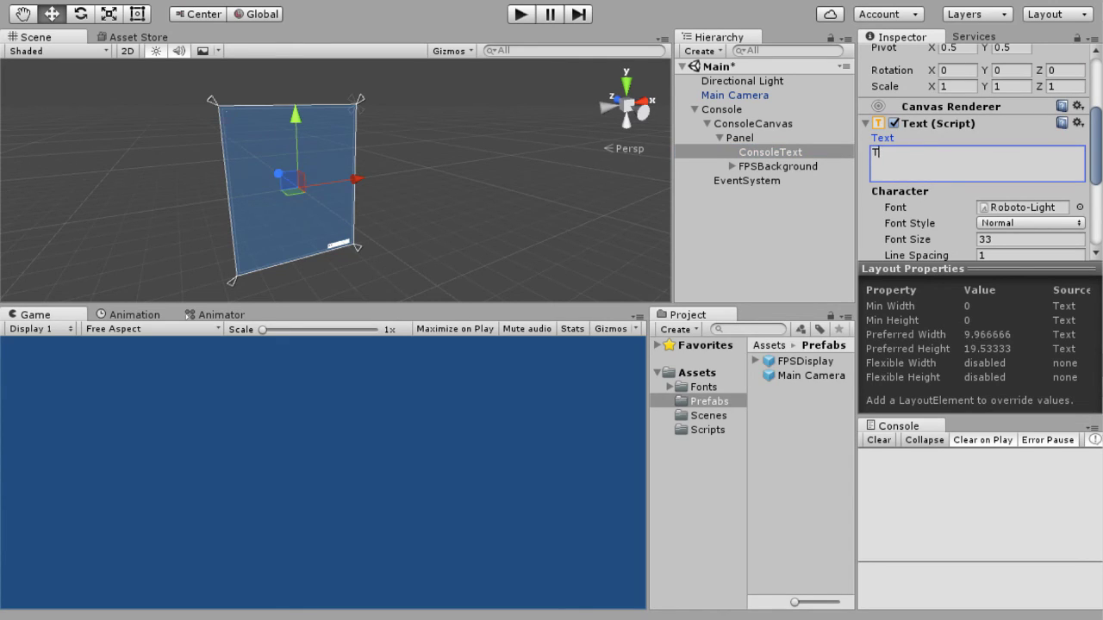
{"action": "type", "text": "his is weird"}
{"action": "key", "text": "BackSpace"}
{"action": "key", "text": "BackSpace"}
{"action": "key", "text": "BackSpace"}
{"action": "key", "text": "BackSpace"}
{"action": "key", "text": "BackSpace"}
{"action": "type", "text": "the spot "}
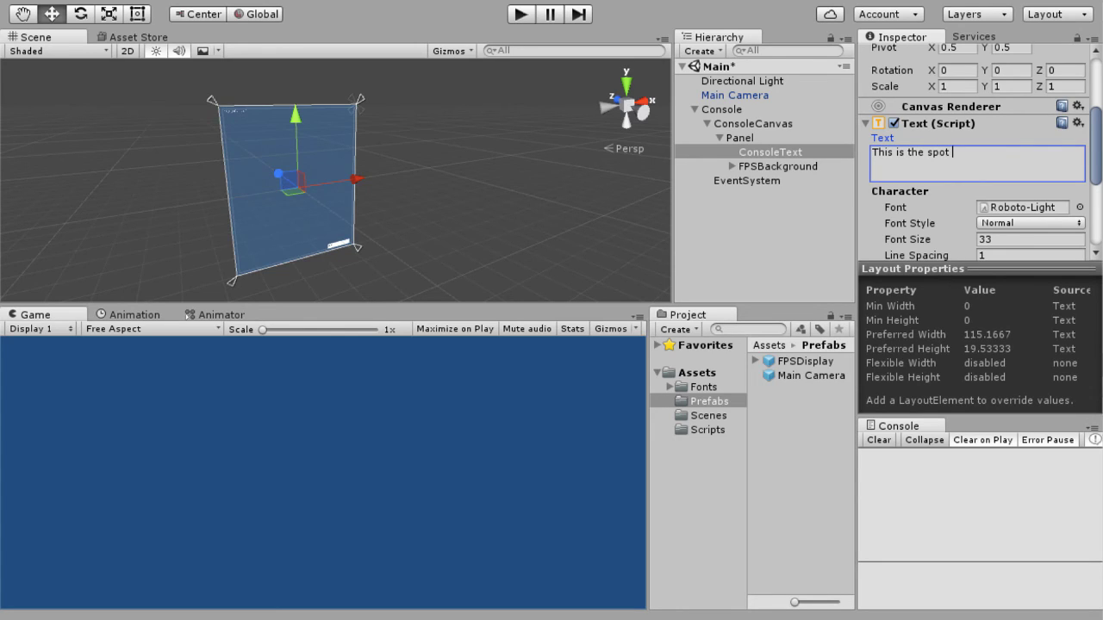
{"action": "type", "text": "where all of our console tex"}
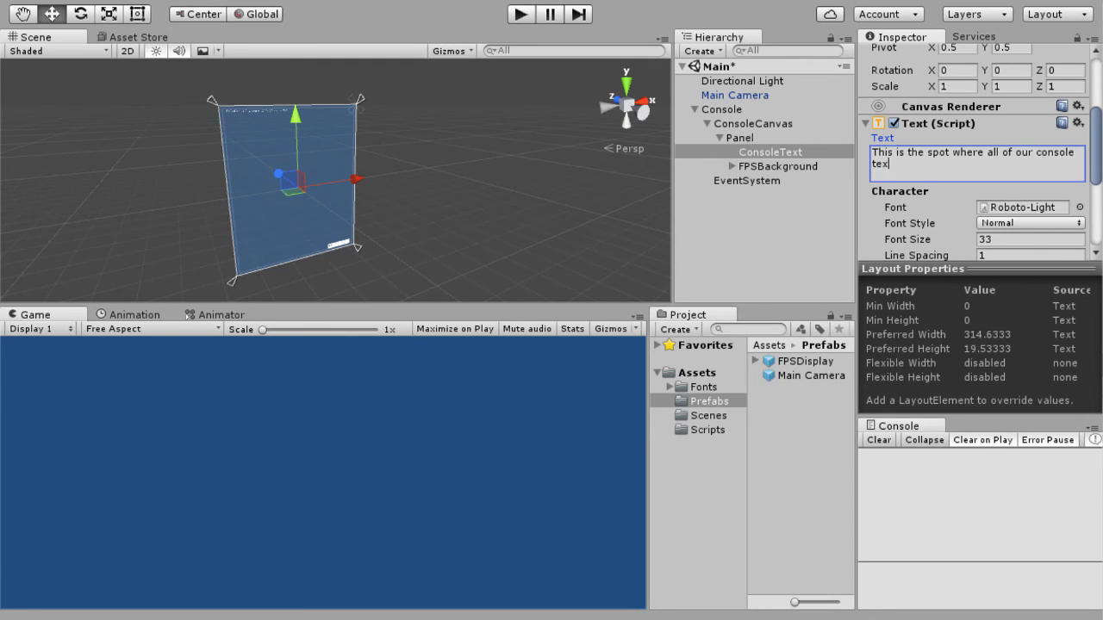
{"action": "type", "text": "t will be."}
Step: Select the Console object and collapse ConsoleCanvas and Console in the object tree
{"action": "left_click", "coordinate": [722, 109]}
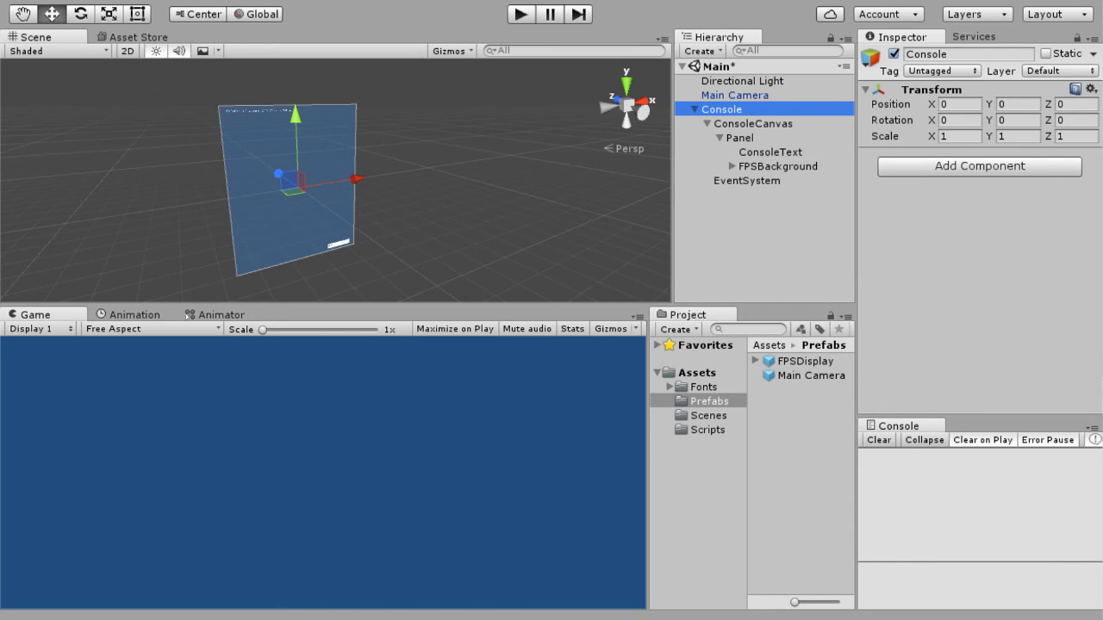
{"action": "left_click", "coordinate": [707, 124]}
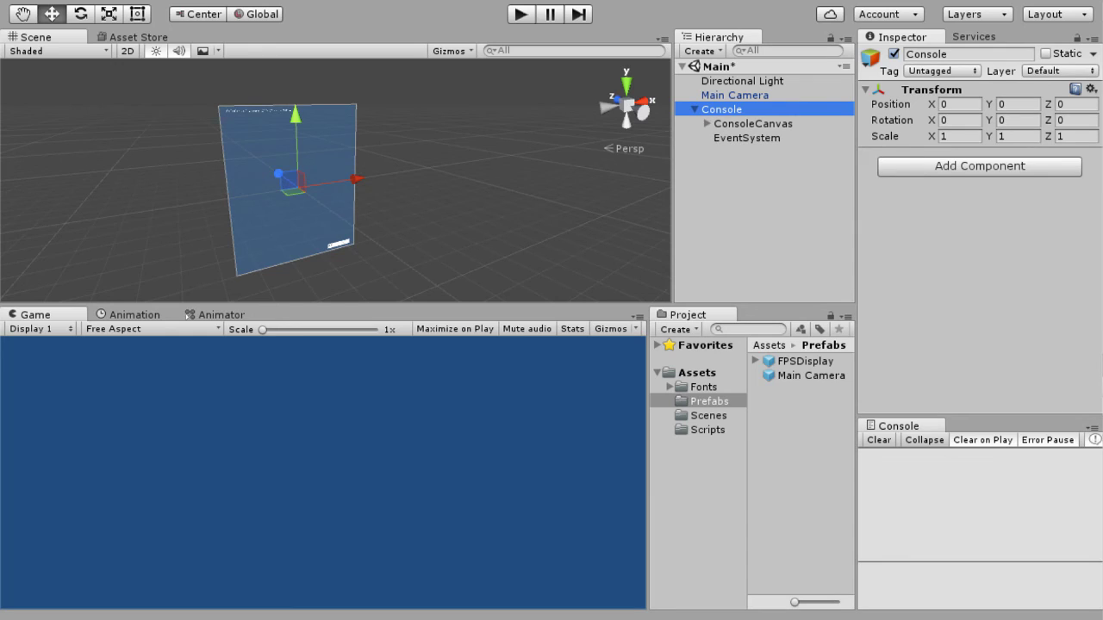
{"action": "left_click", "coordinate": [694, 109]}
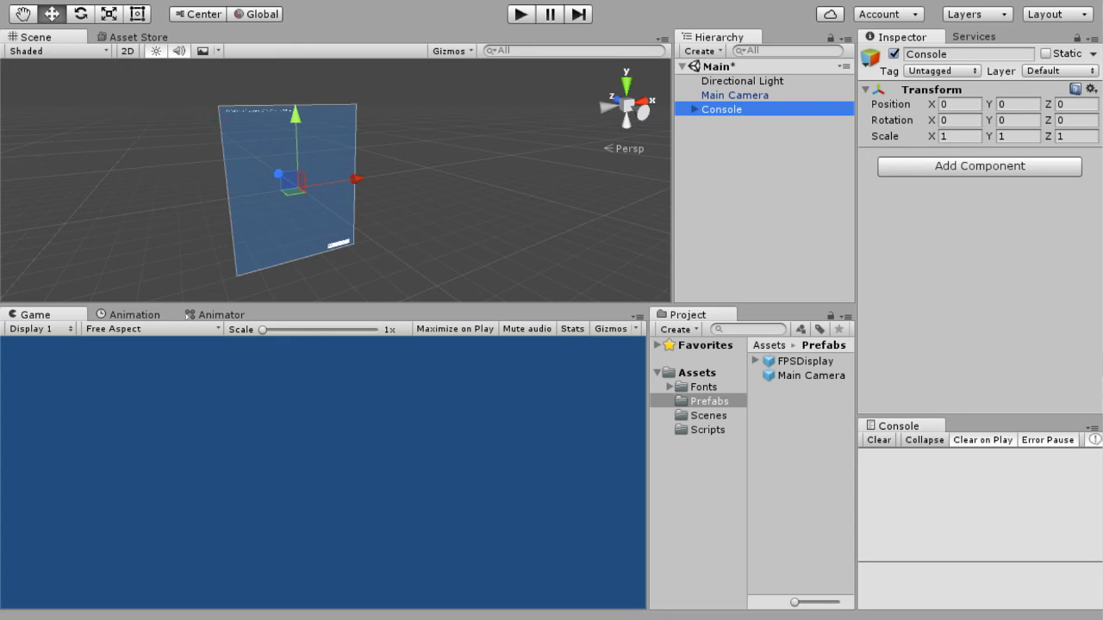
Step: Add the Tagalong script from the Scripts folder to the Console object and review its settings
{"action": "left_click", "coordinate": [707, 430]}
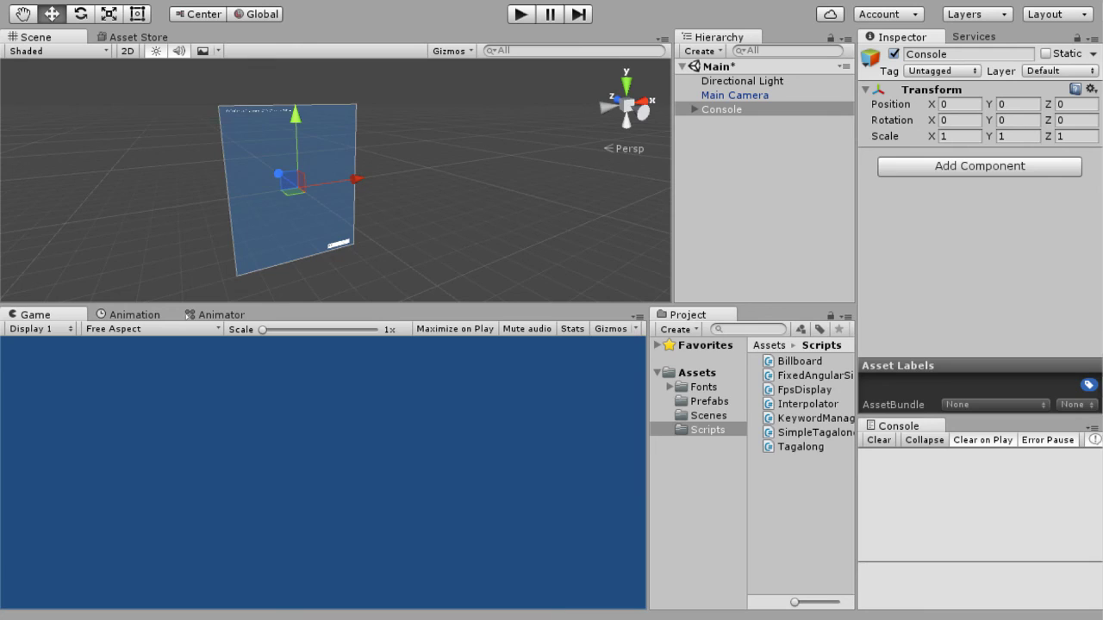
{"action": "scroll", "coordinate": [974, 207], "scroll_direction": "down", "scroll_amount": 5}
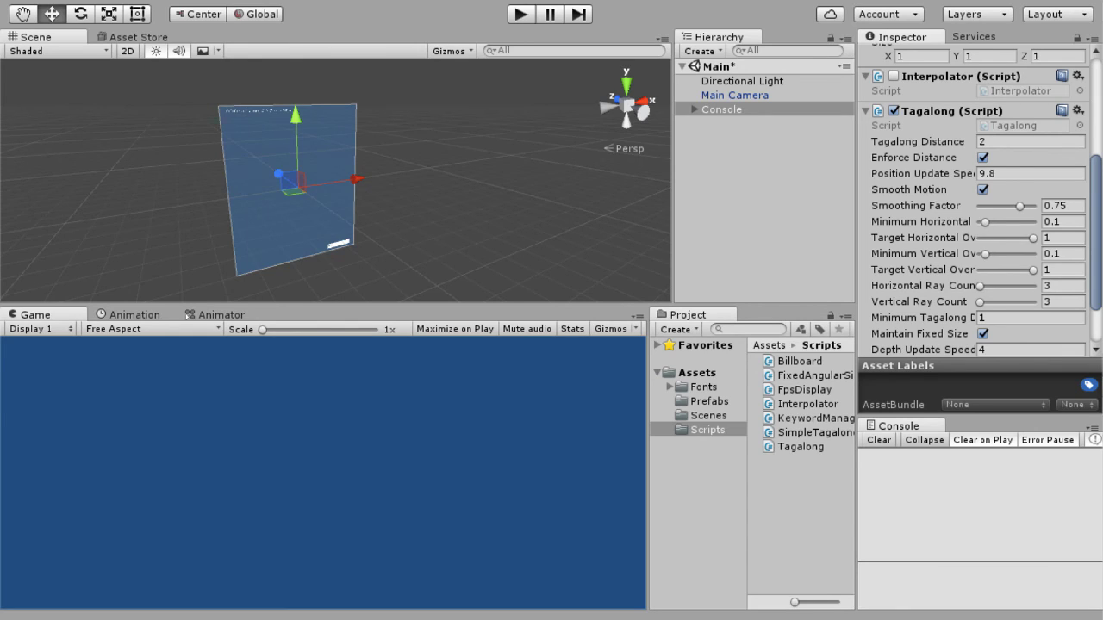
{"action": "scroll", "coordinate": [974, 207], "scroll_direction": "down", "scroll_amount": 2}
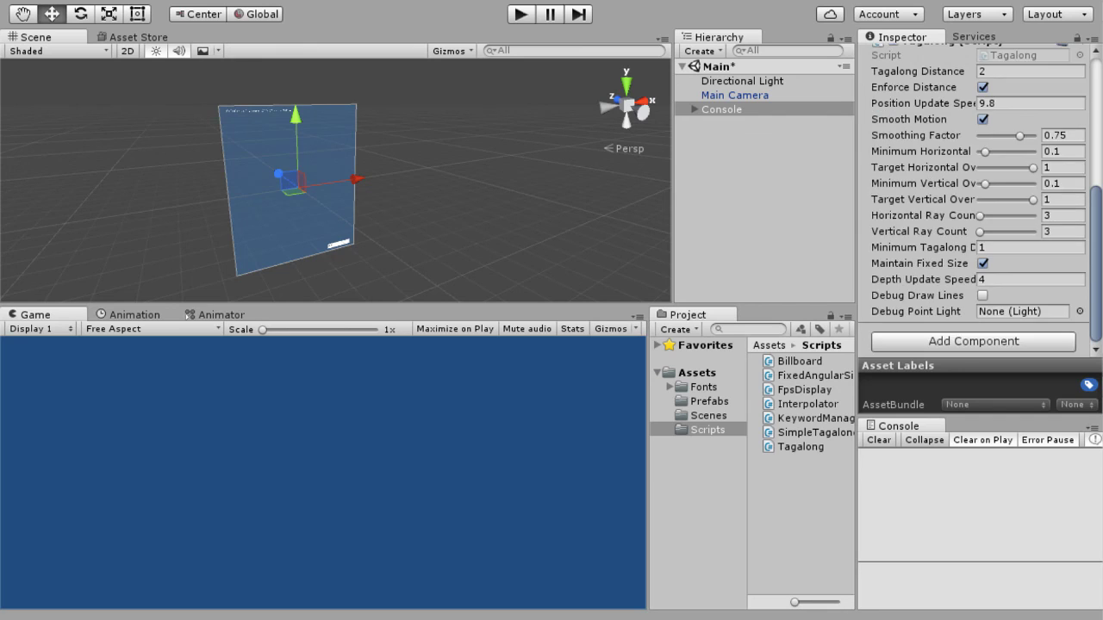
{"action": "scroll", "coordinate": [973, 207], "scroll_direction": "up", "scroll_amount": 5}
{"action": "scroll", "coordinate": [973, 207], "scroll_direction": "down", "scroll_amount": 4}
{"action": "scroll", "coordinate": [973, 216], "scroll_direction": "down", "scroll_amount": 2}
{"action": "scroll", "coordinate": [973, 198], "scroll_direction": "up", "scroll_amount": 8}
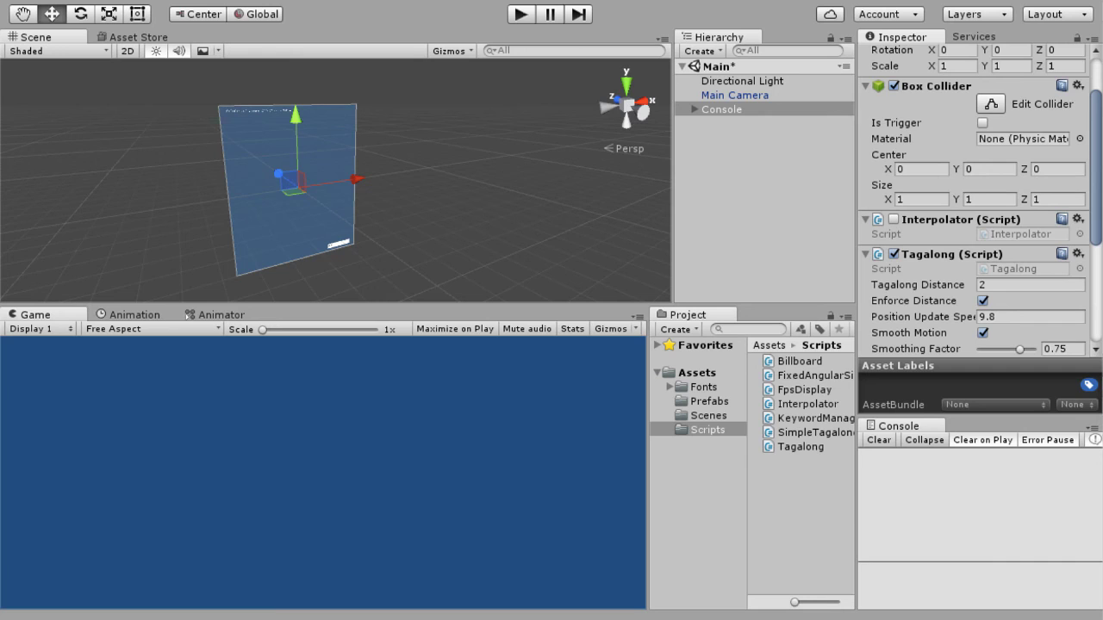
Step: Check the bounds of Console's Box Collider in the scene by switching collider editing on and off
{"action": "left_click", "coordinate": [990, 104]}
{"action": "left_click", "coordinate": [990, 104]}
{"action": "middle_click_drag", "start_coordinate": [336, 183], "coordinate": [296, 177]}
Step: Add the Billboard script from the Scripts folder to the Console object below Tagalong
{"action": "scroll", "coordinate": [974, 198], "scroll_direction": "down", "scroll_amount": 5}
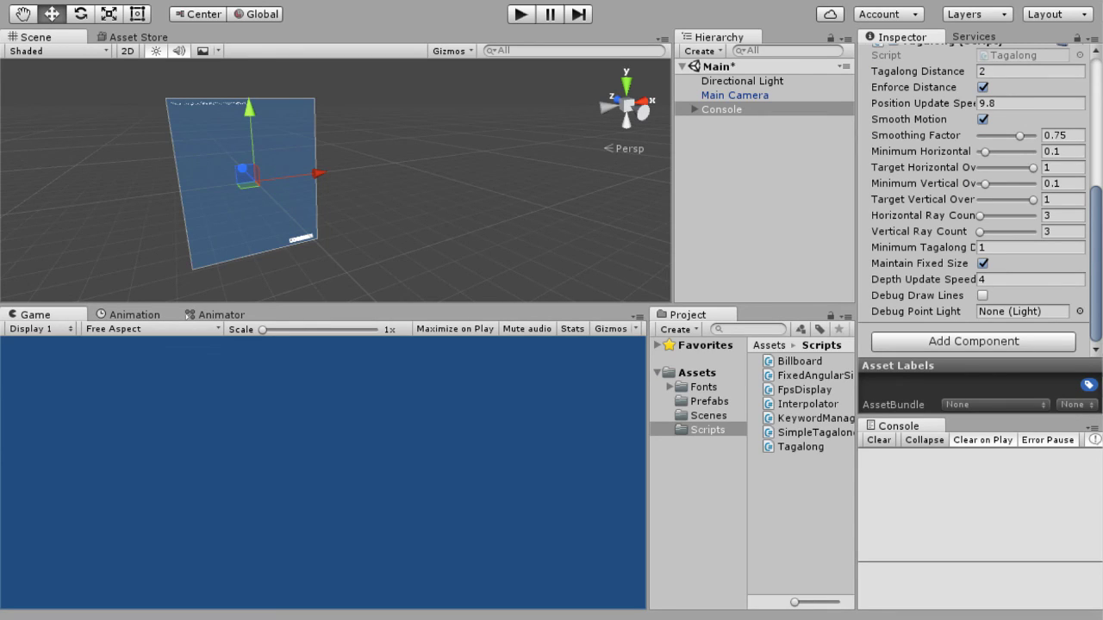
{"action": "left_click_drag", "start_coordinate": [800, 362], "coordinate": [972, 341]}
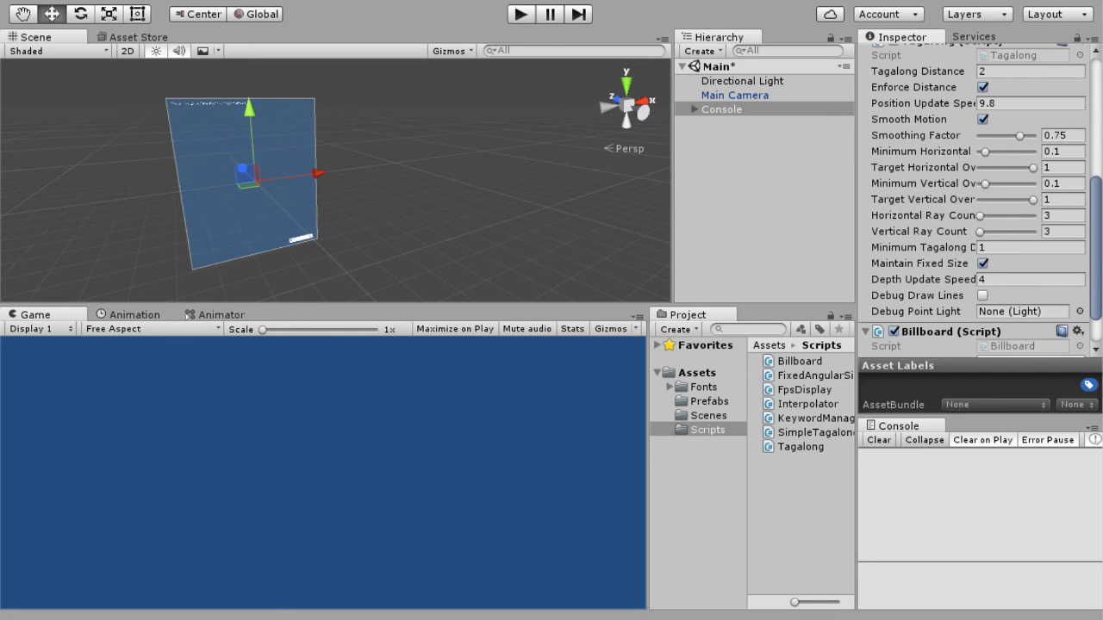
{"action": "scroll", "coordinate": [971, 336], "scroll_direction": "down", "scroll_amount": 2}
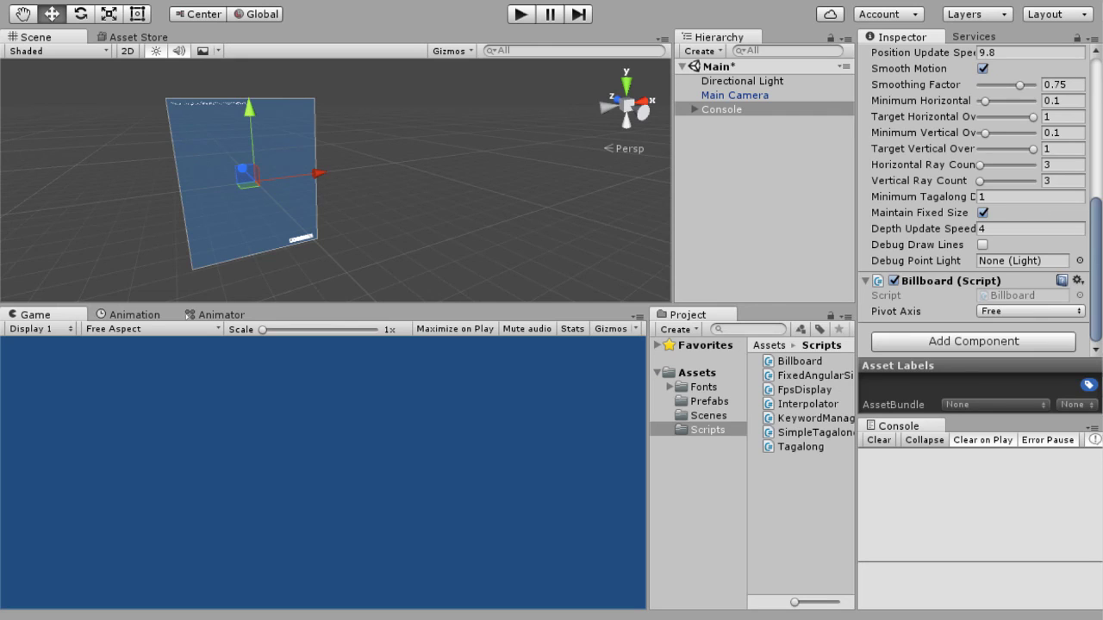
{"action": "scroll", "coordinate": [974, 215], "scroll_direction": "up", "scroll_amount": 5}
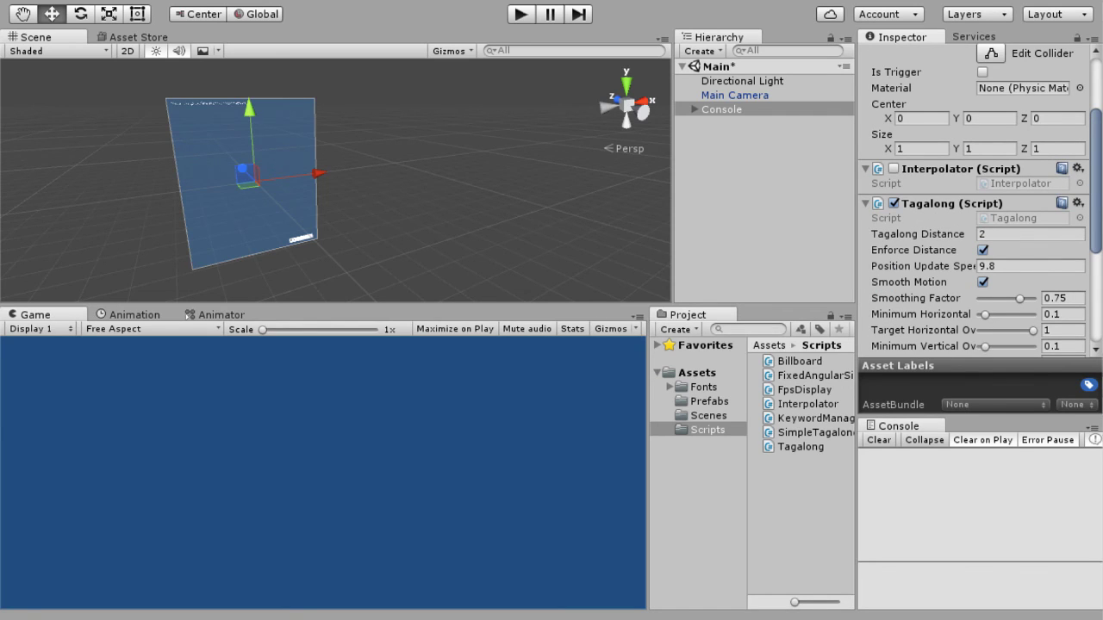
Step: Add the KeywordManager script to the Console object below Billboard
{"action": "scroll", "coordinate": [978, 198], "scroll_direction": "down", "scroll_amount": 5}
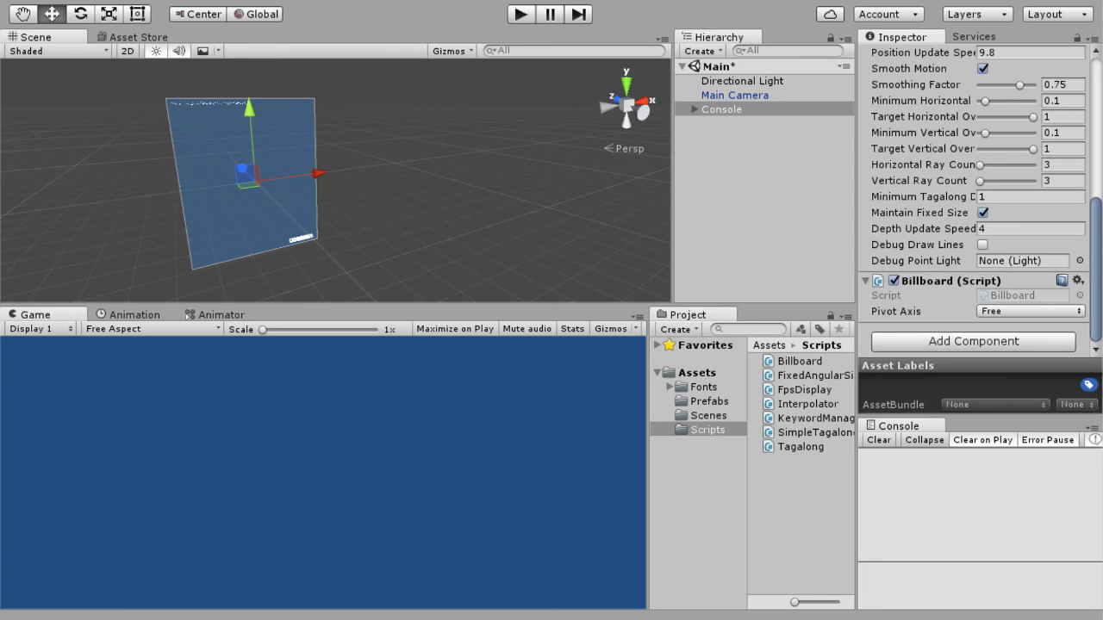
{"action": "left_click_drag", "start_coordinate": [814, 418], "coordinate": [974, 341]}
{"action": "scroll", "coordinate": [973, 341], "scroll_direction": "down", "scroll_amount": 3}
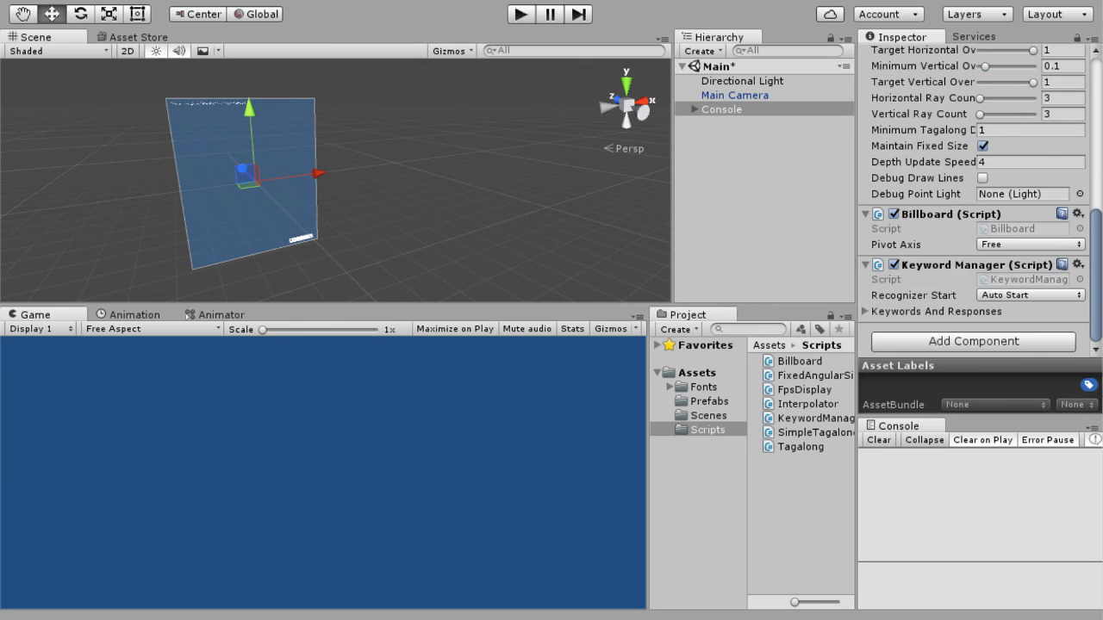
Step: Review the components of Console, EventSystem and ConsoleCanvas, and return to Console's Keyword Manager settings
{"action": "scroll", "coordinate": [973, 207], "scroll_direction": "up", "scroll_amount": 7}
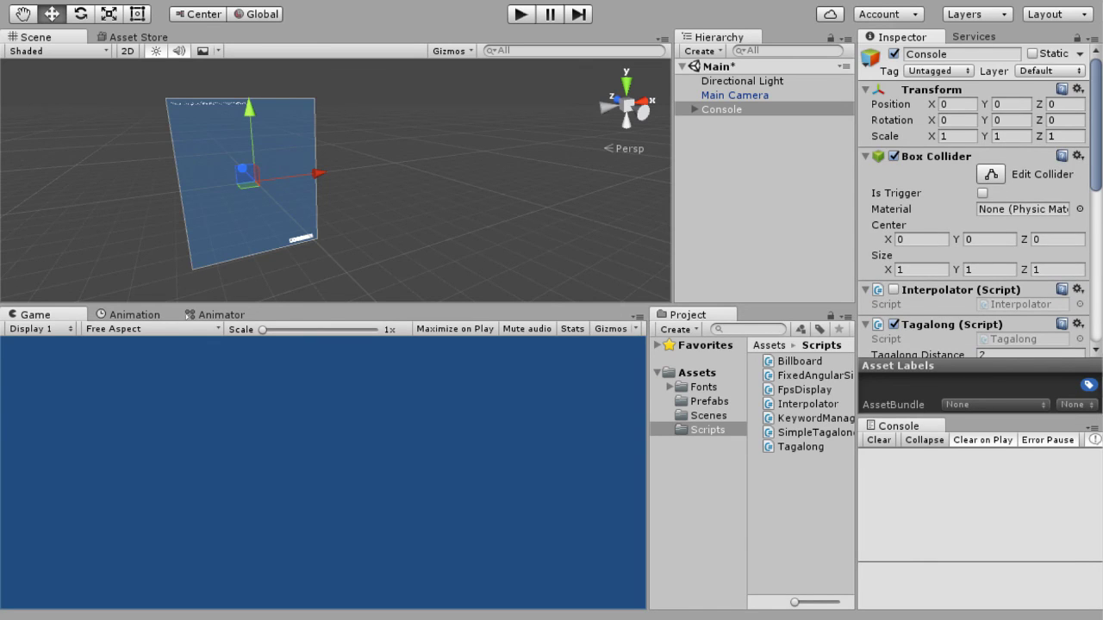
{"action": "scroll", "coordinate": [973, 198], "scroll_direction": "down", "scroll_amount": 4}
{"action": "left_click", "coordinate": [694, 109]}
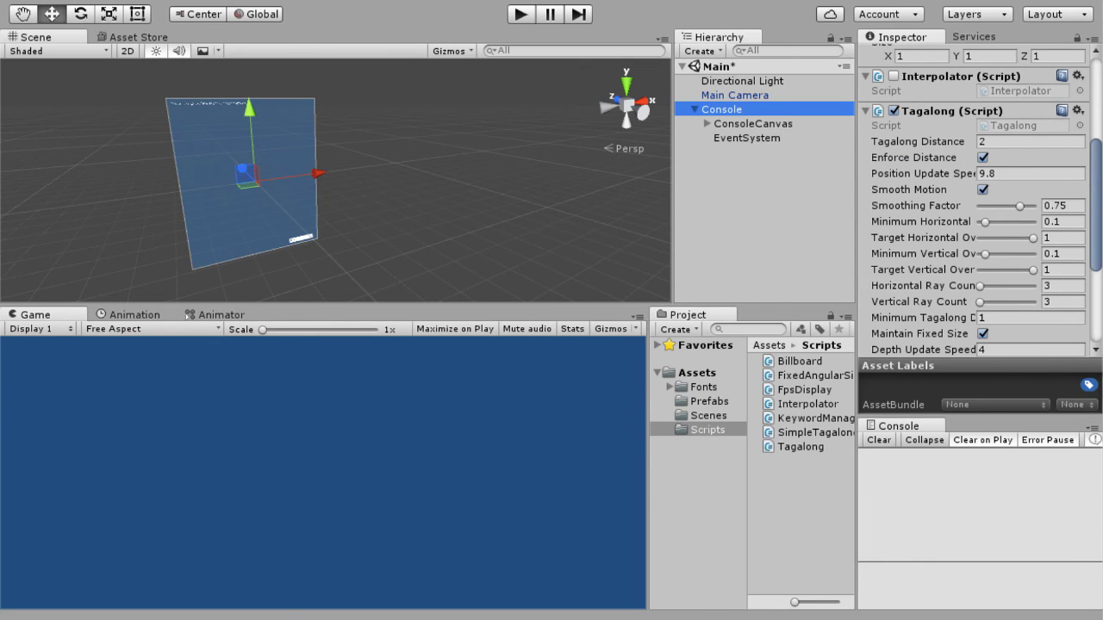
{"action": "left_click", "coordinate": [746, 138]}
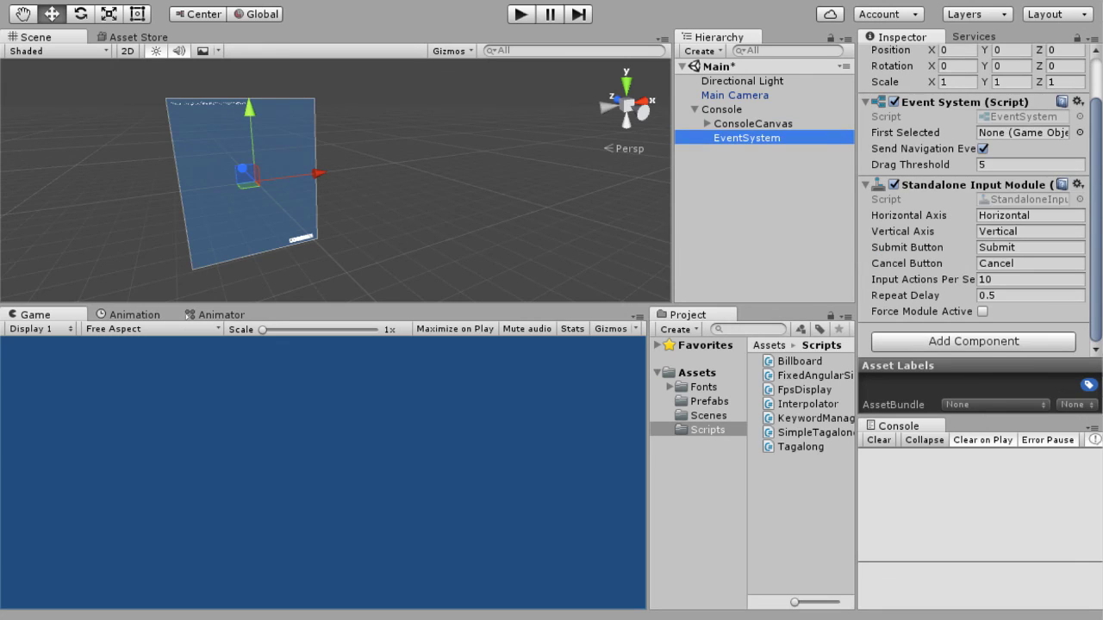
{"action": "scroll", "coordinate": [973, 200], "scroll_direction": "up", "scroll_amount": 2}
{"action": "left_click", "coordinate": [753, 124]}
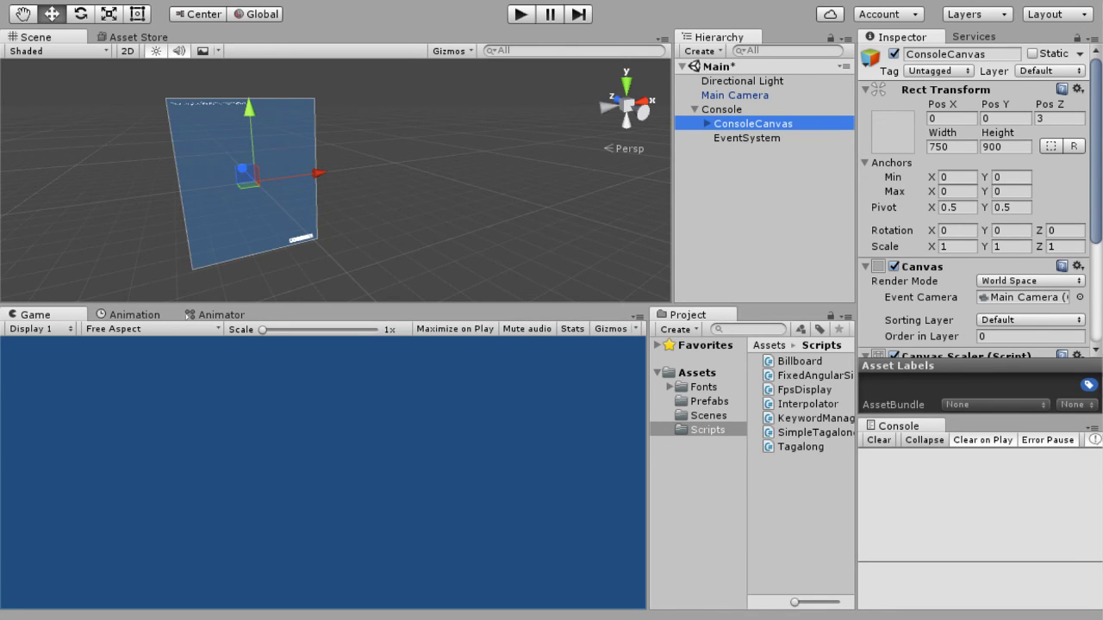
{"action": "left_click", "coordinate": [721, 109]}
{"action": "scroll", "coordinate": [973, 200], "scroll_direction": "down", "scroll_amount": 8}
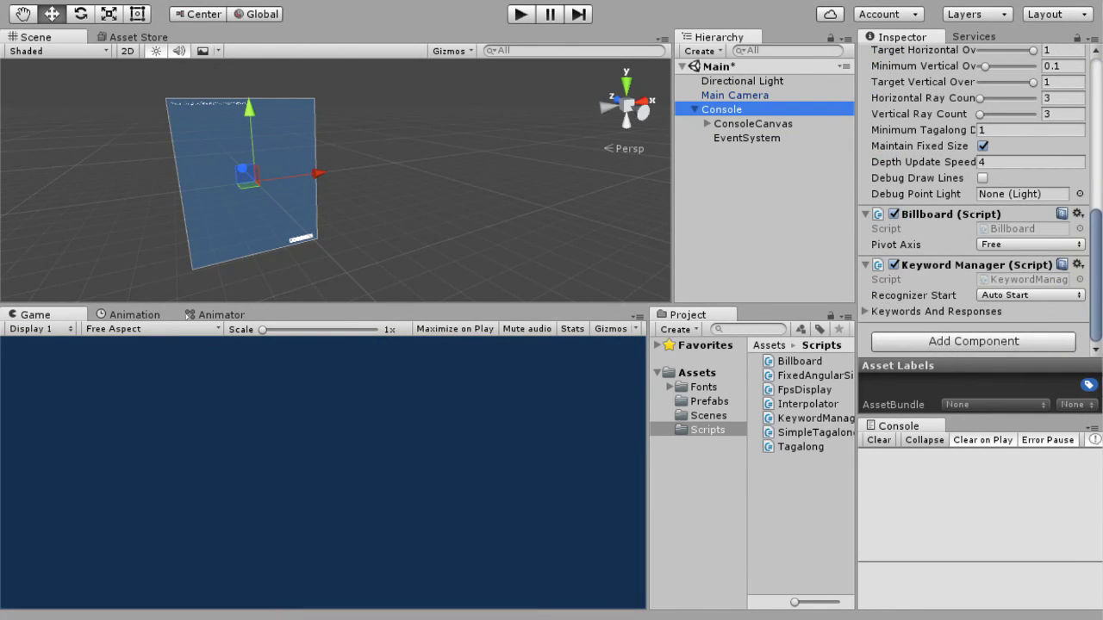